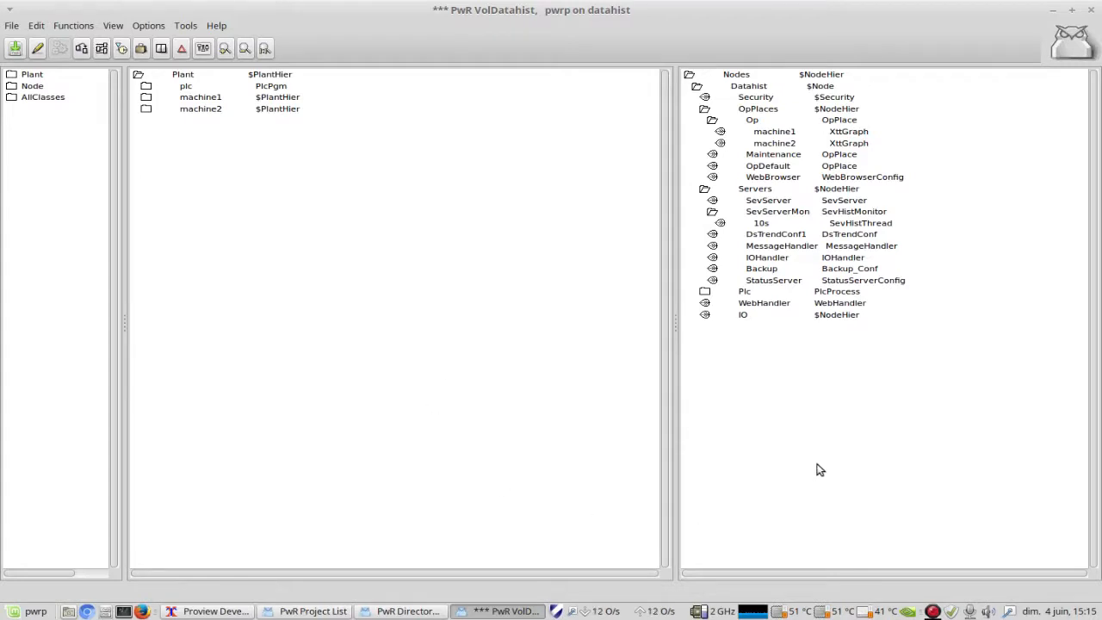
Step: Expand the Servers group under Node in the class palette to show the available server classes
left_click(733, 77)
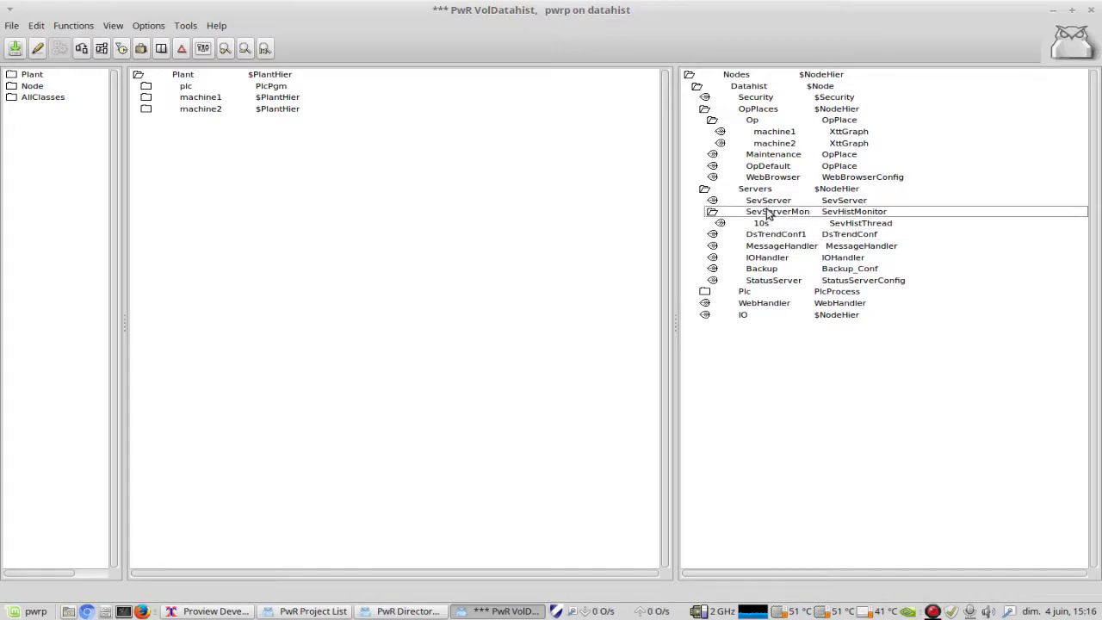
left_click(11, 87)
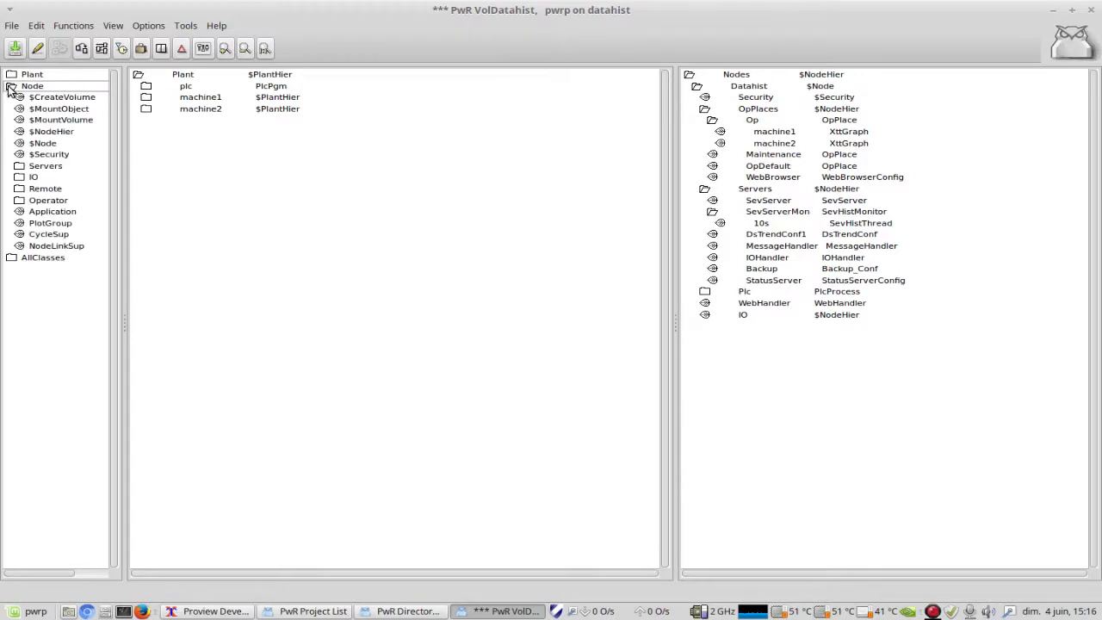
left_click(19, 167)
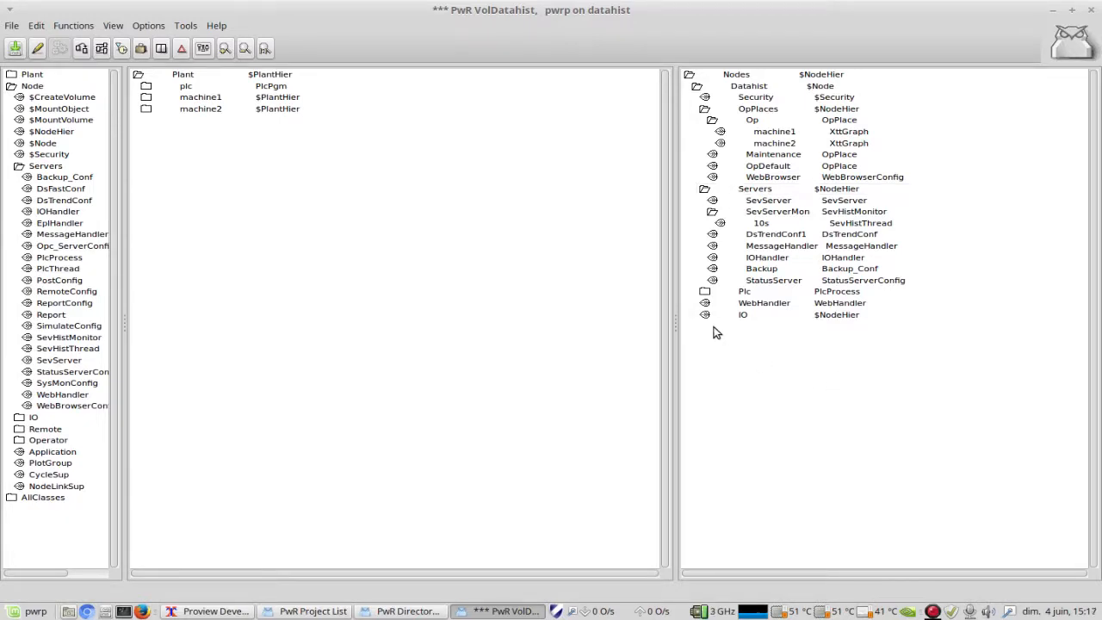
Step: Open the SevServer object's attributes, expand its Database choices for review, and close the object
left_click(822, 205)
right_click(819, 202)
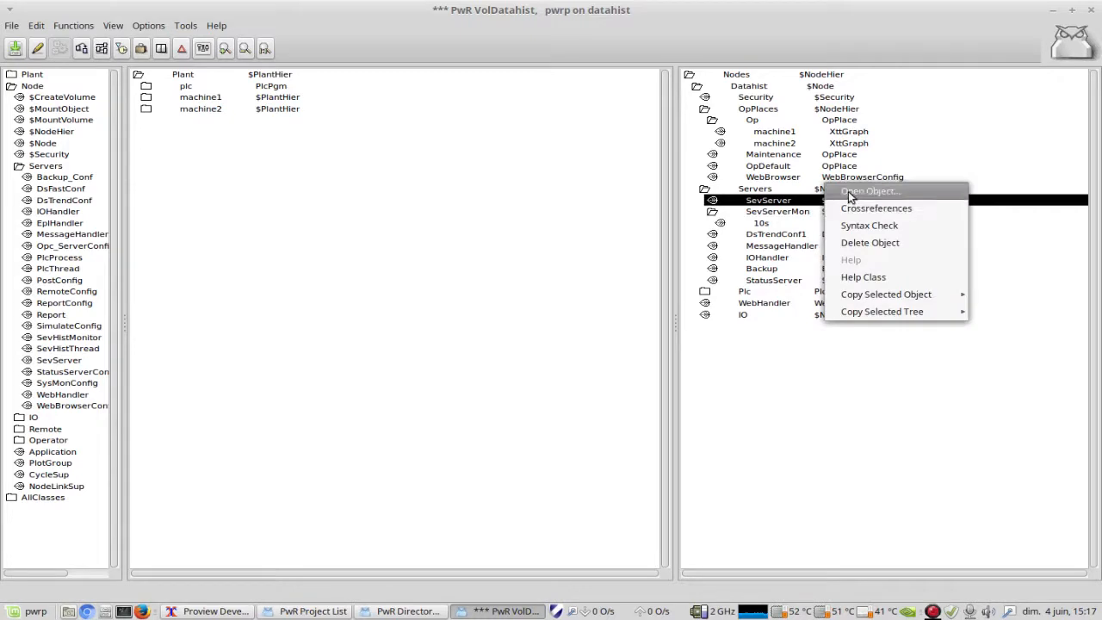
left_click(850, 193)
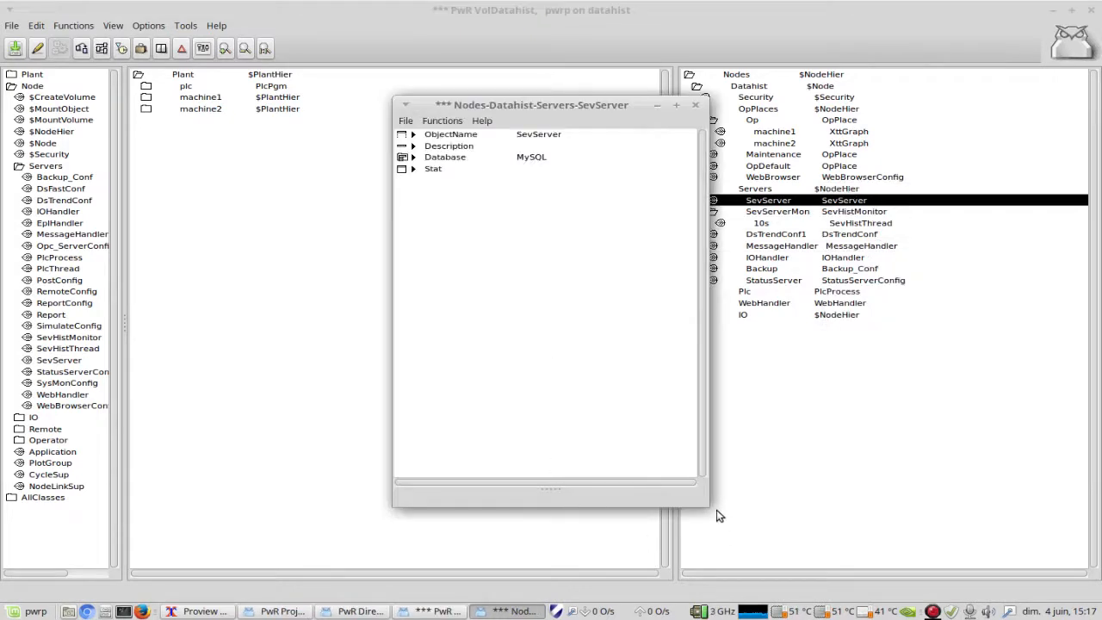
left_click_drag(709, 507, 705, 292)
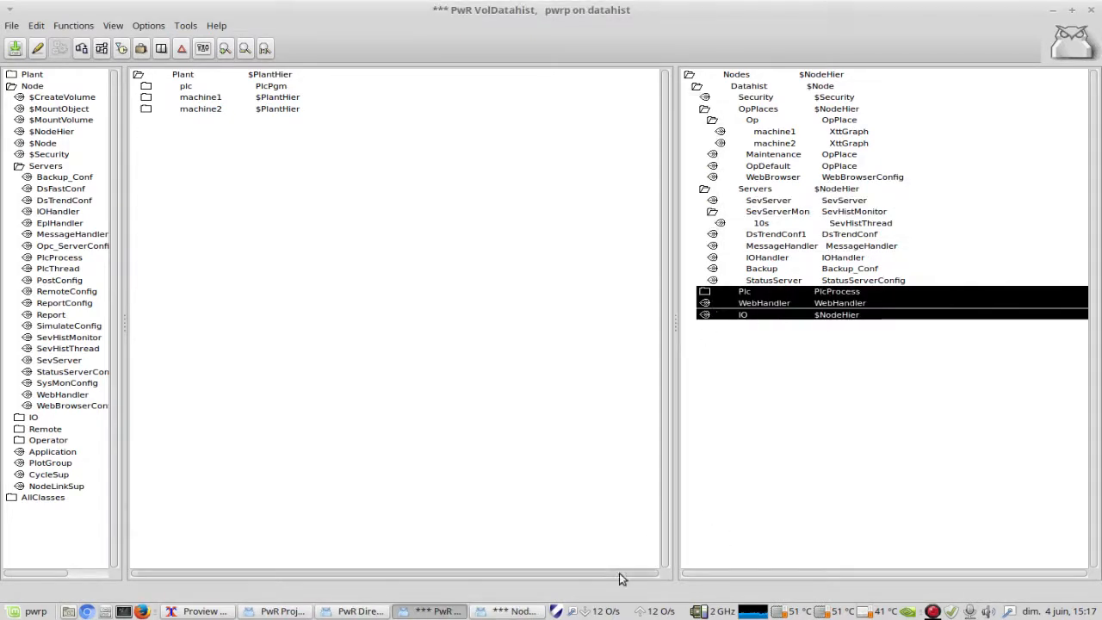
left_click(523, 610)
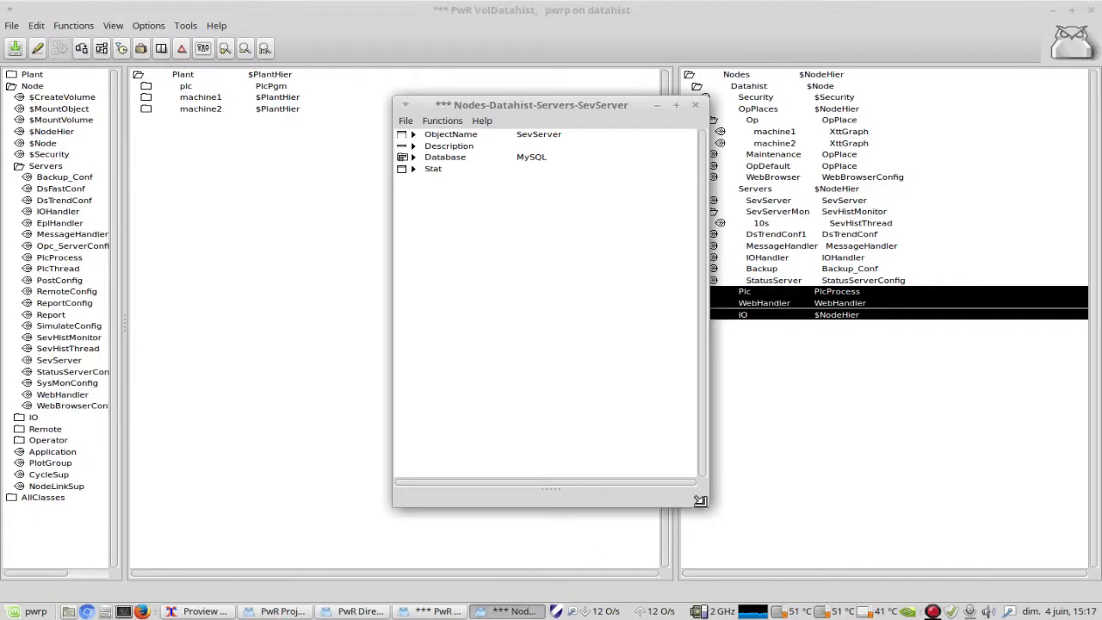
left_click_drag(700, 500, 718, 298)
left_click_drag(635, 107, 556, 237)
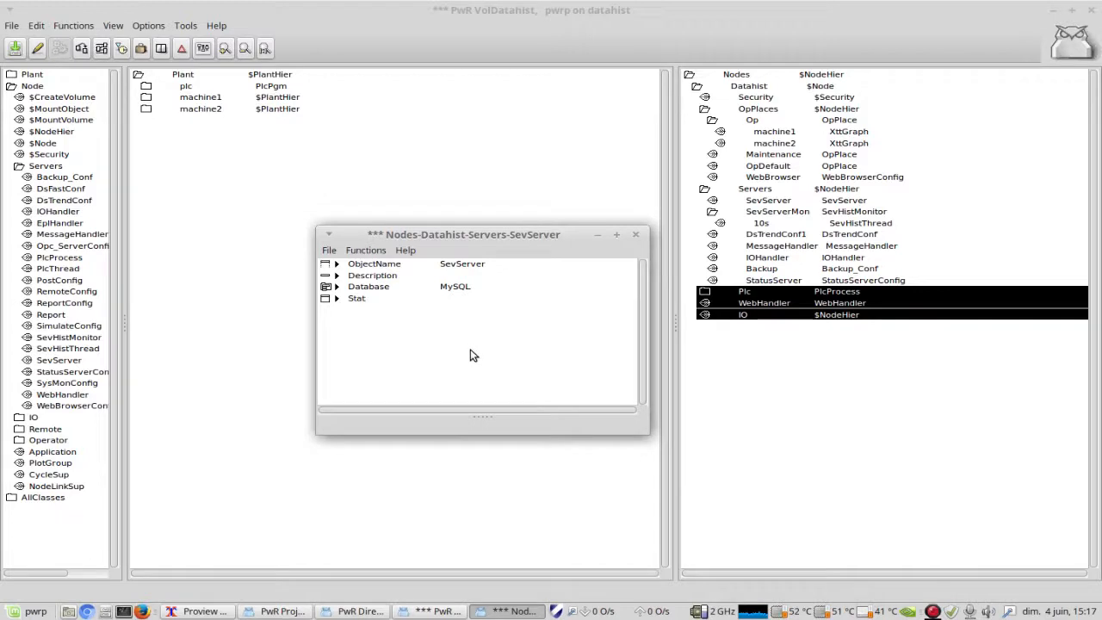
left_click(326, 290)
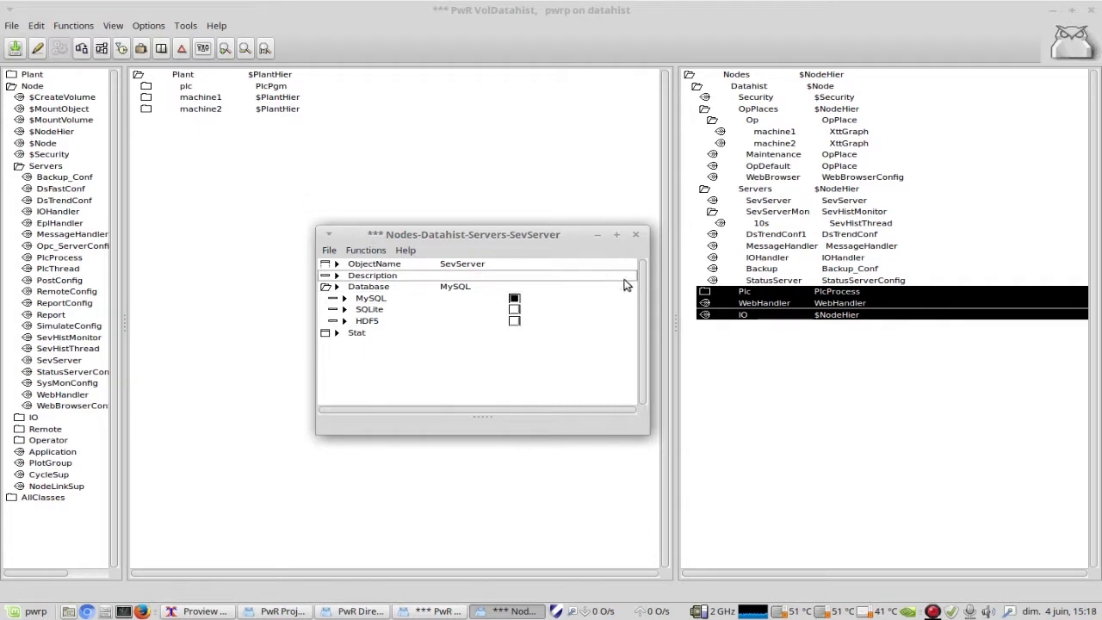
left_click(637, 236)
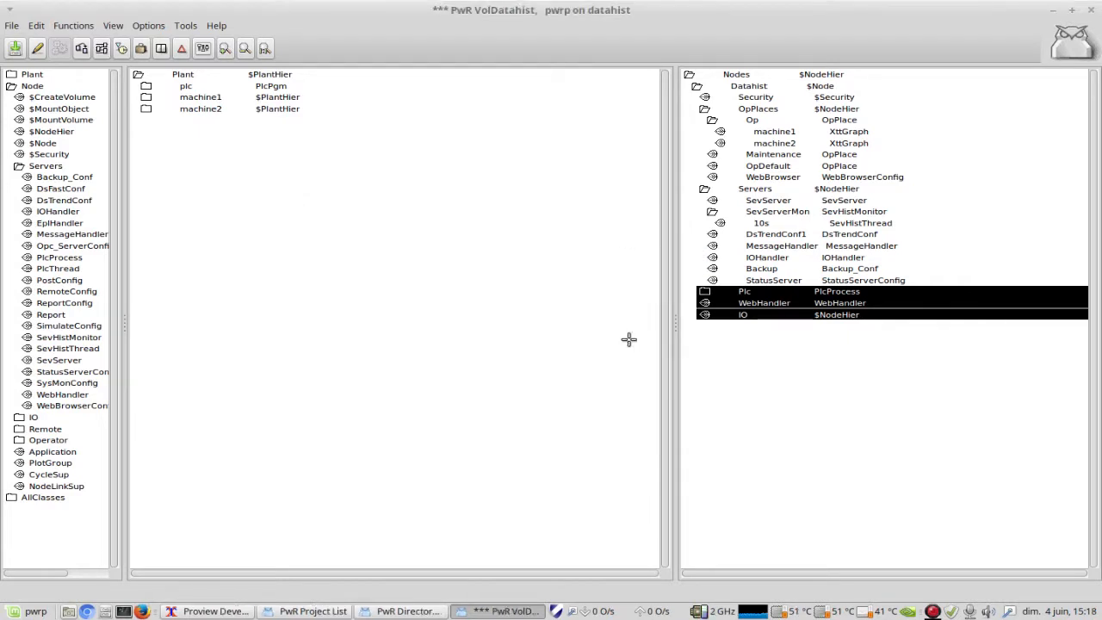
Step: Open the SevServerMon object to review its ScanTime and ThreadObjects attributes, and close it
left_click(840, 410)
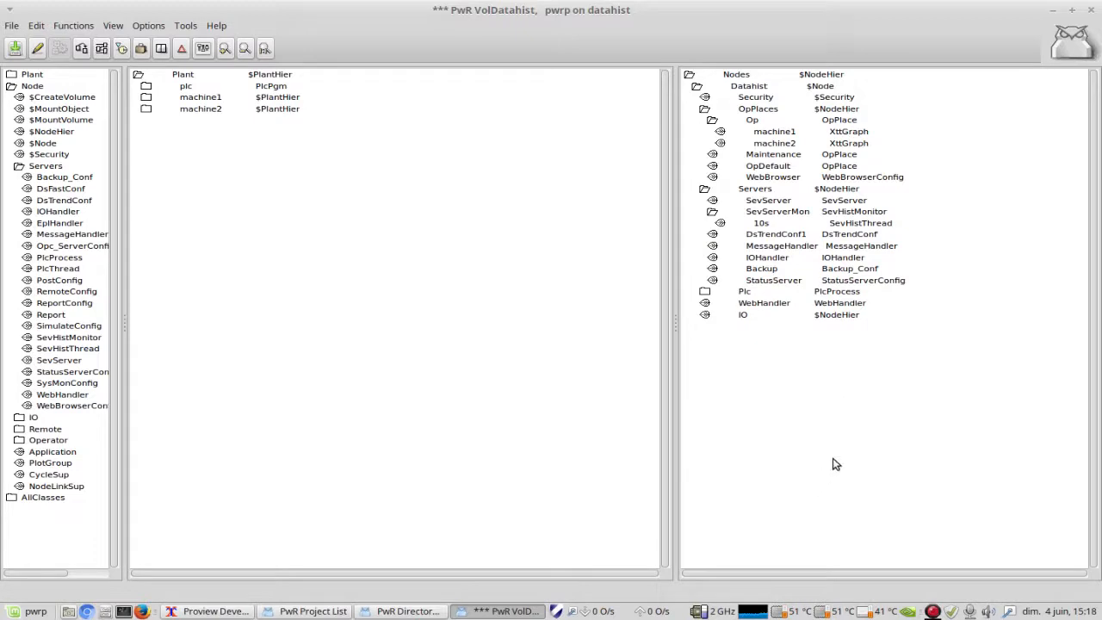
right_click(854, 215)
left_click(882, 204)
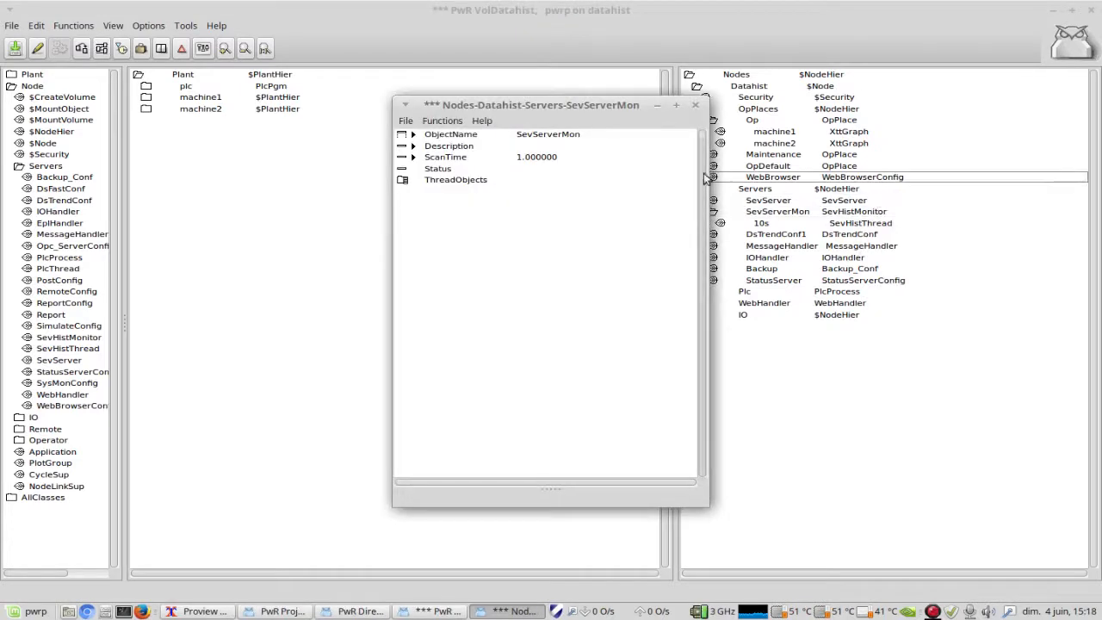
left_click_drag(620, 110, 506, 105)
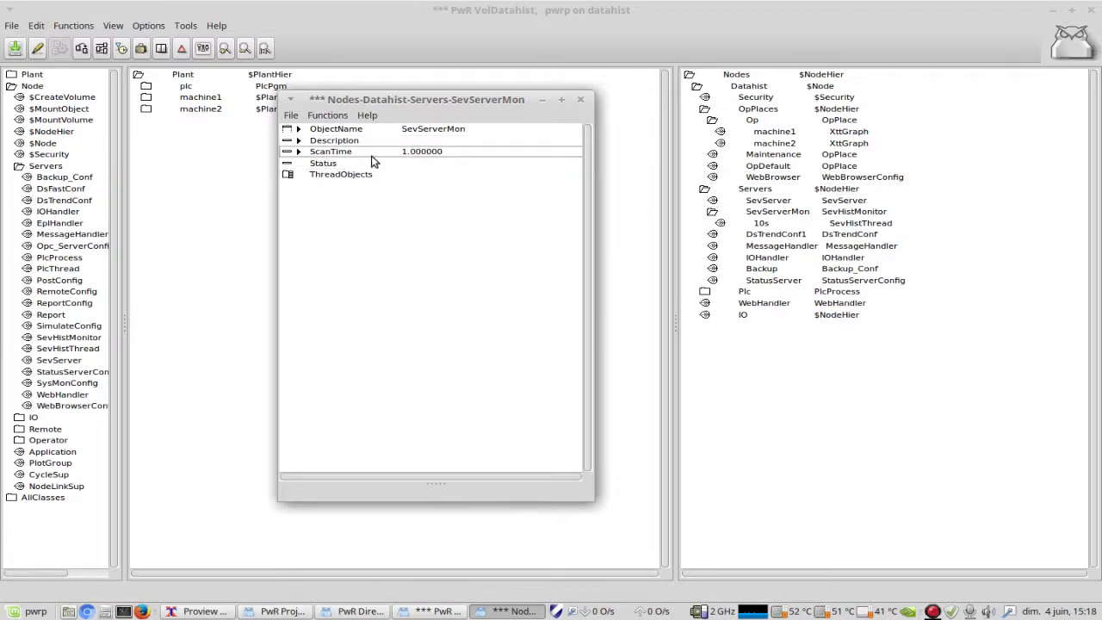
left_click(580, 100)
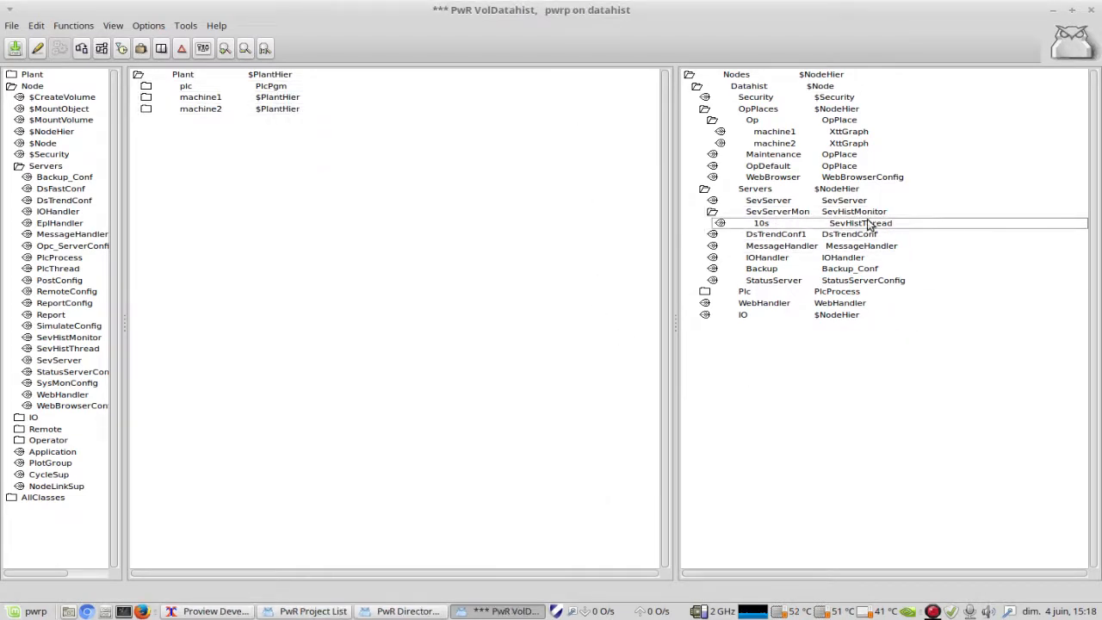
Step: Open the 10s SevHistThread object under SevServerMon and examine its ServerNode and ScanTime attributes
left_click(806, 224)
right_click(809, 223)
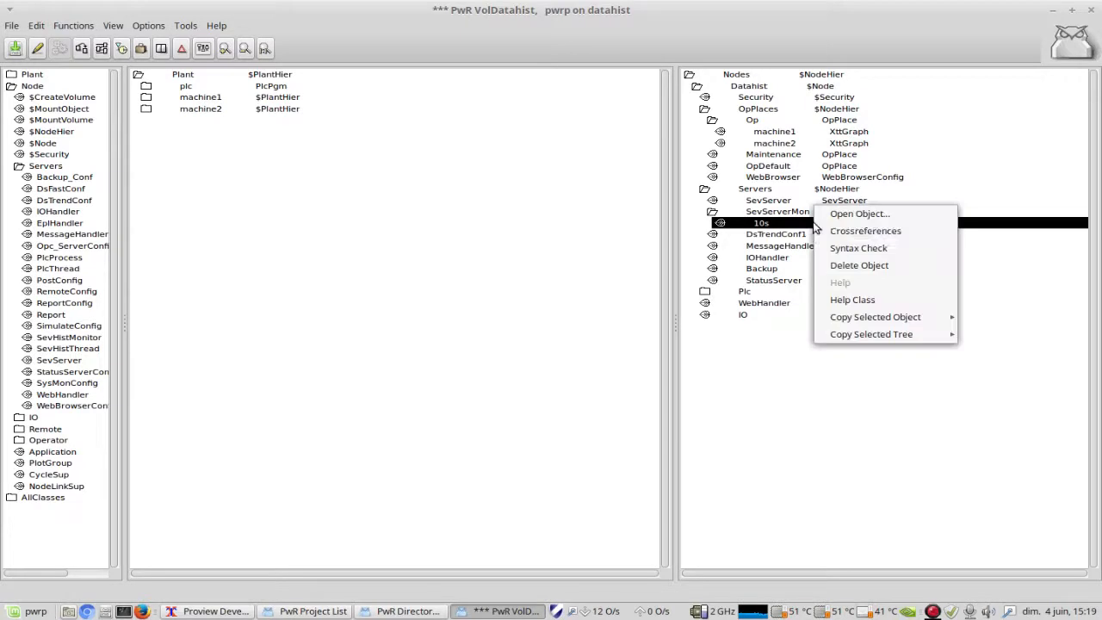
left_click(834, 213)
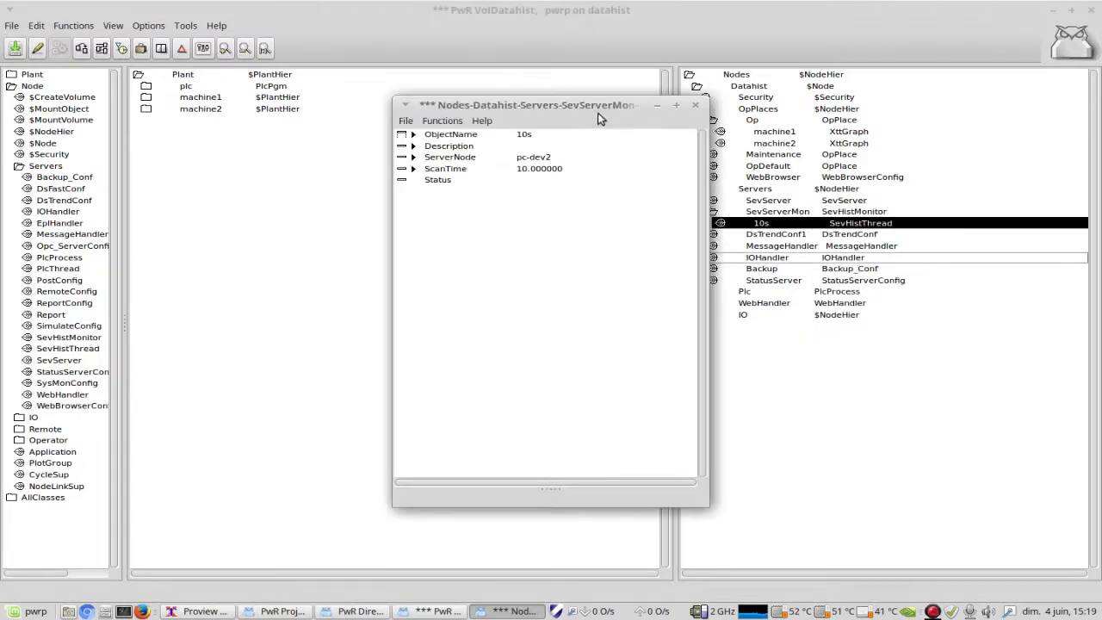
left_click_drag(599, 106, 430, 90)
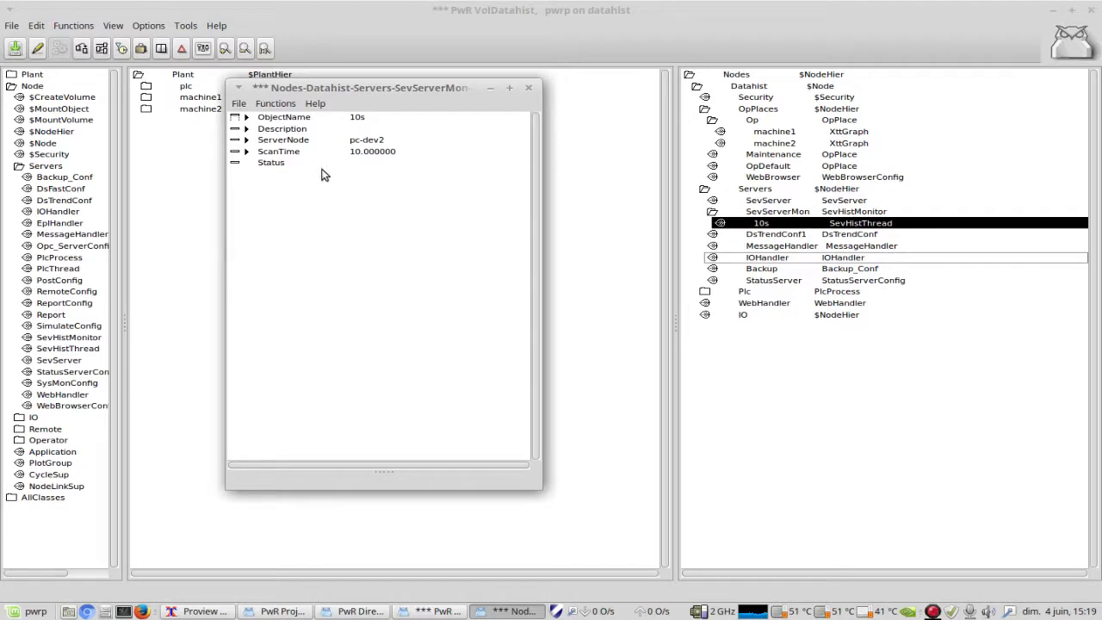
left_click(275, 155)
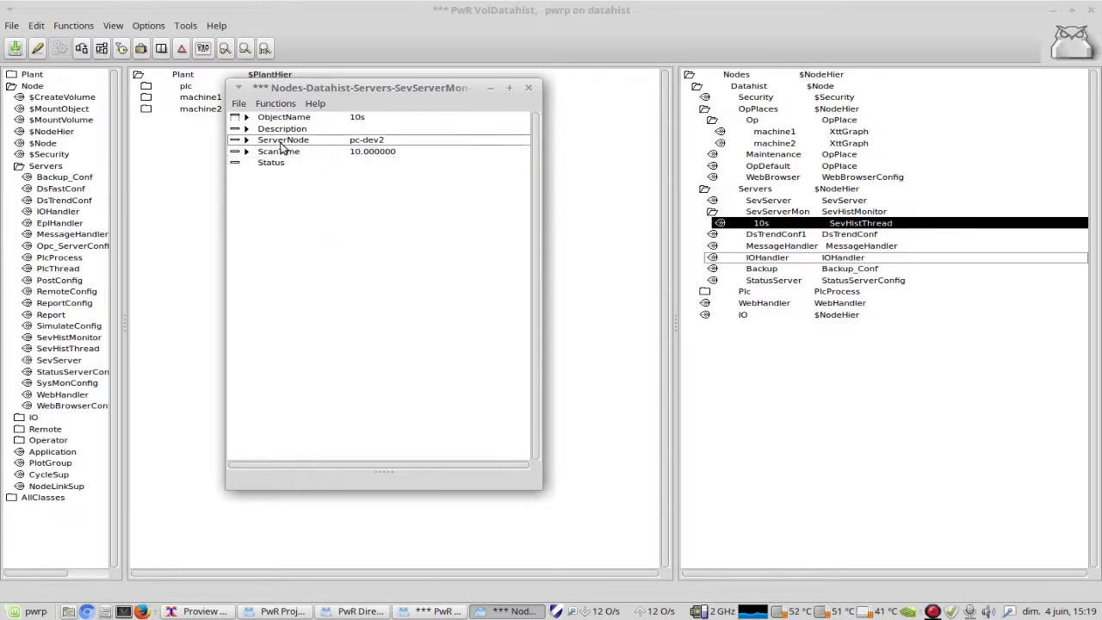
left_click_drag(540, 488, 562, 281)
left_click_drag(388, 89, 401, 131)
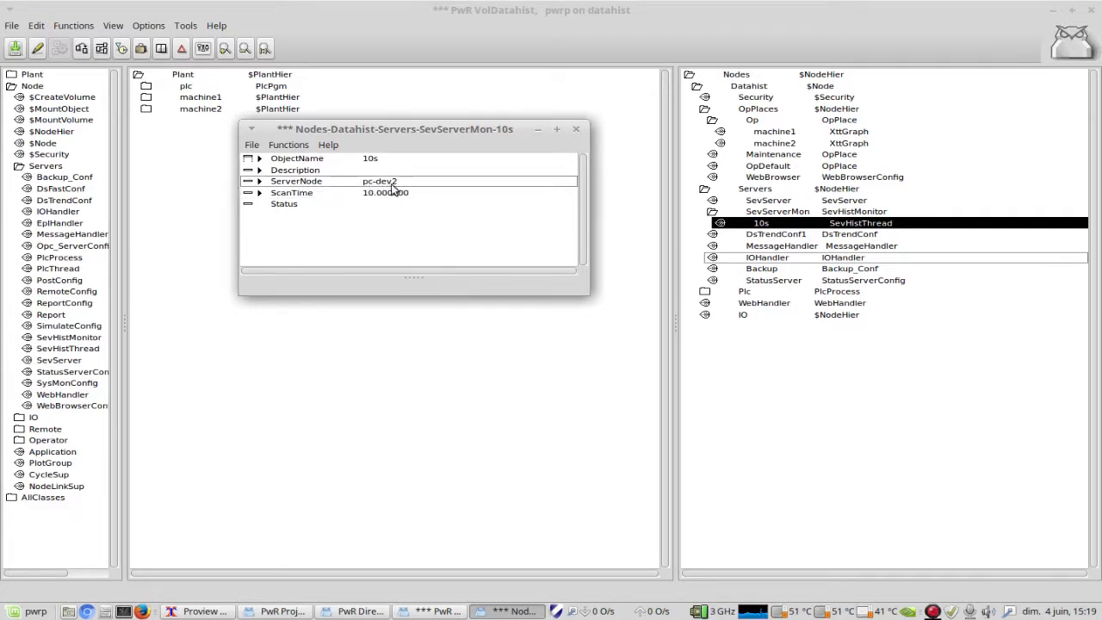
left_click_drag(392, 131, 453, 61)
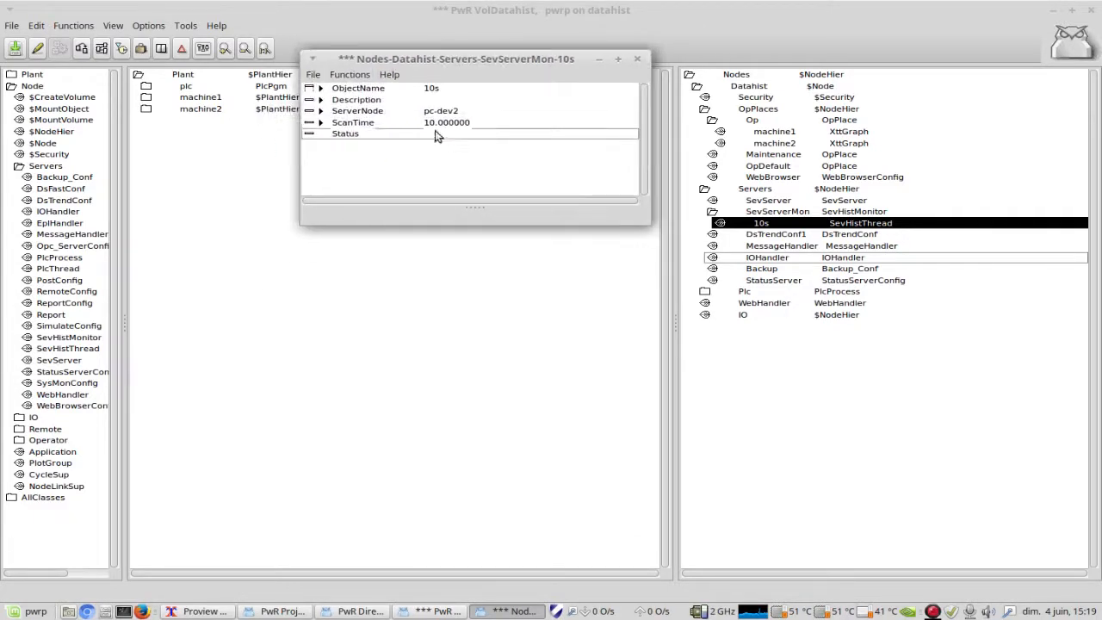
Step: Compare the computer's host name in a terminal with the 10s thread's ServerNode, and close the thread's attributes
left_click(123, 611)
left_click_drag(474, 151, 405, 242)
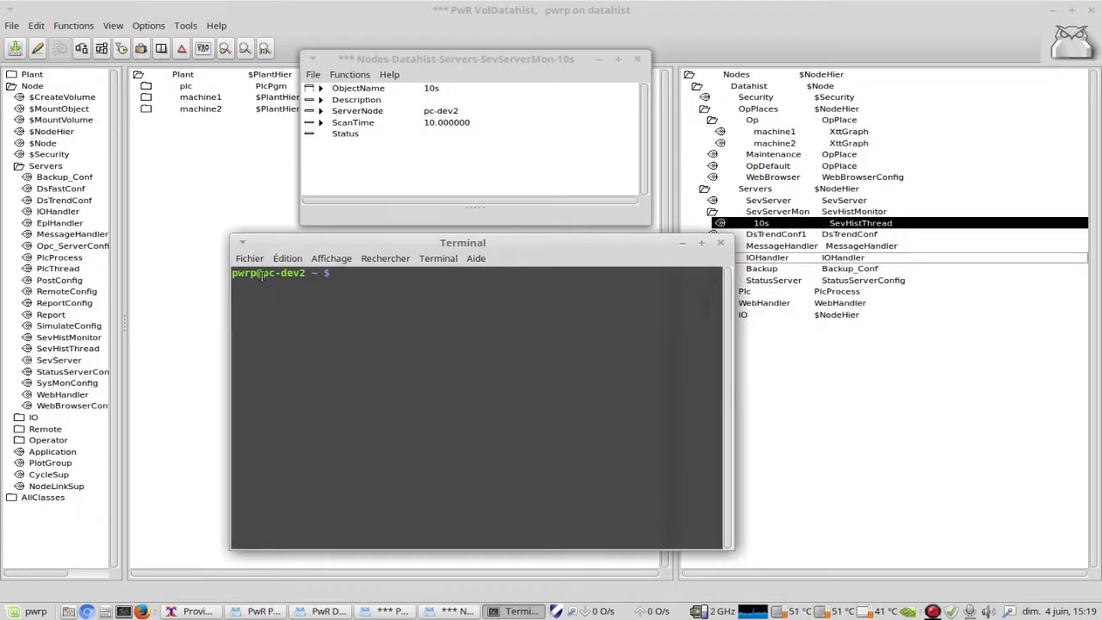
left_click_drag(263, 272, 306, 273)
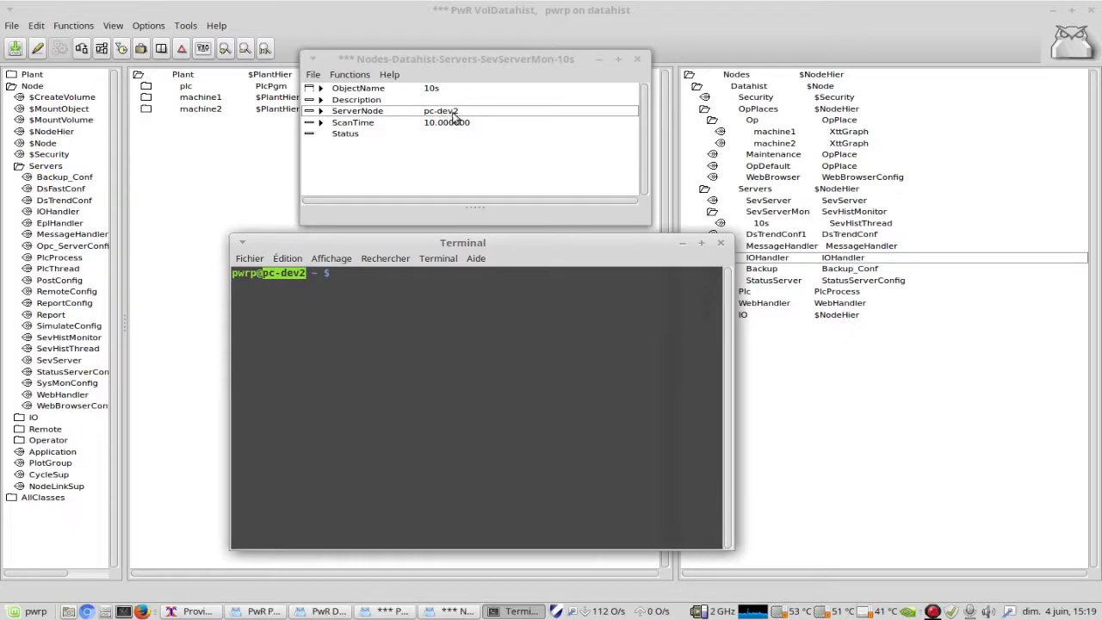
left_click(515, 58)
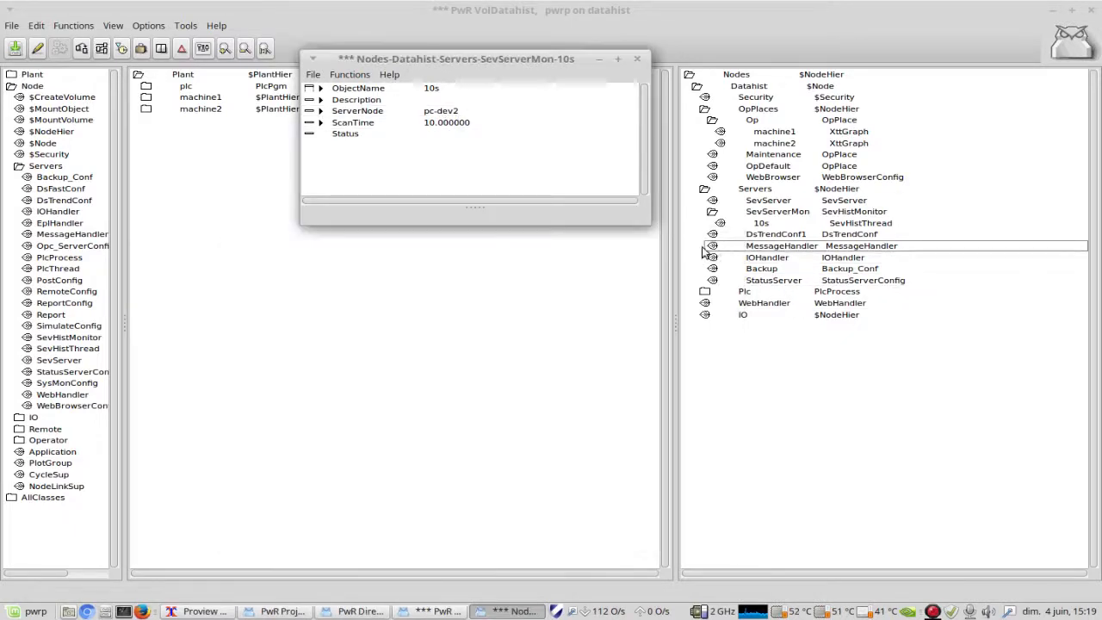
left_click_drag(514, 58, 516, 267)
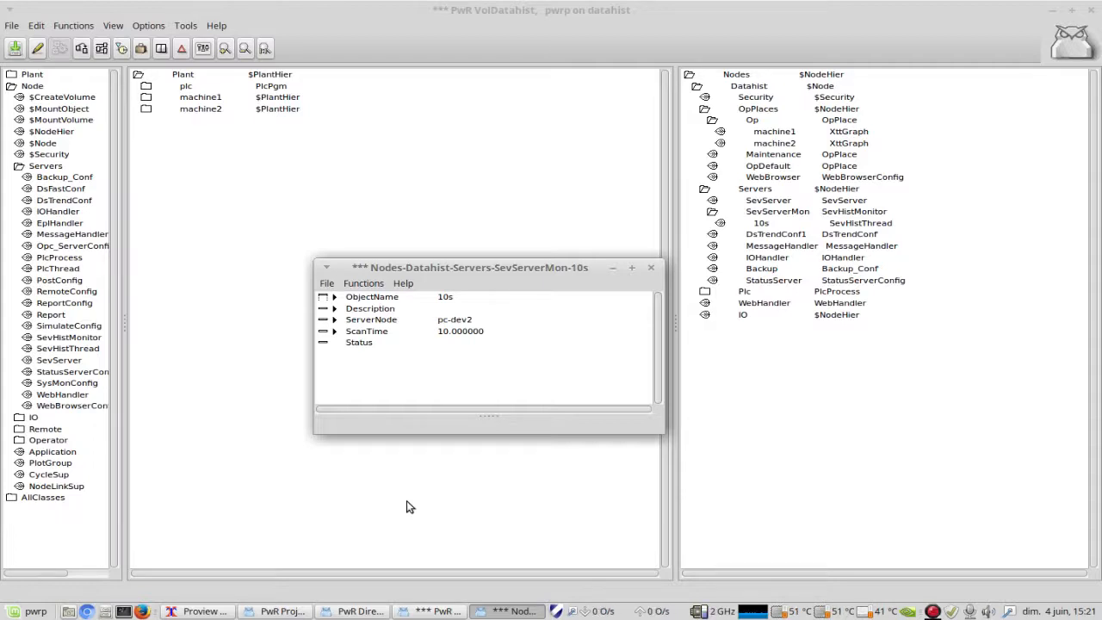
left_click(443, 342)
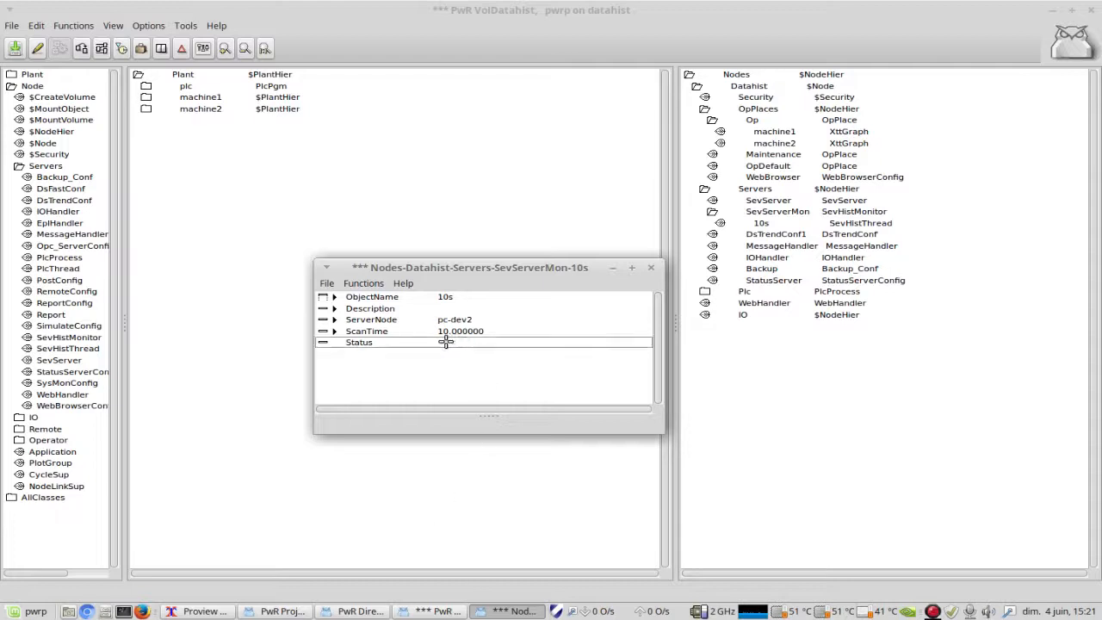
left_click(647, 296)
left_click(652, 269)
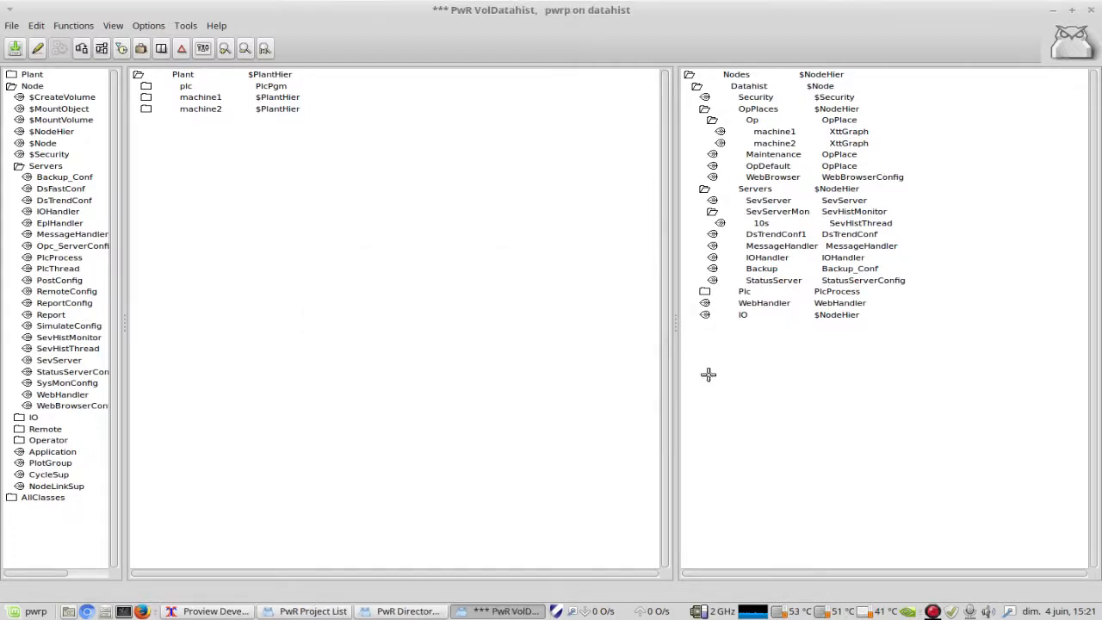
Step: Open the DsTrendConf1 object under Servers to review its ScanTime attribute, and close it
left_click(777, 280)
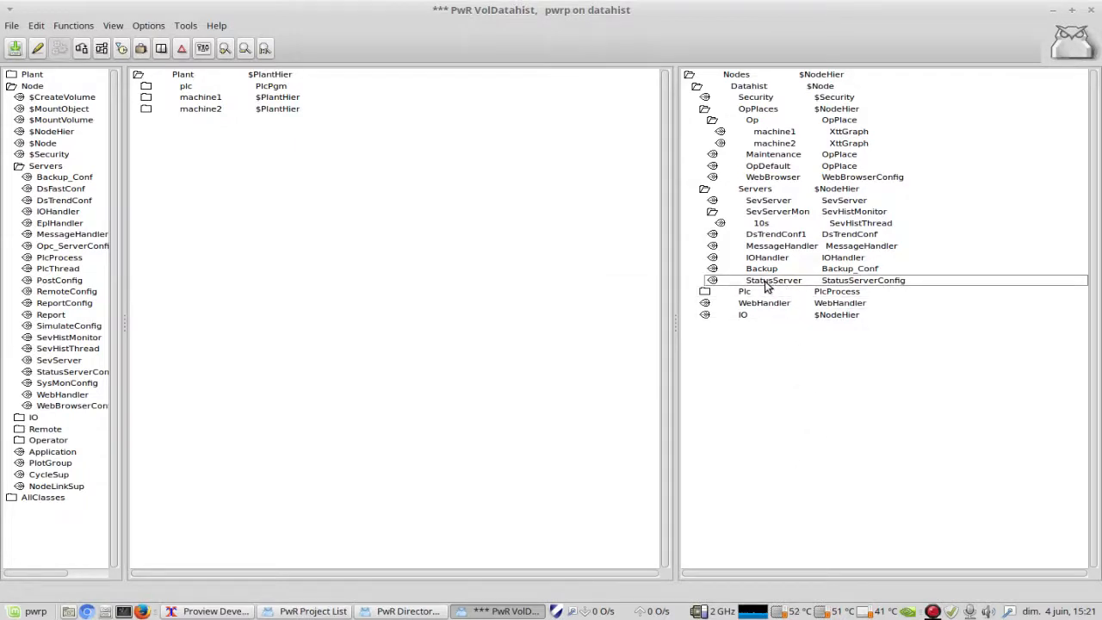
left_click(792, 239)
right_click(792, 240)
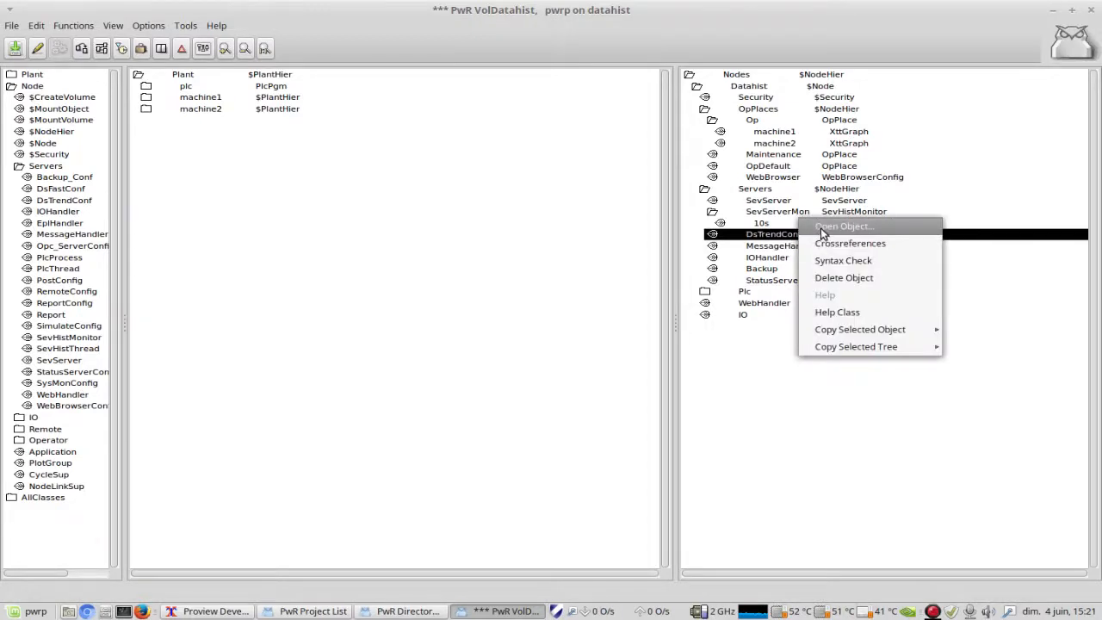
left_click(839, 225)
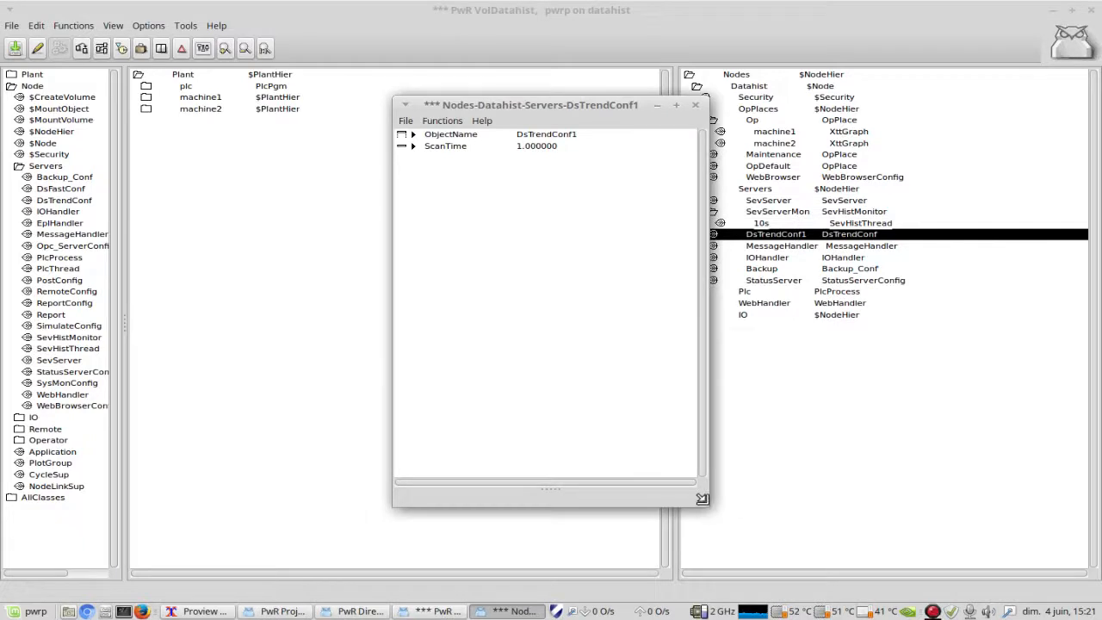
left_click_drag(701, 500, 700, 226)
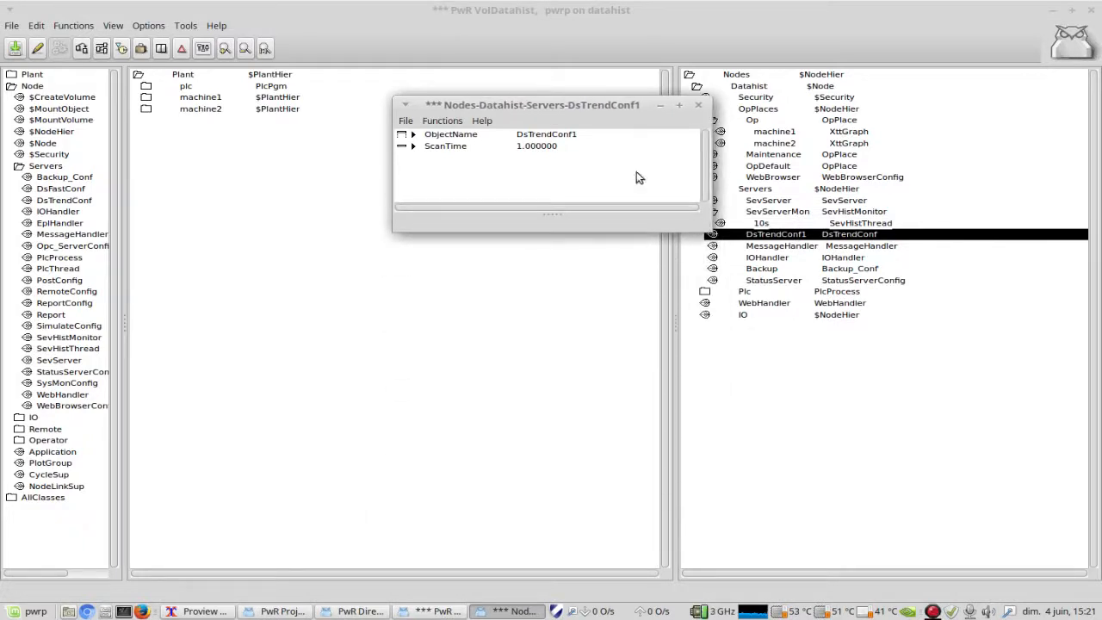
left_click_drag(610, 106, 537, 253)
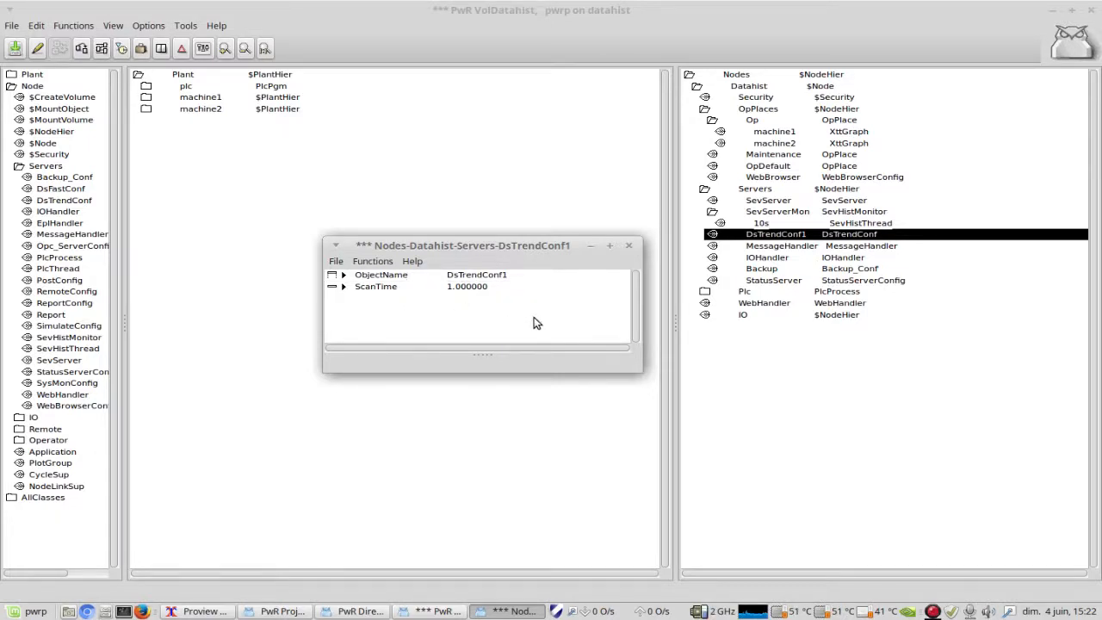
left_click(629, 249)
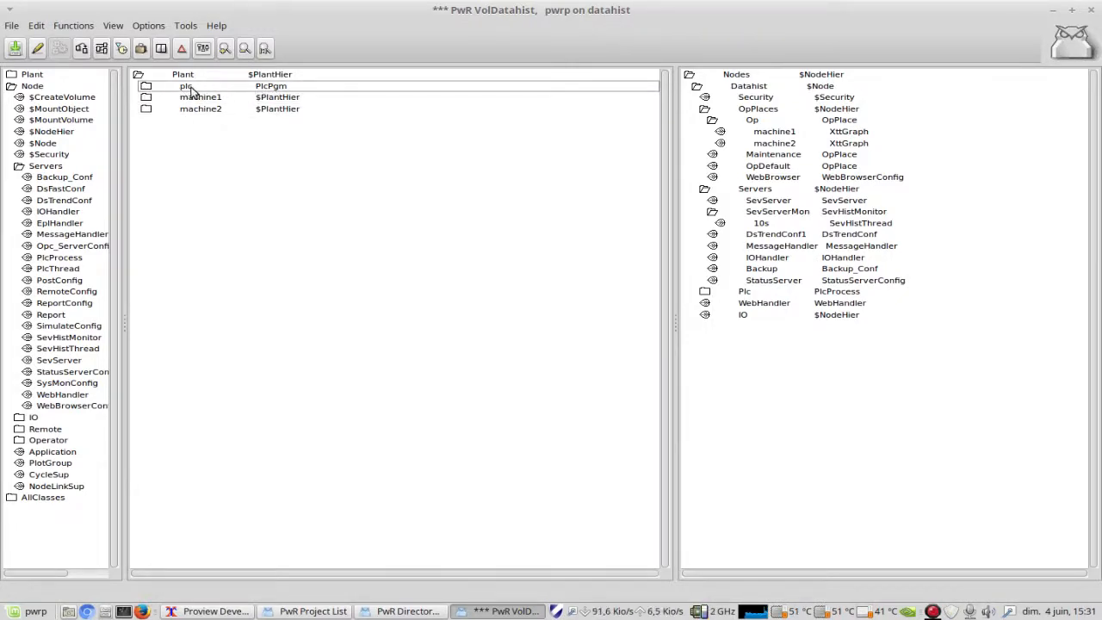
Step: Leave edit mode and open the program of the plc object under Plant
left_click(38, 49)
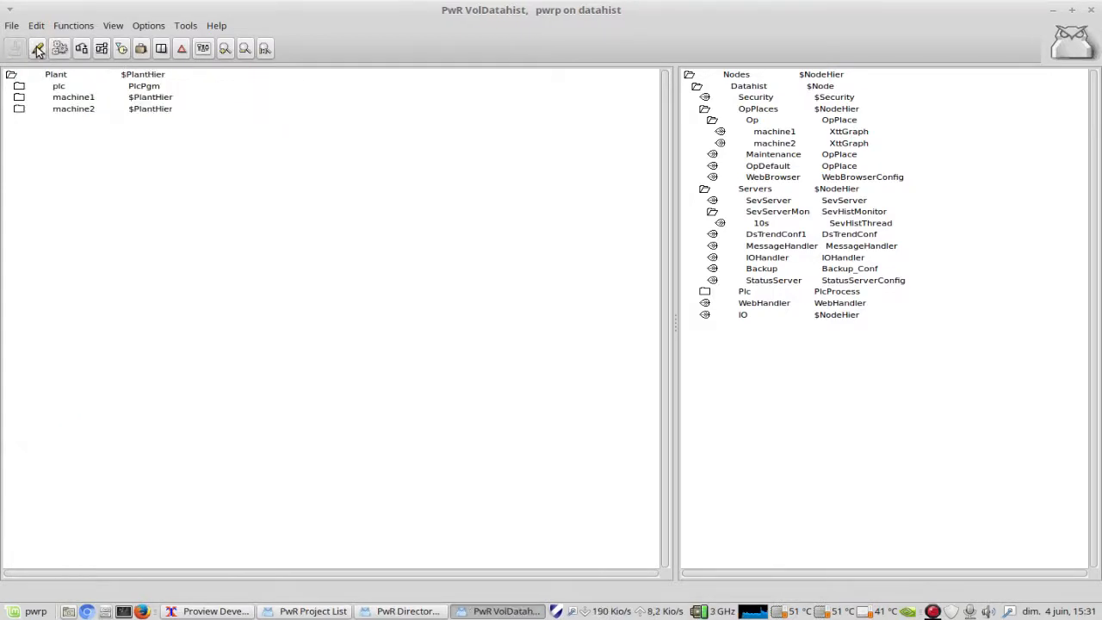
right_click(60, 89)
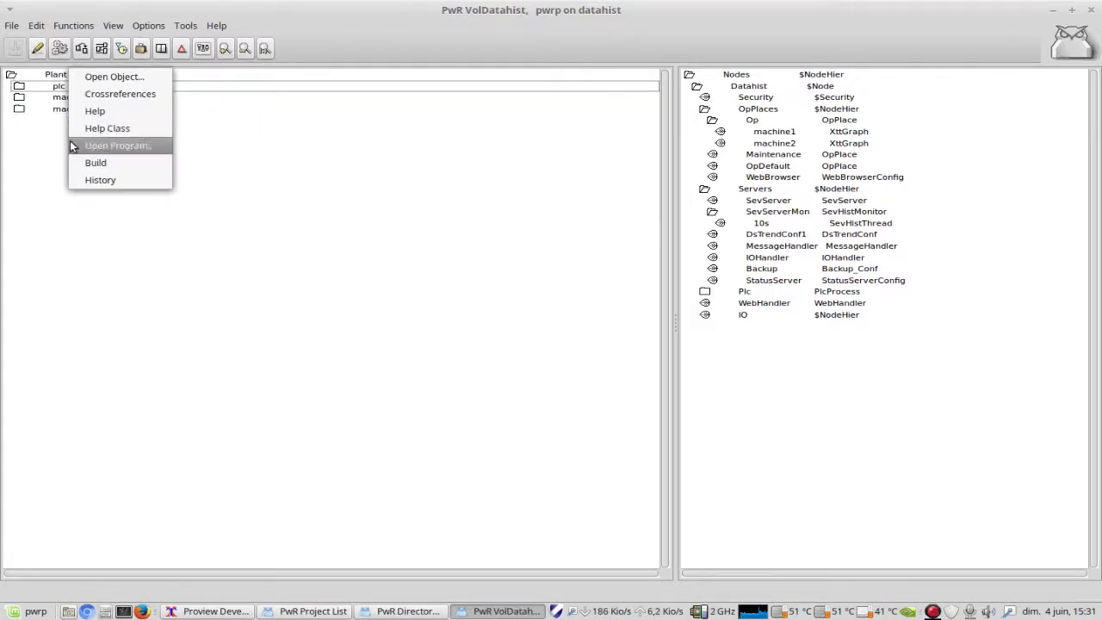
left_click(110, 147)
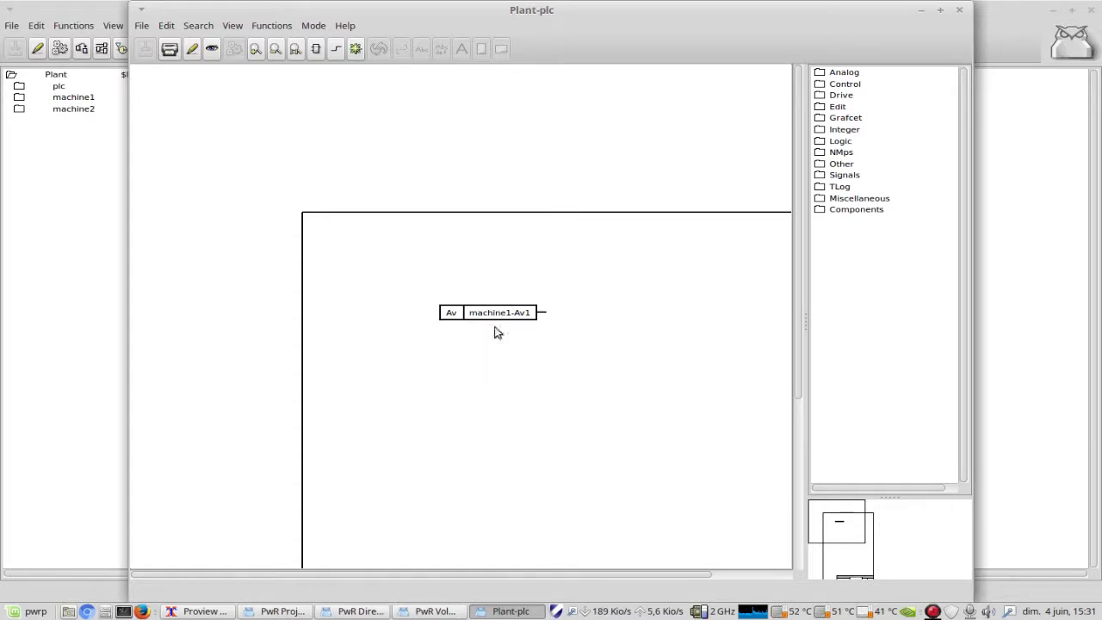
Step: Look over and close the plc program, and expand machine1, machine2 and machine1's Av1 in the plant hierarchy
mouse_move(841, 522)
left_mouse_down()
mouse_move(866, 521)
mouse_move(838, 525)
left_mouse_up()
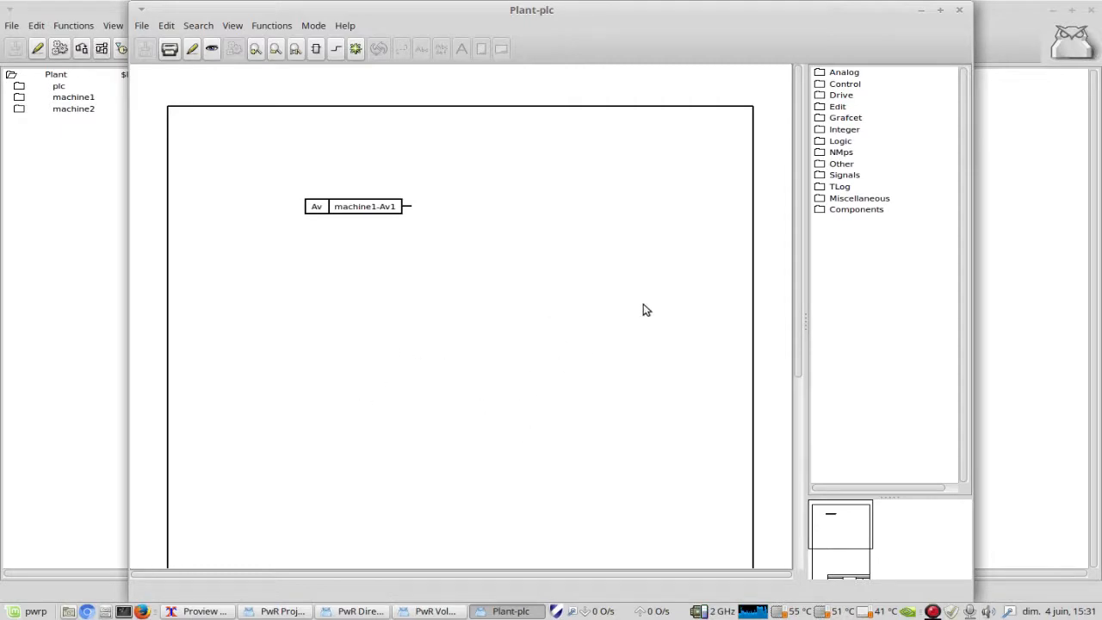
left_click(959, 12)
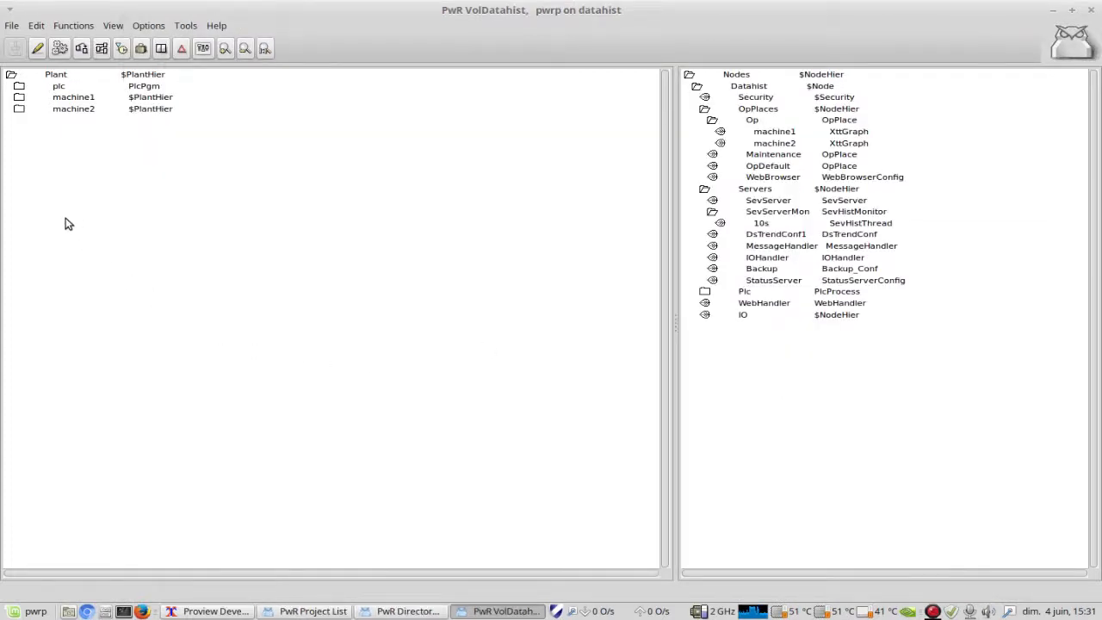
left_click(18, 97)
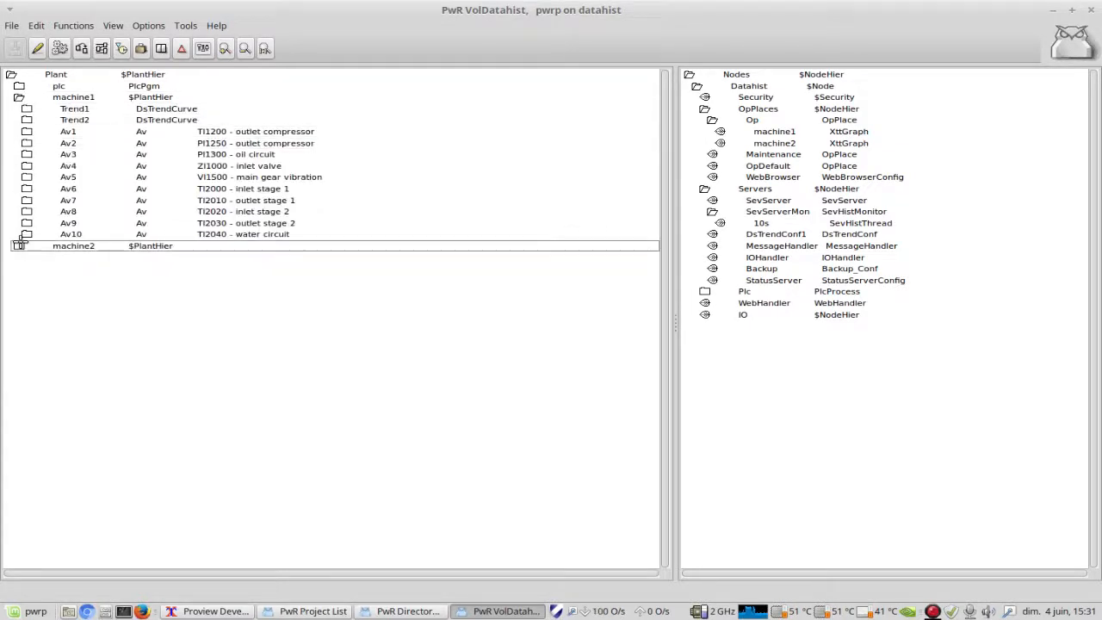
left_click(19, 246)
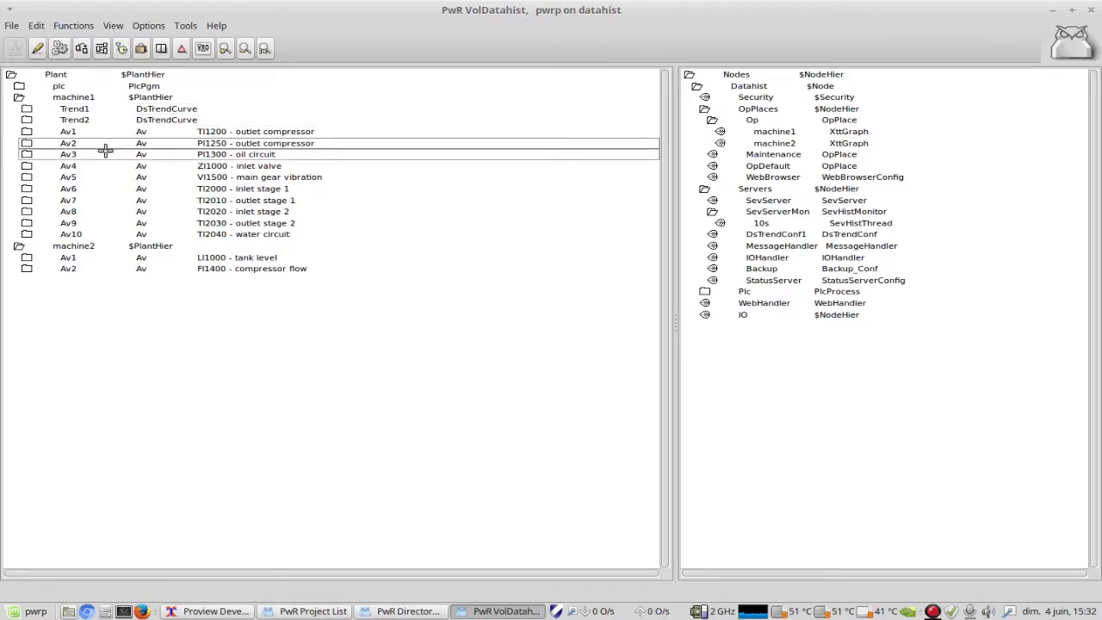
left_click(27, 131)
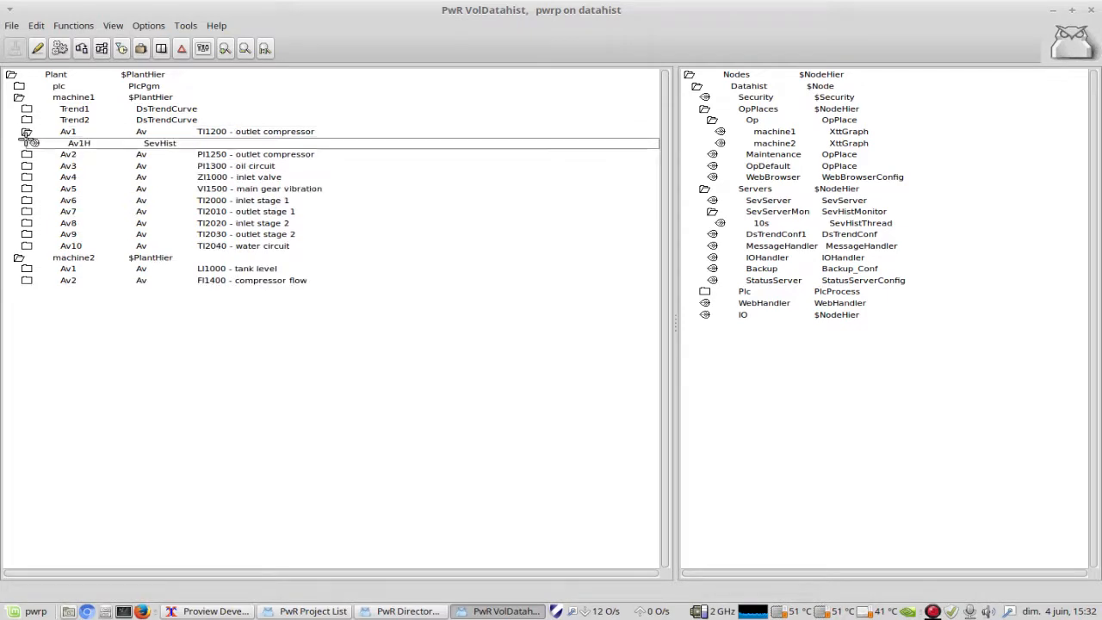
Step: Enter edit mode and open the attributes of the Av1H SevHist object under machine1's Av1
left_click(37, 49)
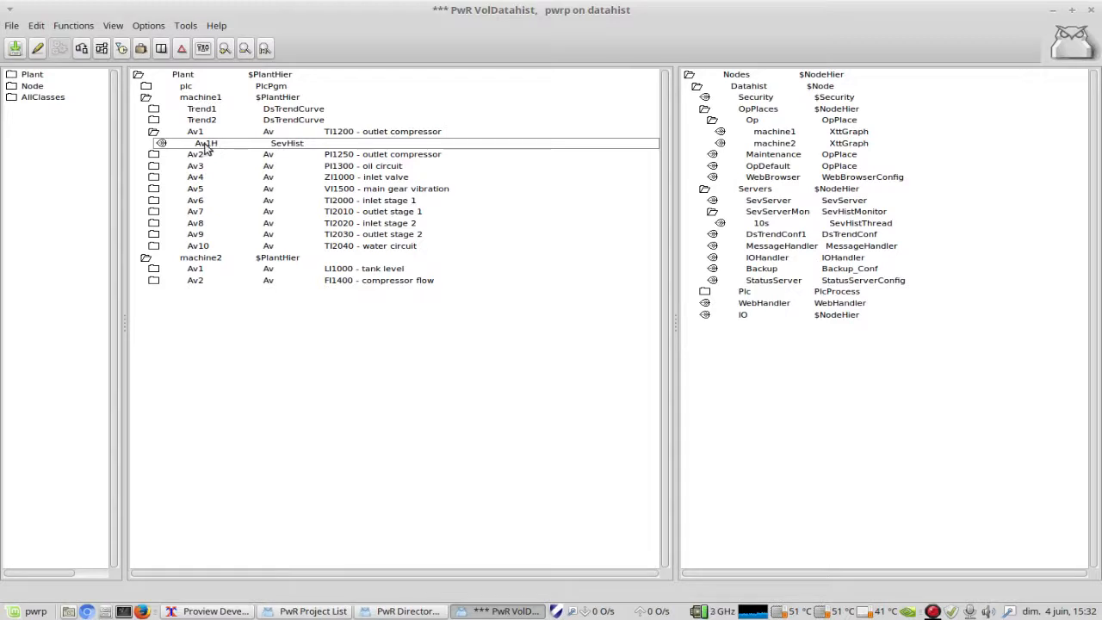
left_click(293, 148)
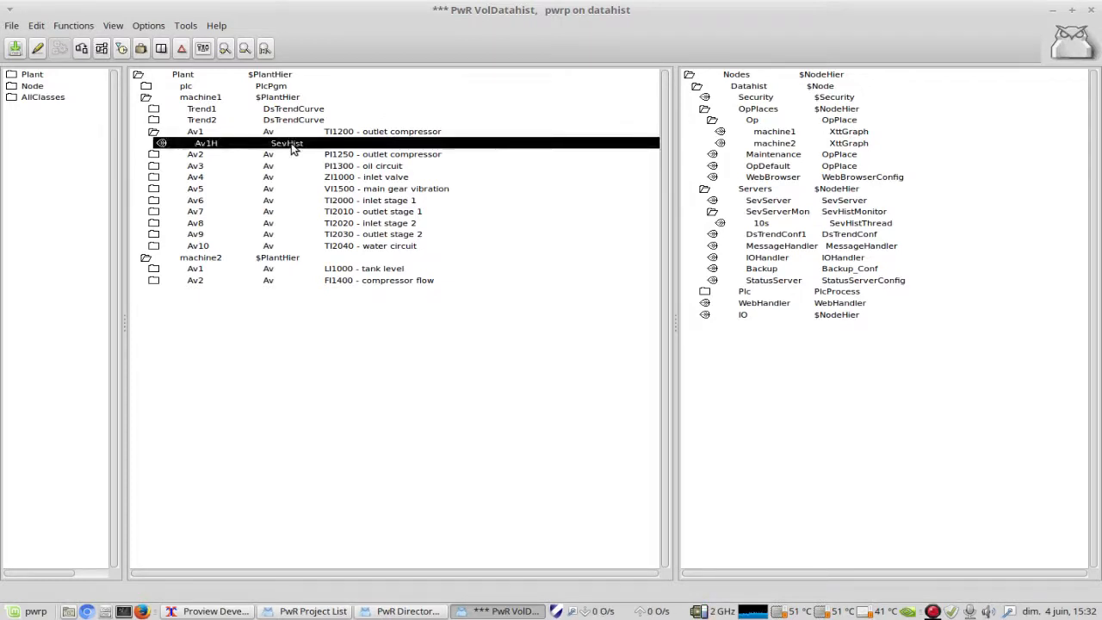
right_click(293, 148)
left_click(314, 137)
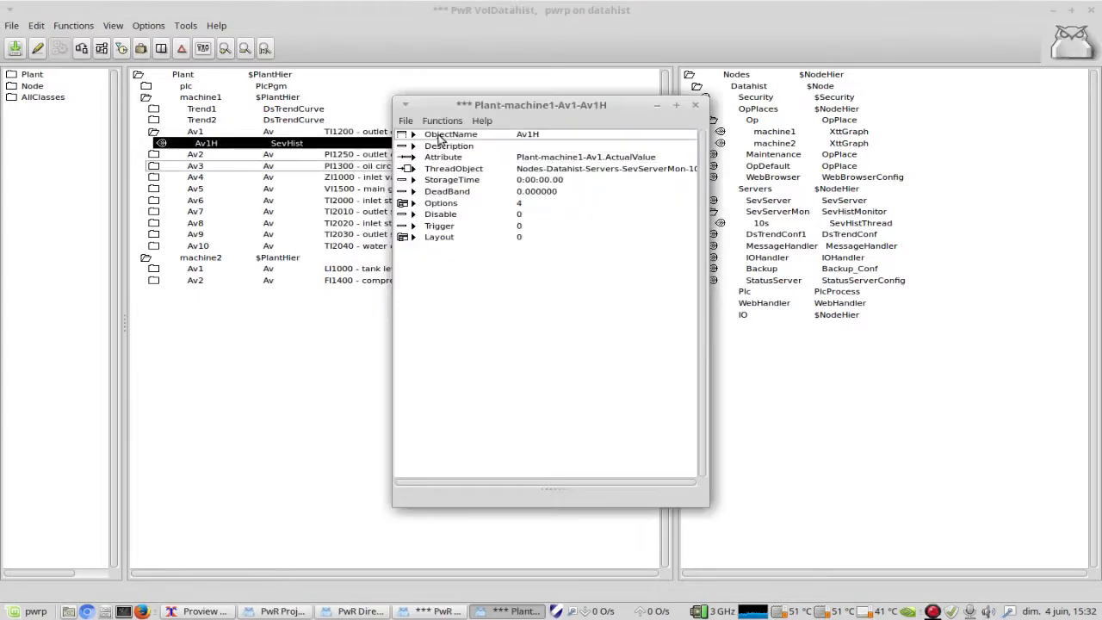
left_click_drag(442, 105, 571, 77)
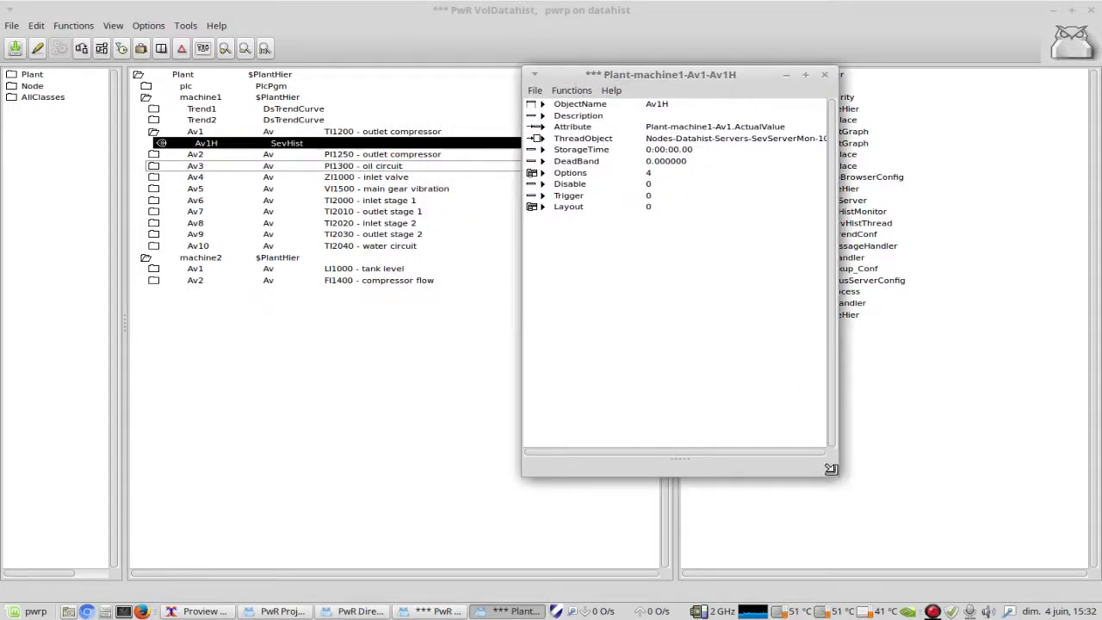
left_click_drag(842, 473, 904, 389)
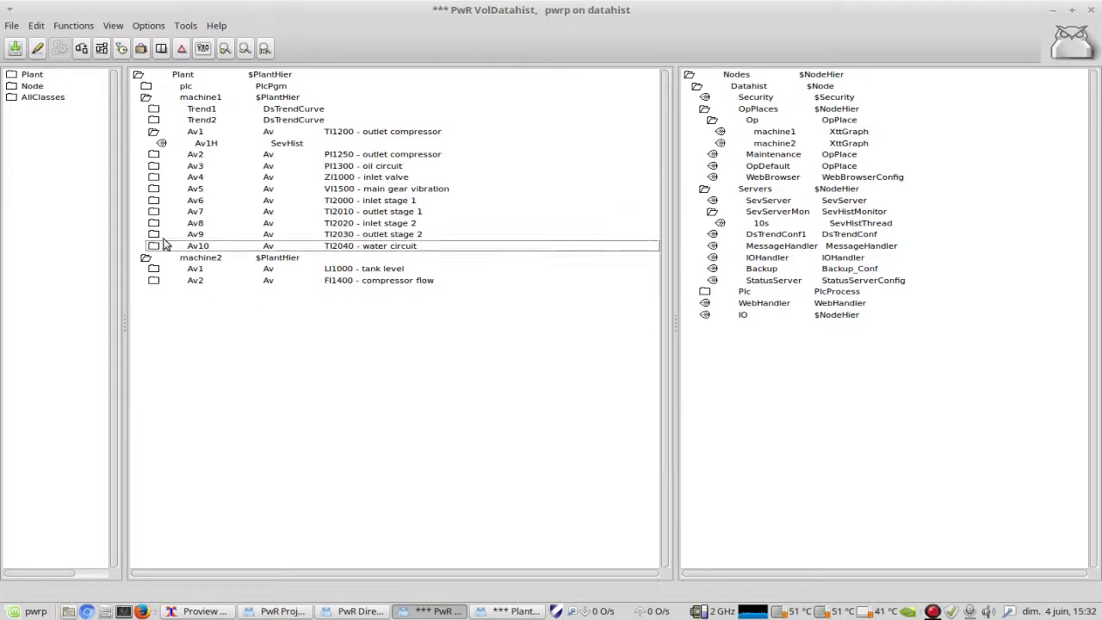
Step: Locate the SevHist class under Plant's DataStorage in the class palette, and return to Av1H's attributes
left_click(11, 75)
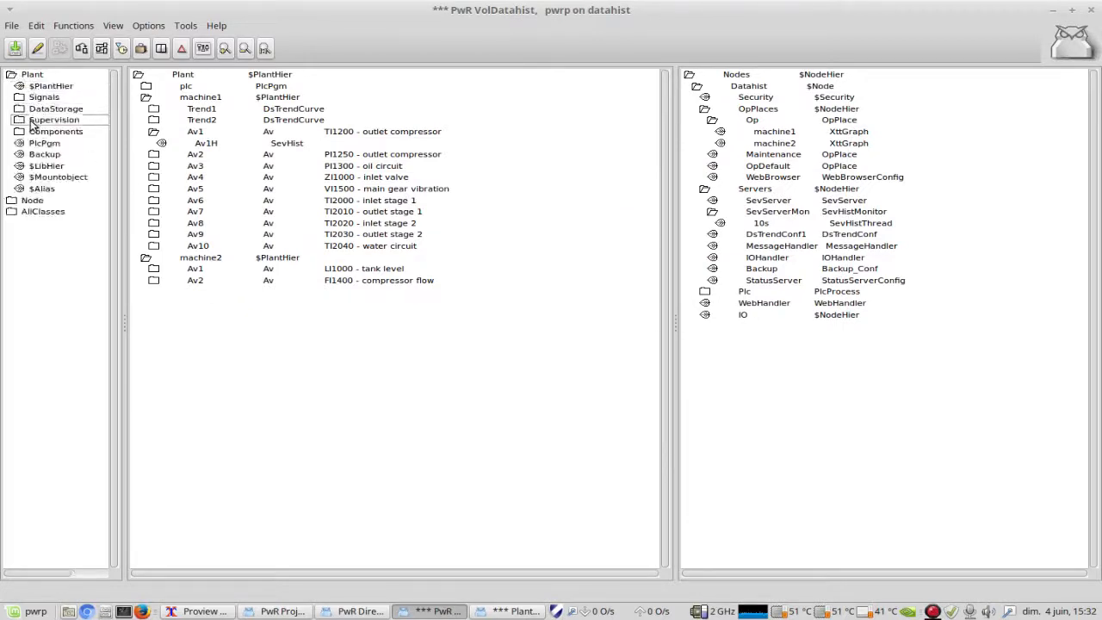
left_click(19, 109)
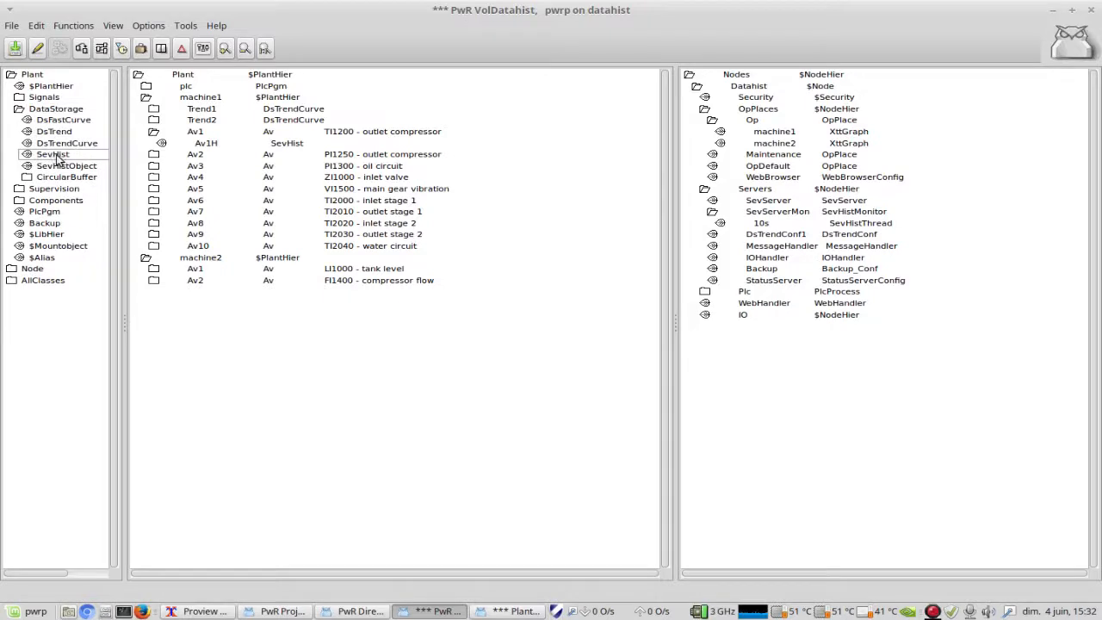
left_click(508, 612)
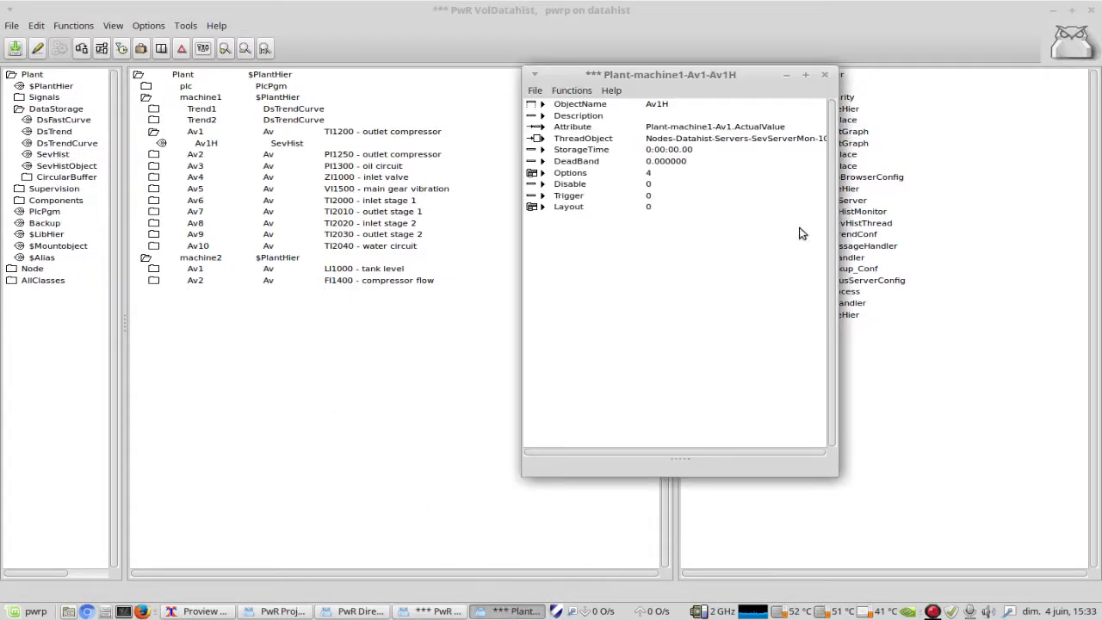
Step: Enlarge the Av1H attributes window, examine its StorageTime, Options, Trigger and Layout attributes, and close it
left_click_drag(831, 466, 1026, 378)
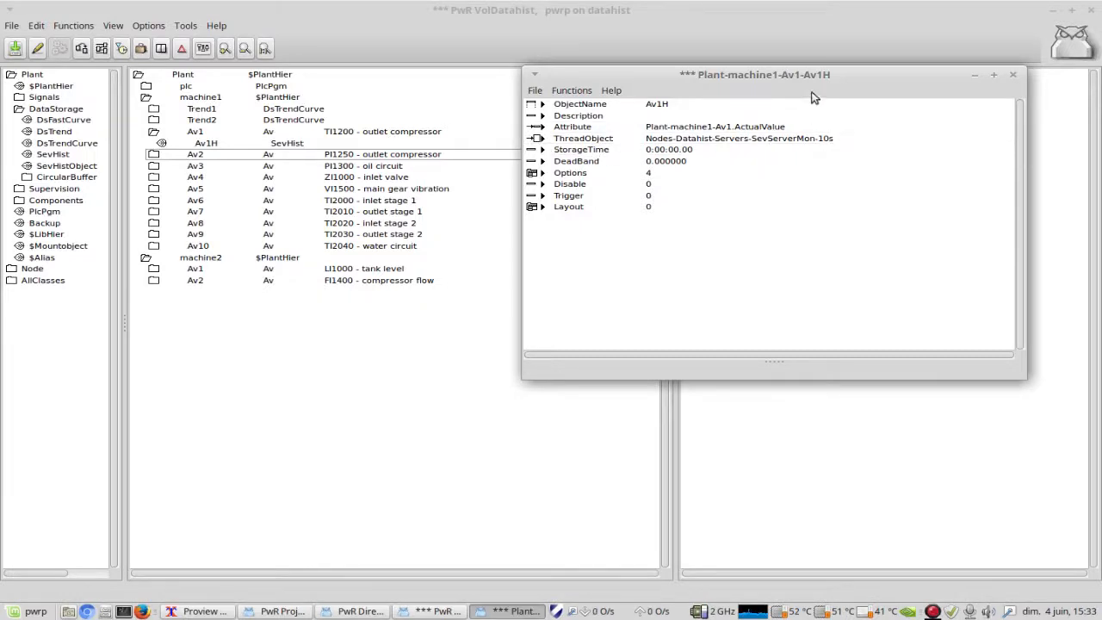
left_click_drag(824, 75, 437, 289)
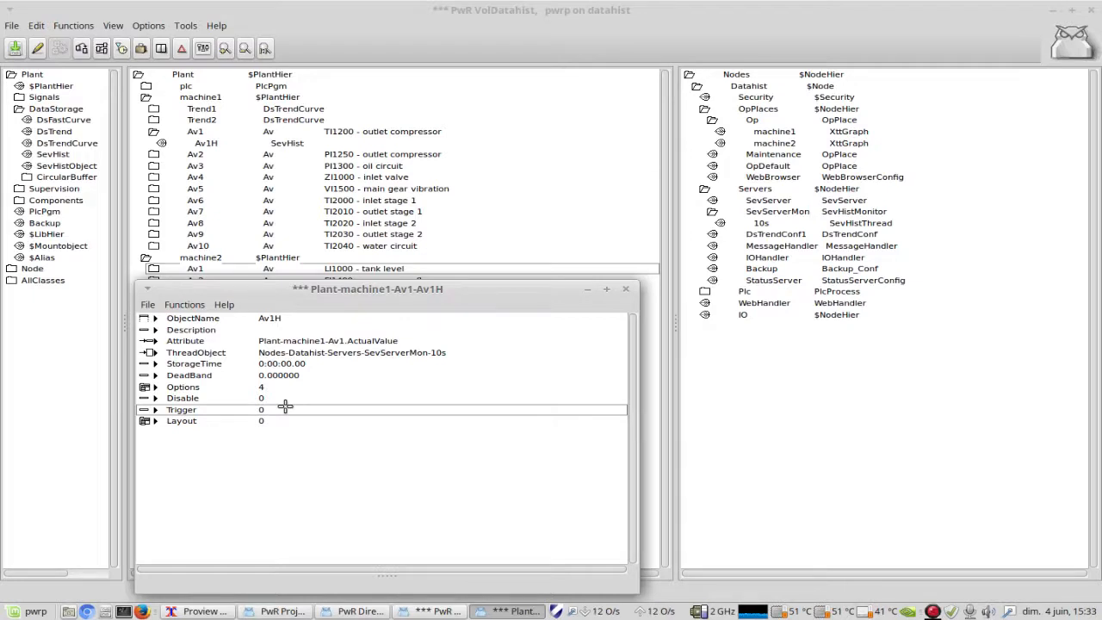
left_click(263, 389)
left_click(262, 365)
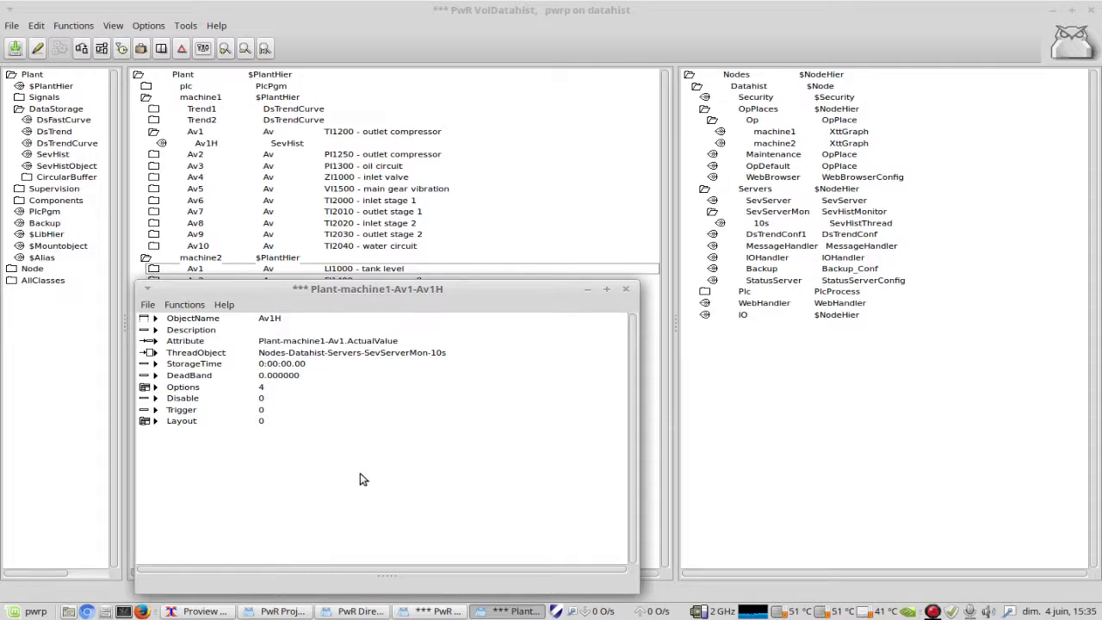
left_click(265, 422)
left_click(265, 411)
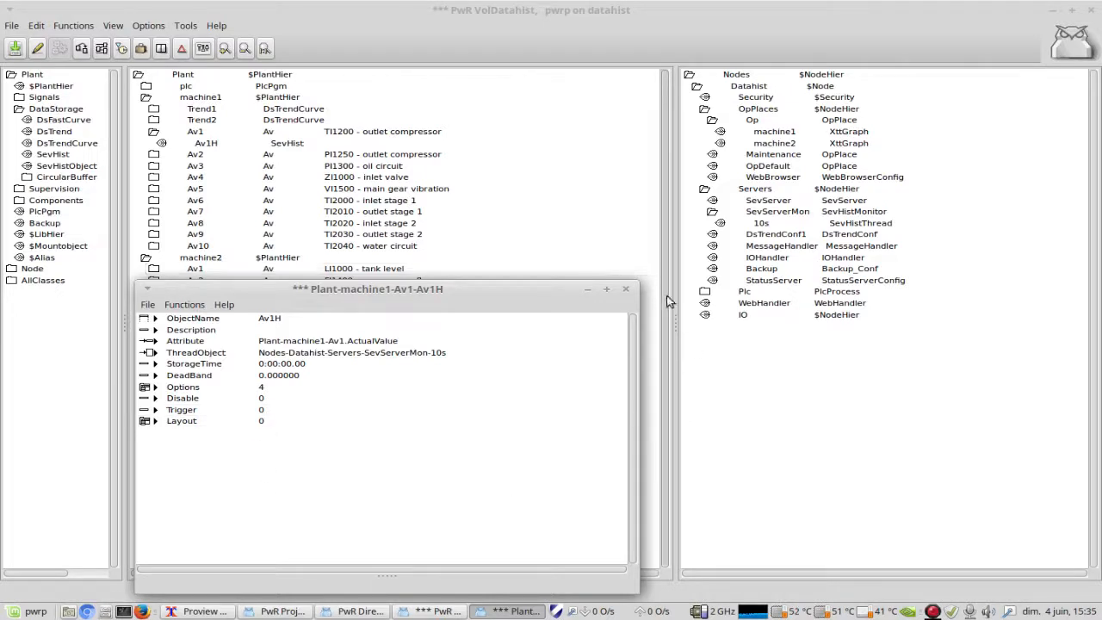
left_click(624, 289)
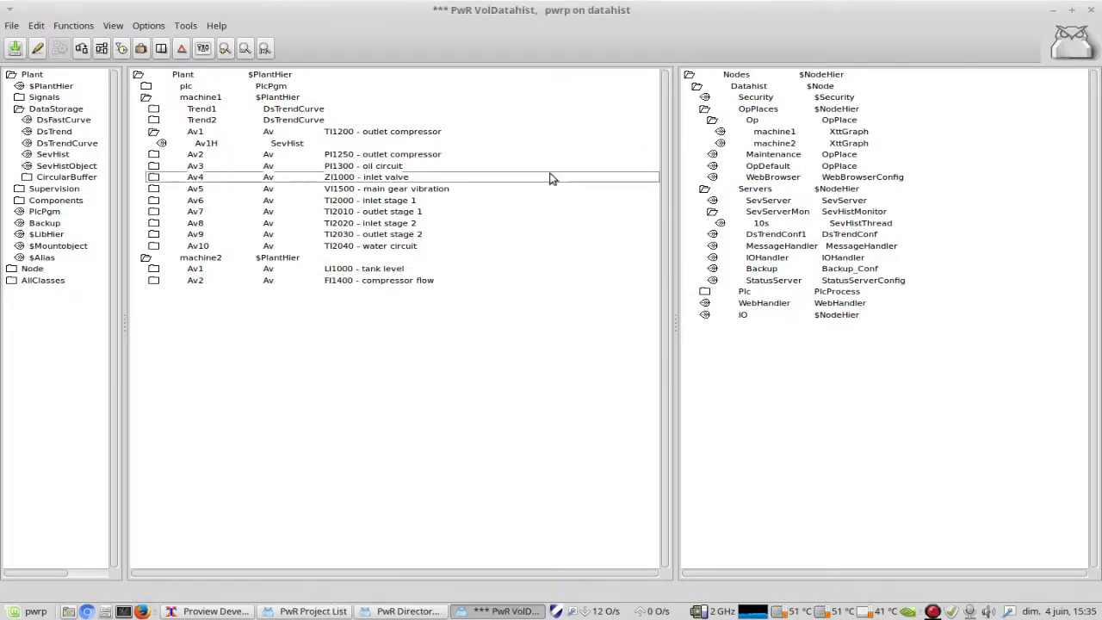
Step: Expand Av2 to Av6 under machine1 and Av1 and Av2 under machine2 to view their history and trend objects
left_click(154, 155)
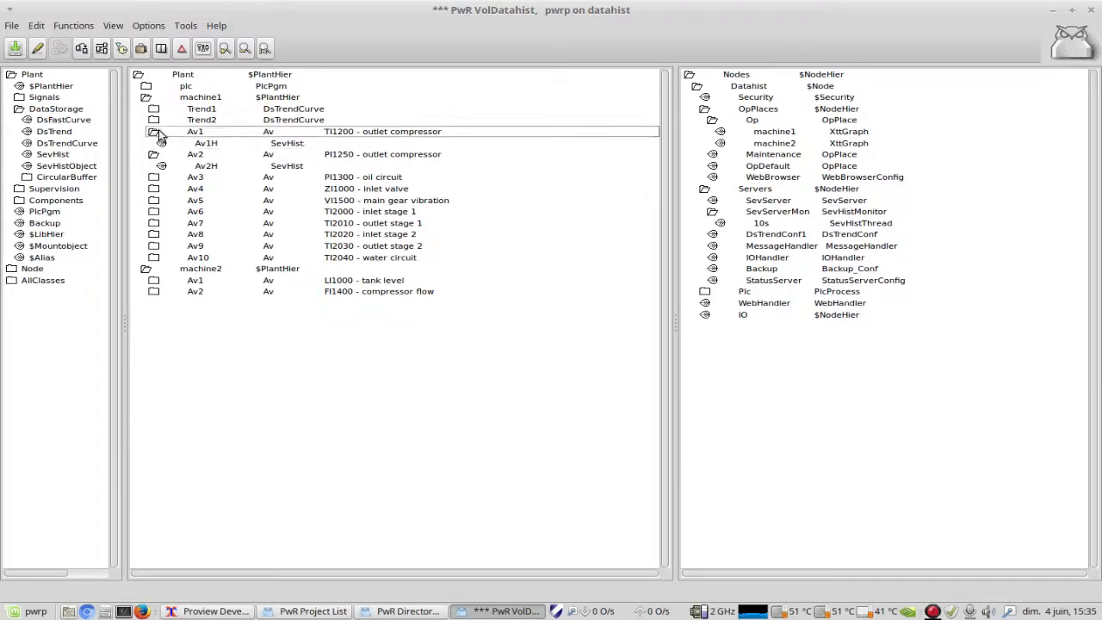
left_click(153, 178)
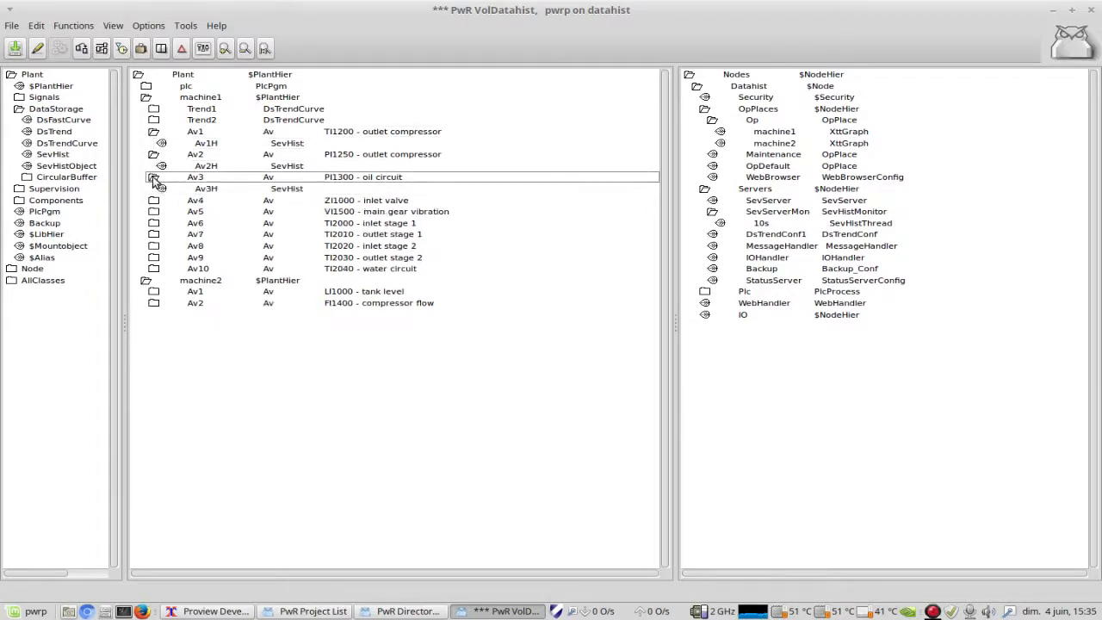
left_click(154, 201)
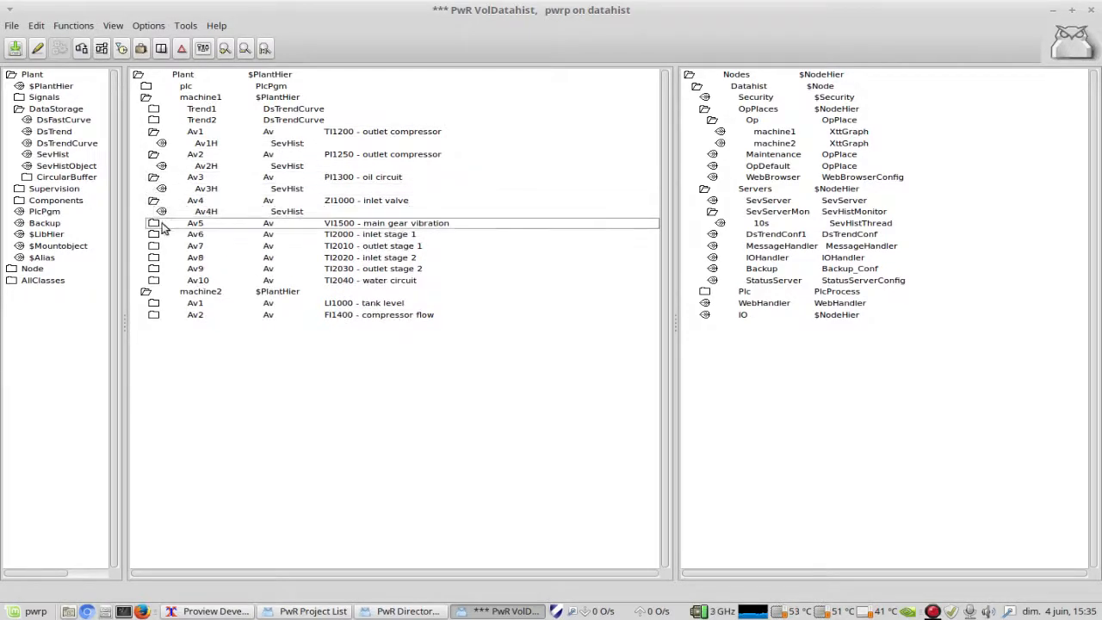
left_click(153, 223)
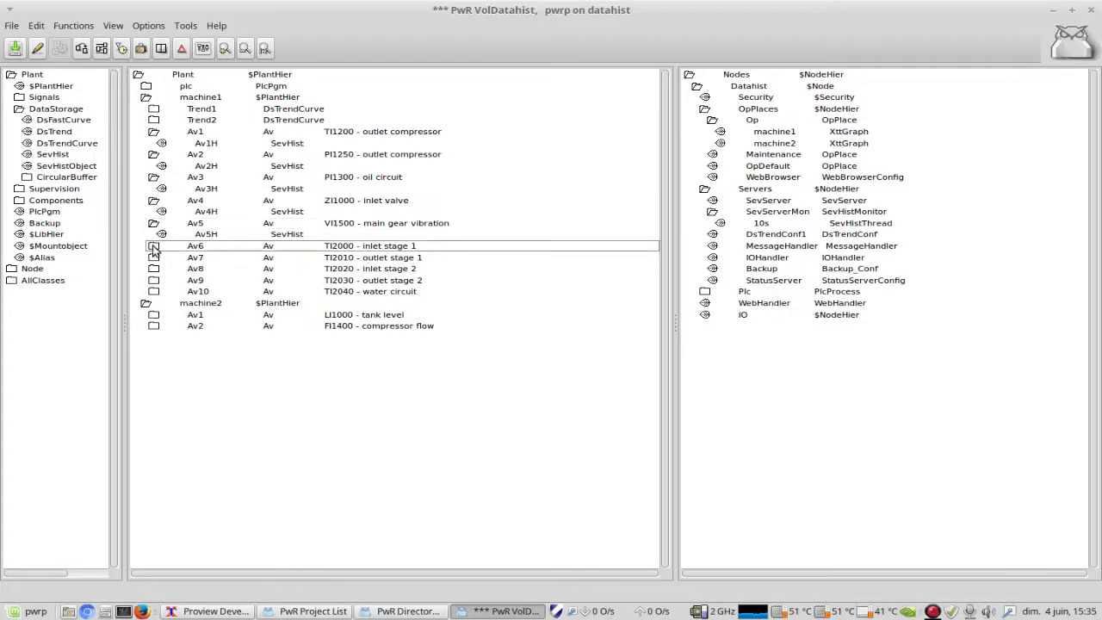
left_click(153, 247)
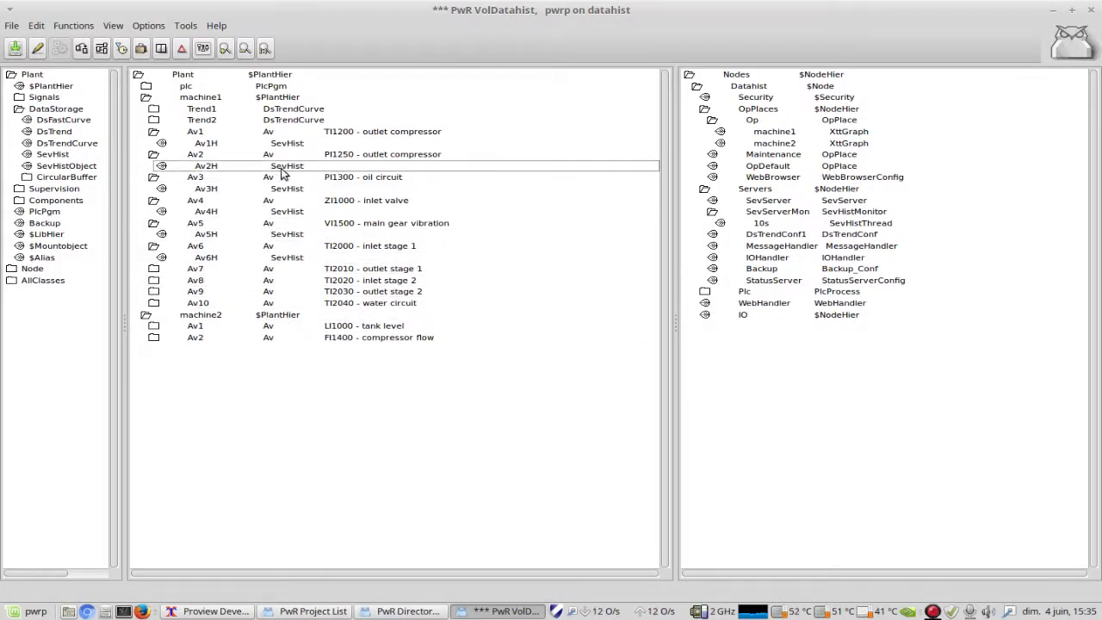
left_click(152, 327)
left_click(154, 360)
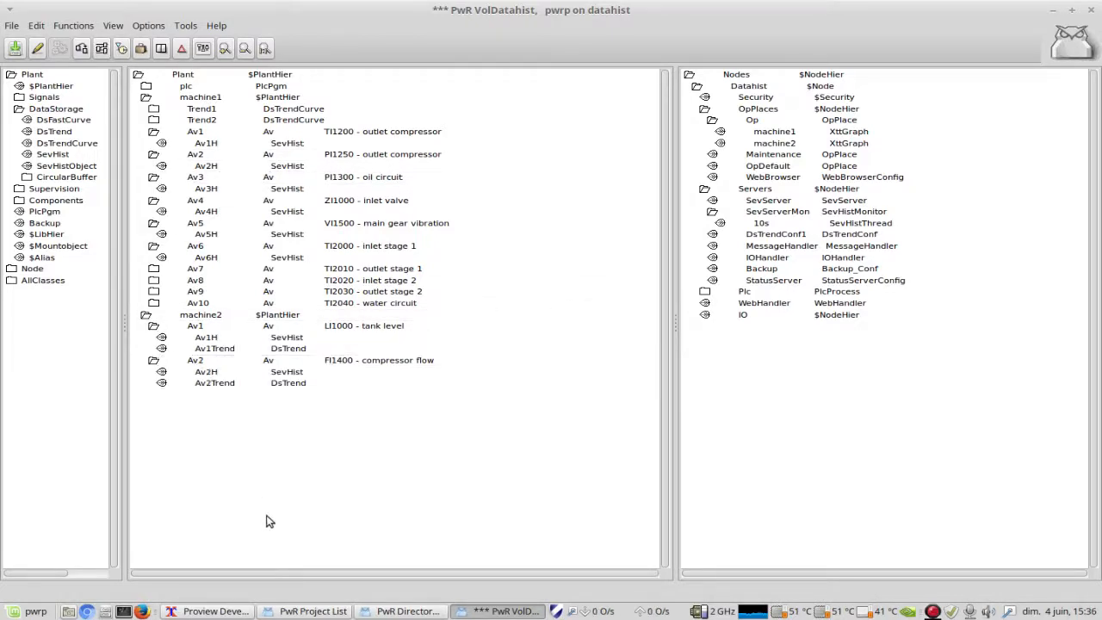
Step: Collapse Av1 to Av6 under machine1
left_click(153, 155)
left_click(154, 166)
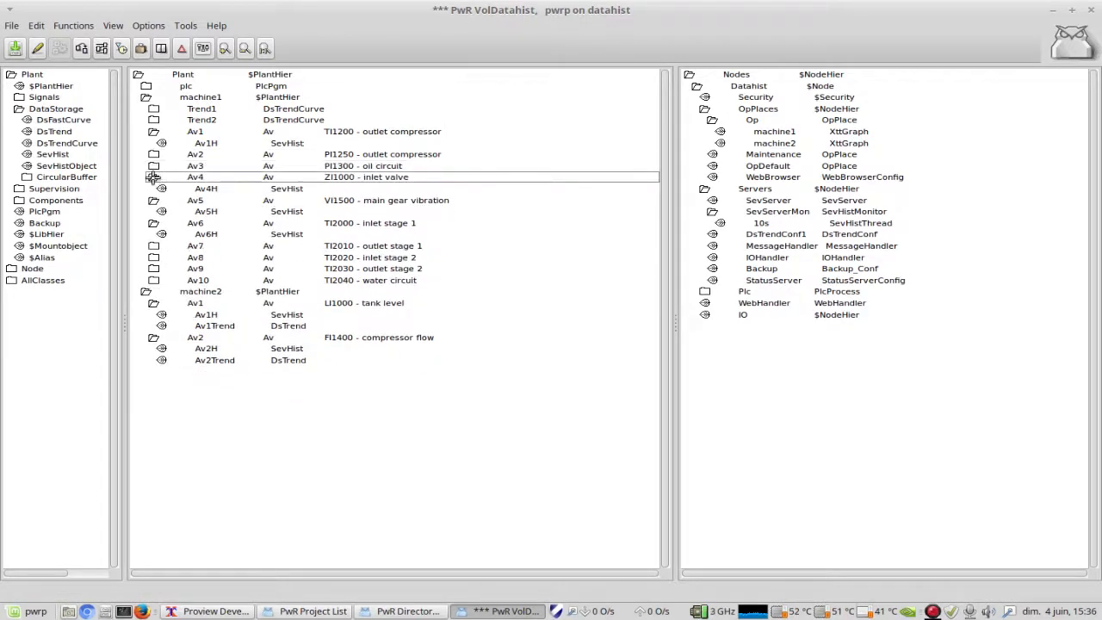
left_click(152, 177)
left_click(153, 189)
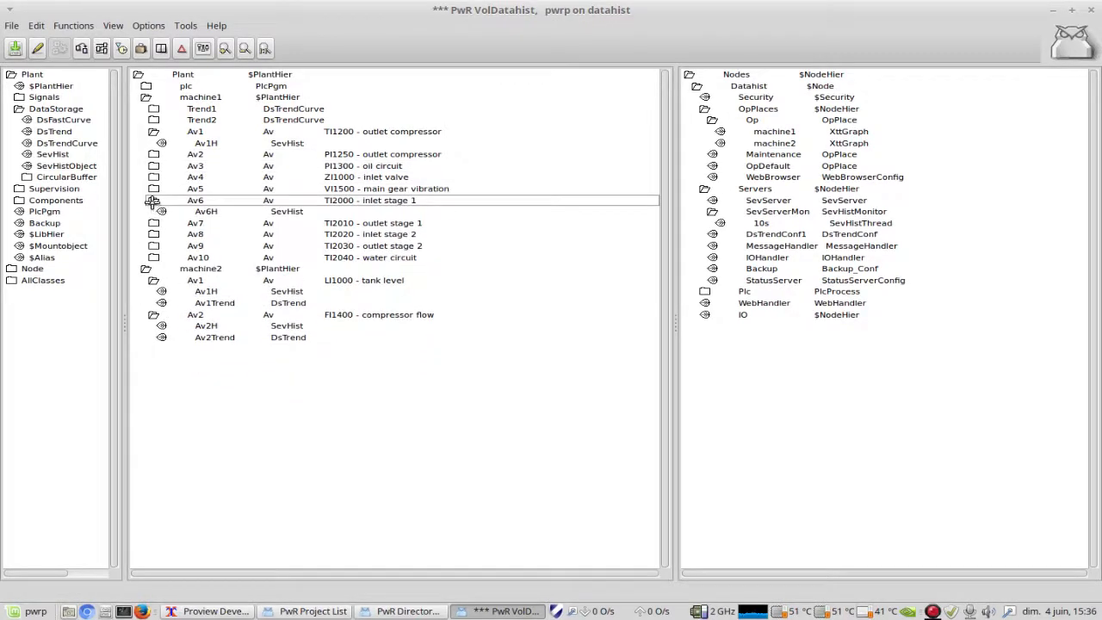
left_click(152, 201)
left_click(153, 132)
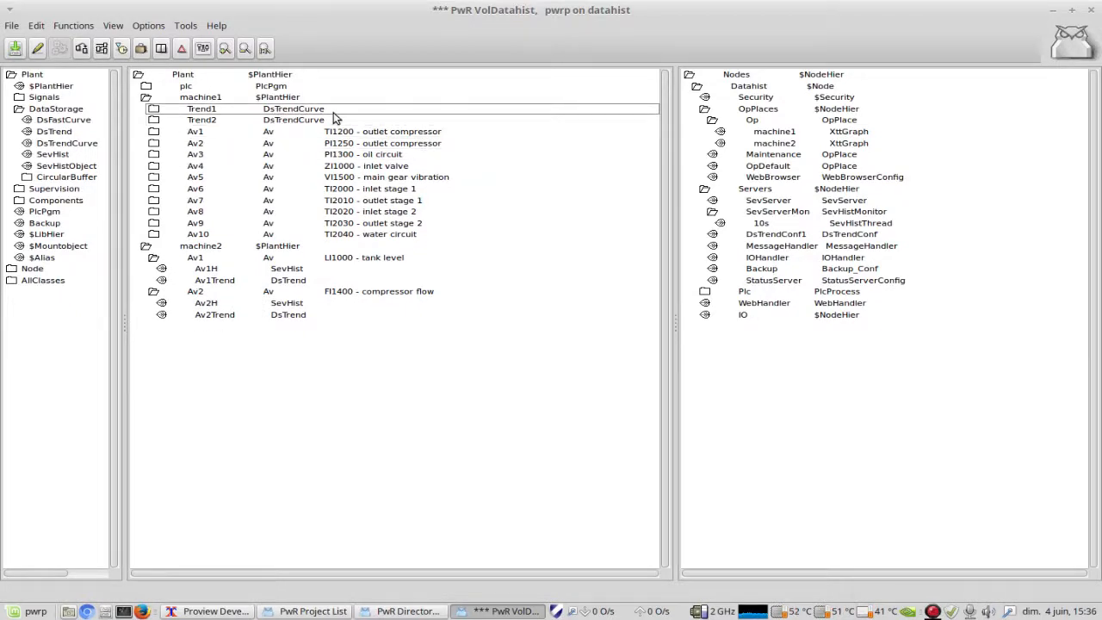
Step: Expand machine1's Trend1 DsTrendCurve object and open its attributes in a taller window beside the tree
left_click(152, 110)
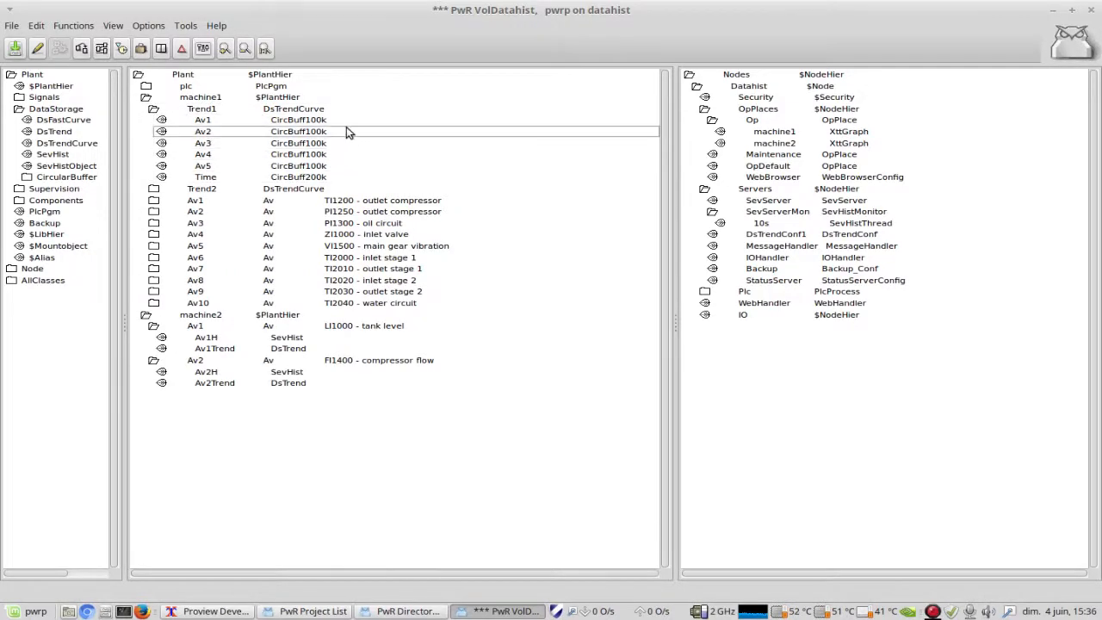
right_click(314, 108)
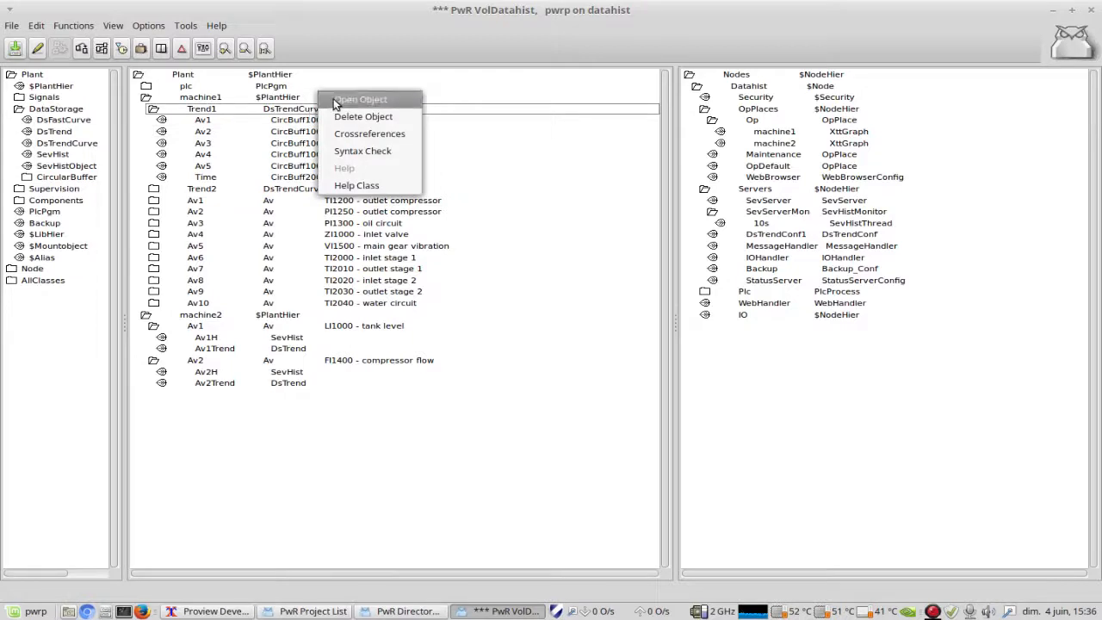
left_click(335, 102)
left_click_drag(443, 105, 561, 50)
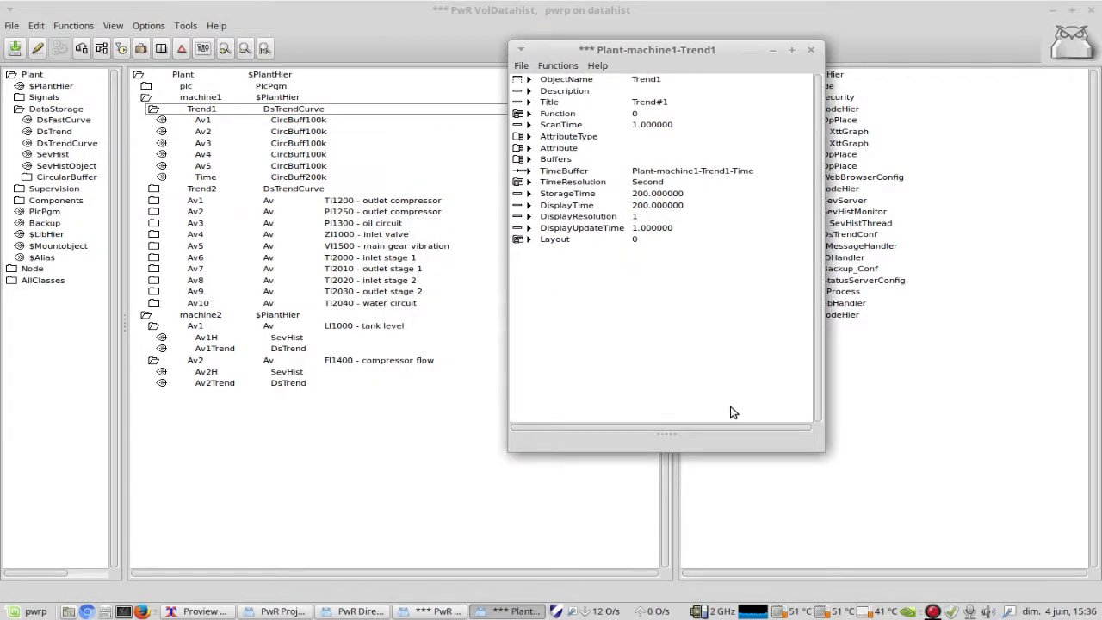
left_click_drag(687, 445, 672, 581)
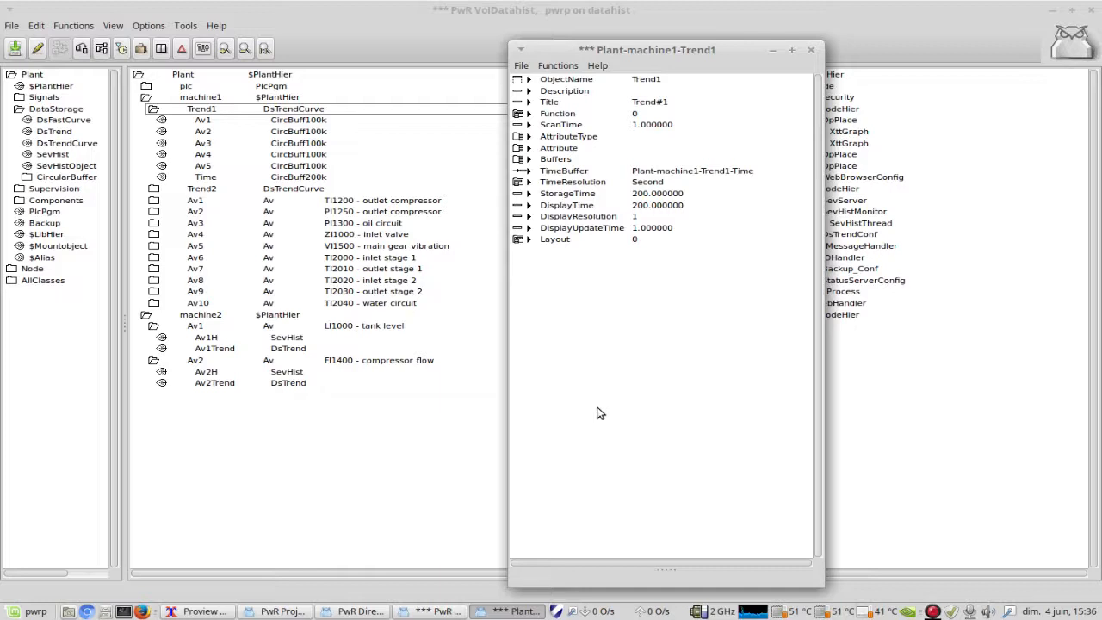
Step: Examine Trend1's Attribute and Buffers entries, collapse both lists, and expand the TimeResolution options
left_click(520, 148)
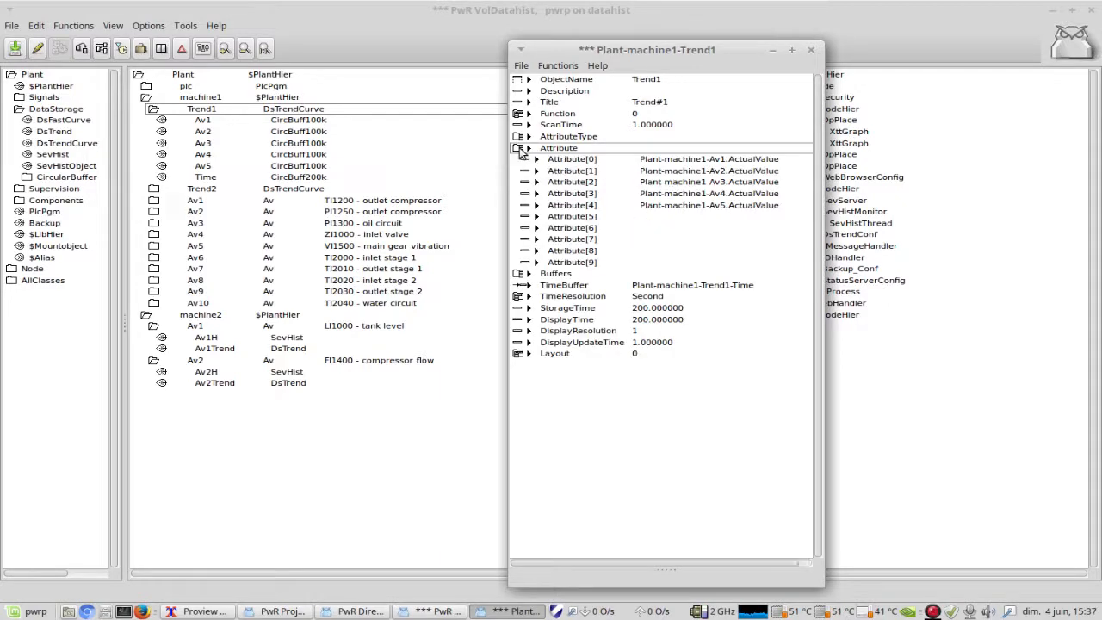
left_click(519, 274)
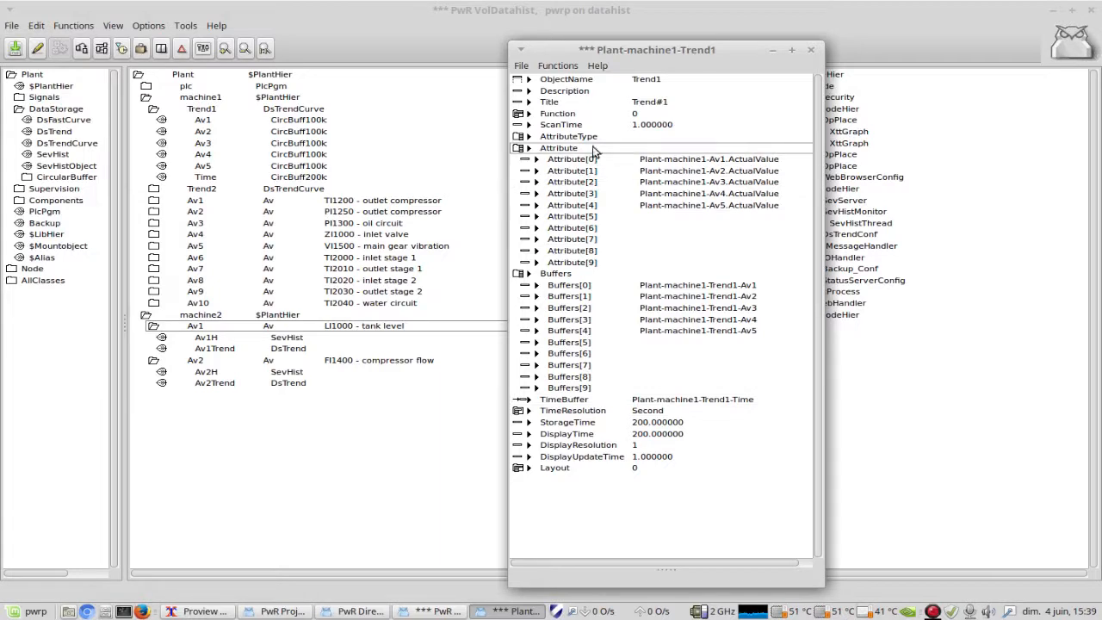
left_click(516, 148)
left_click(518, 160)
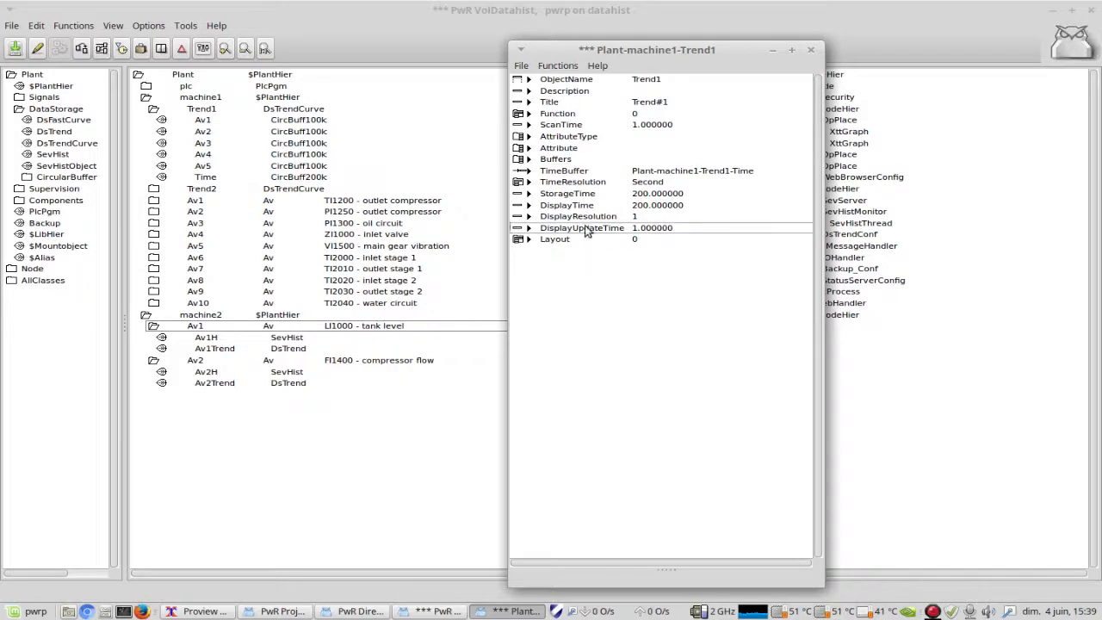
left_click(519, 183)
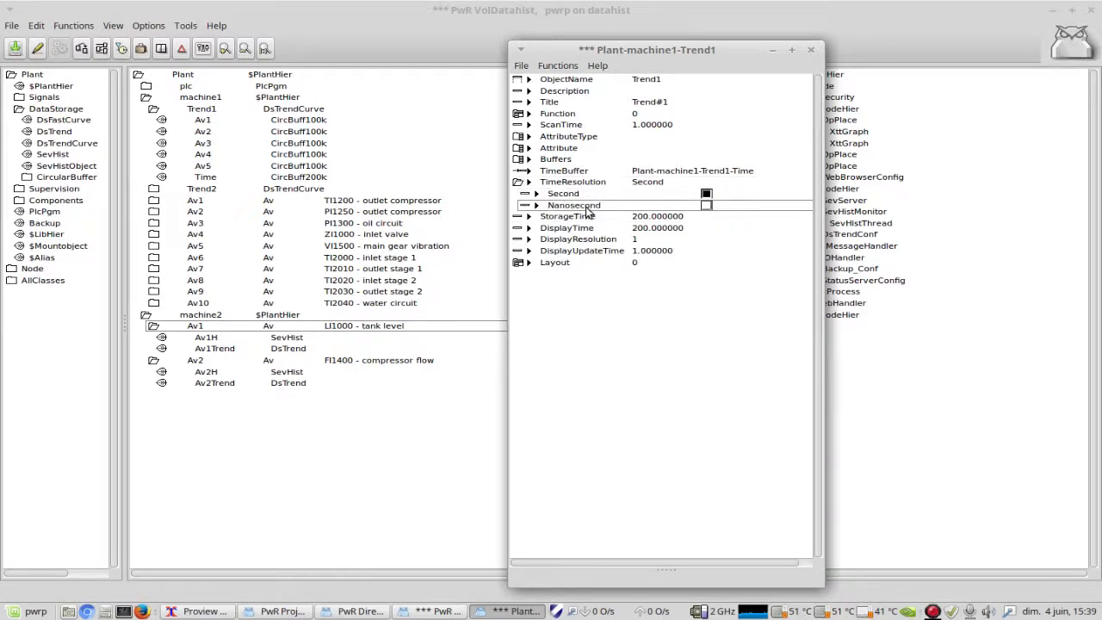
Step: Review Trend1's Second and Nanosecond time resolution options, collapse them, and close its attributes window
left_click(701, 198)
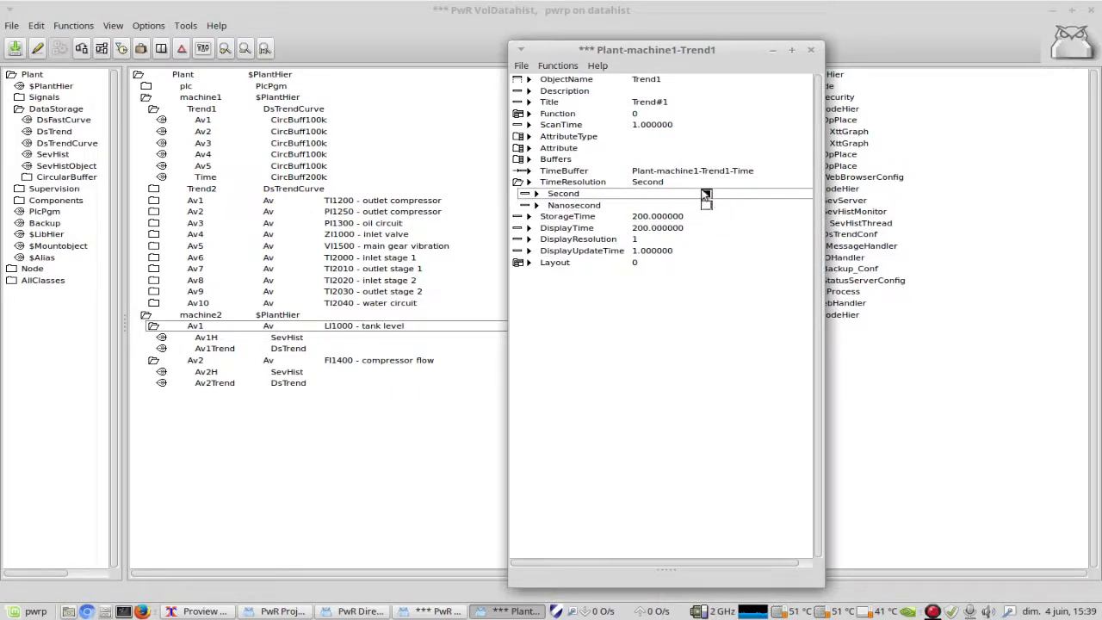
left_click(591, 218)
left_click(536, 198)
left_click(524, 186)
left_click(518, 182)
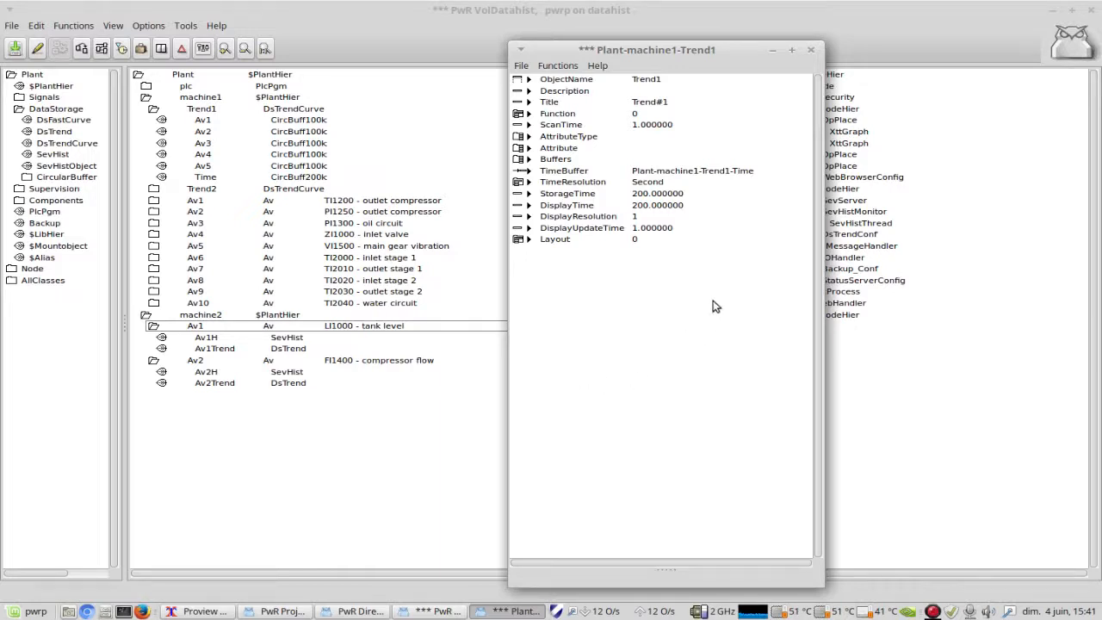
left_click(811, 51)
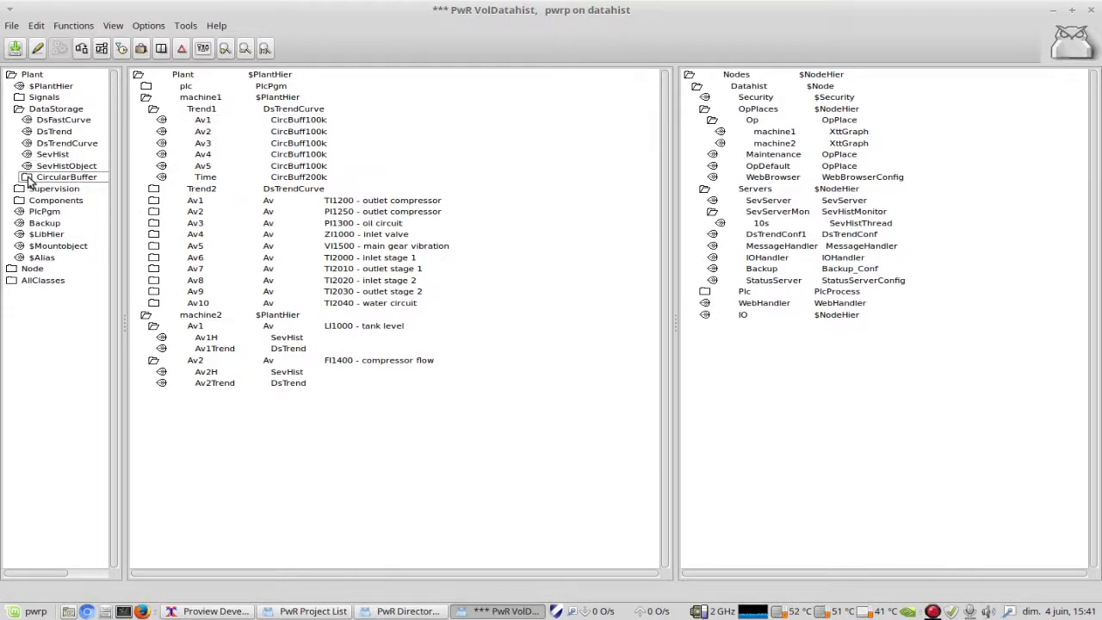
Step: Expand the CircularBuffer class folder, collapse machine1's Trend1, and expand Trend2 to view its buffer objects
left_click(27, 179)
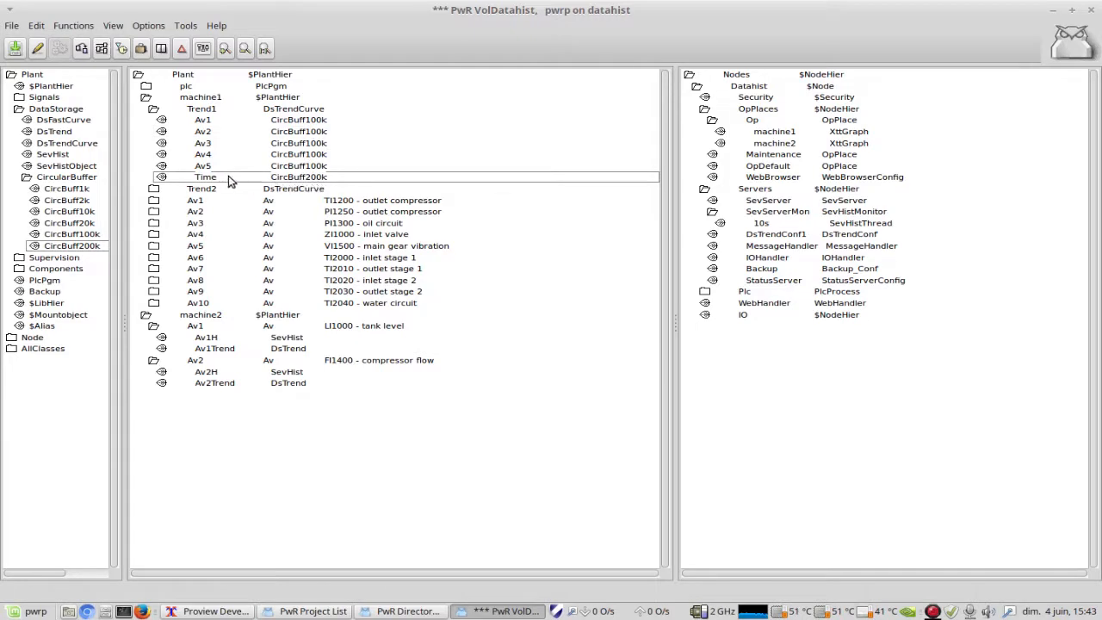
left_click(153, 111)
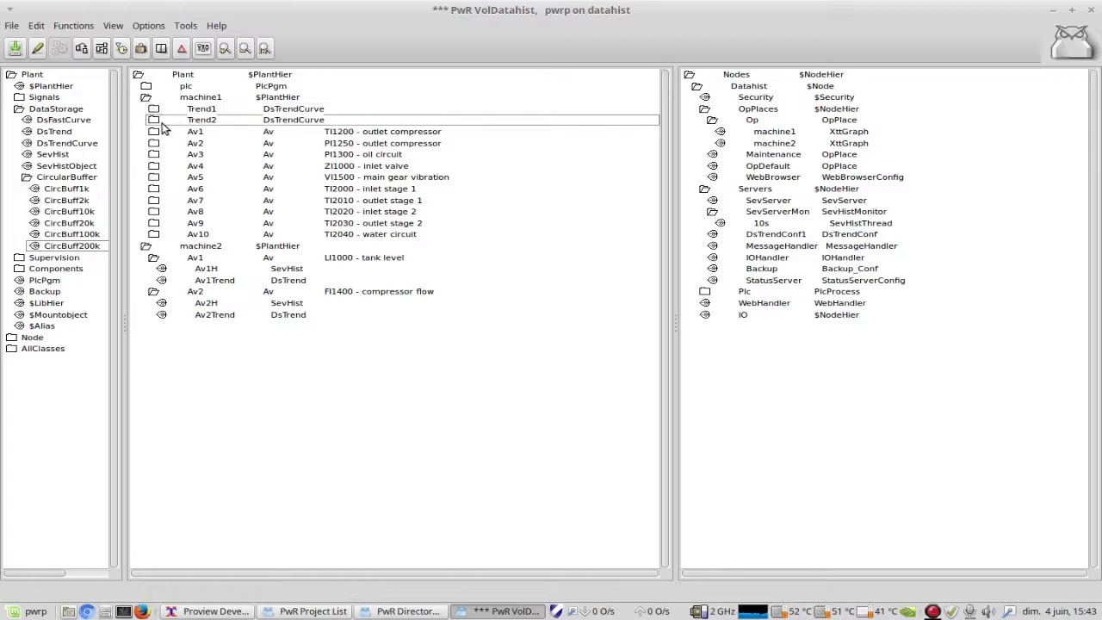
left_click(155, 121)
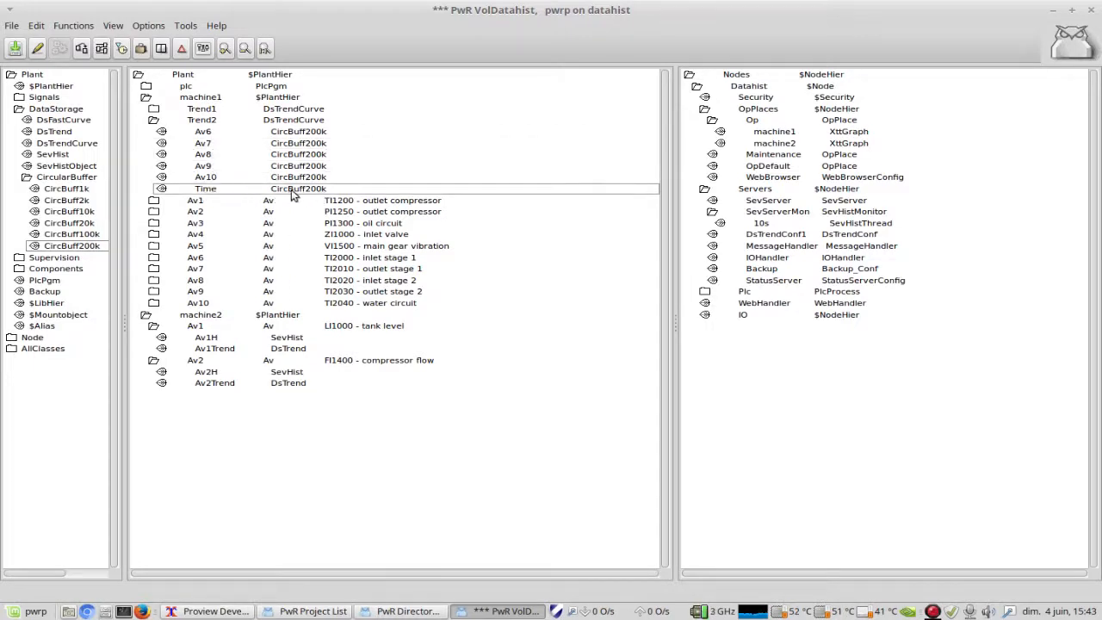
Step: Open Trend2's attributes, examine its Attribute and Buffers entries, and close the window
right_click(286, 123)
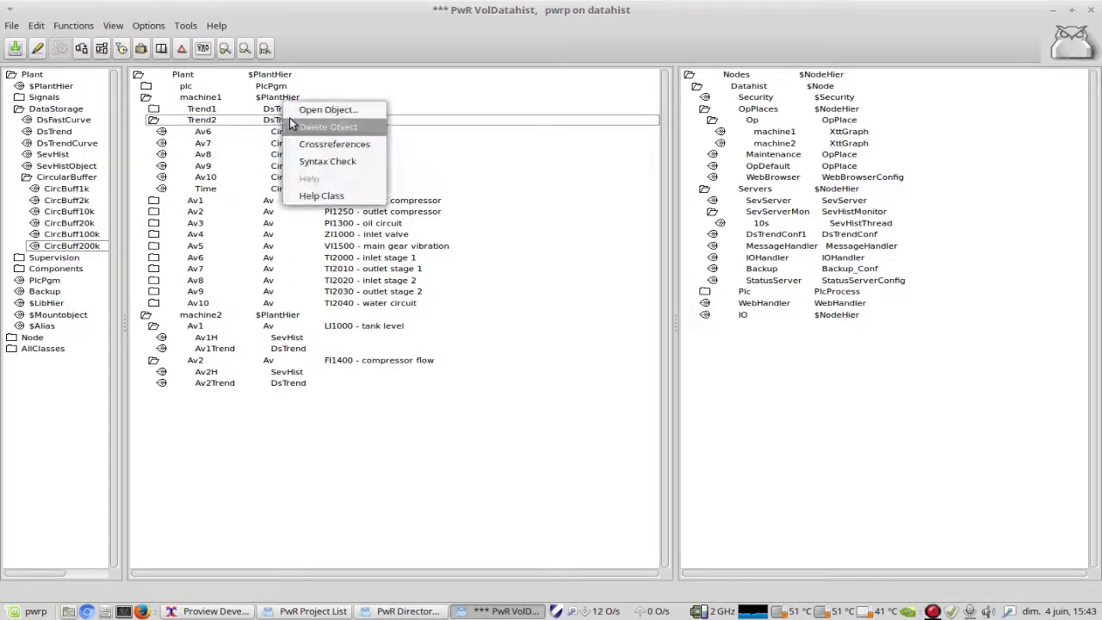
left_click(318, 109)
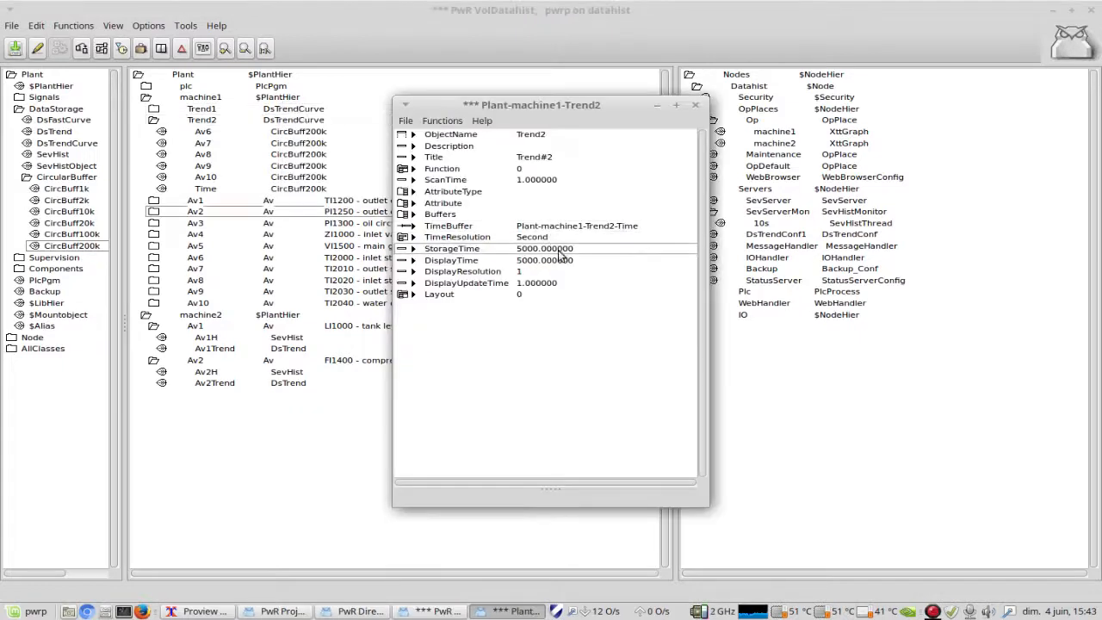
left_click(413, 202)
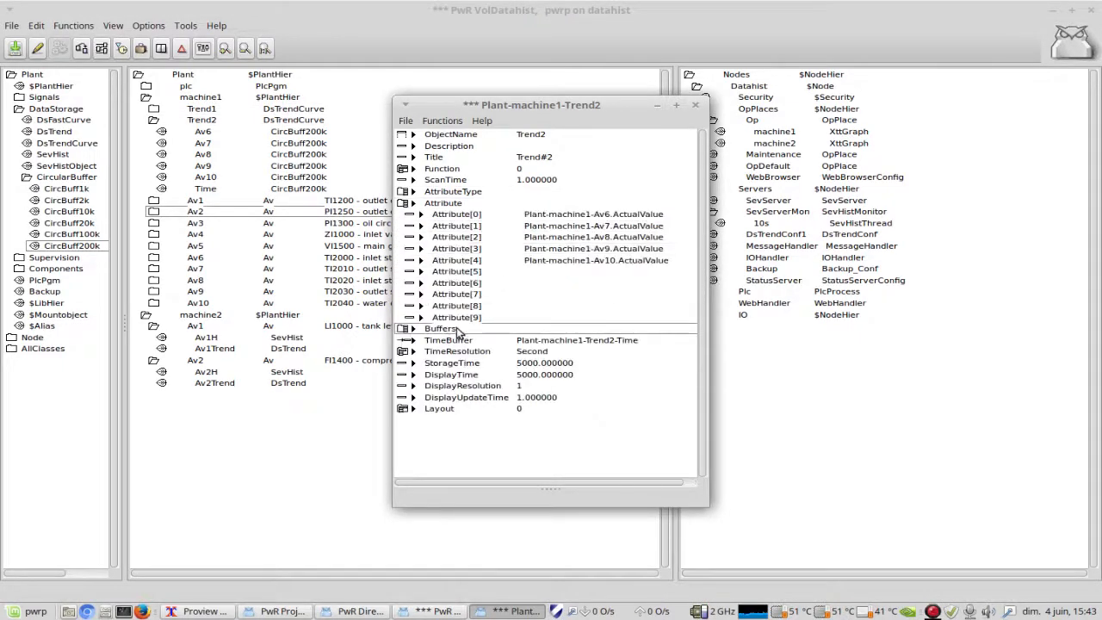
left_click(413, 328)
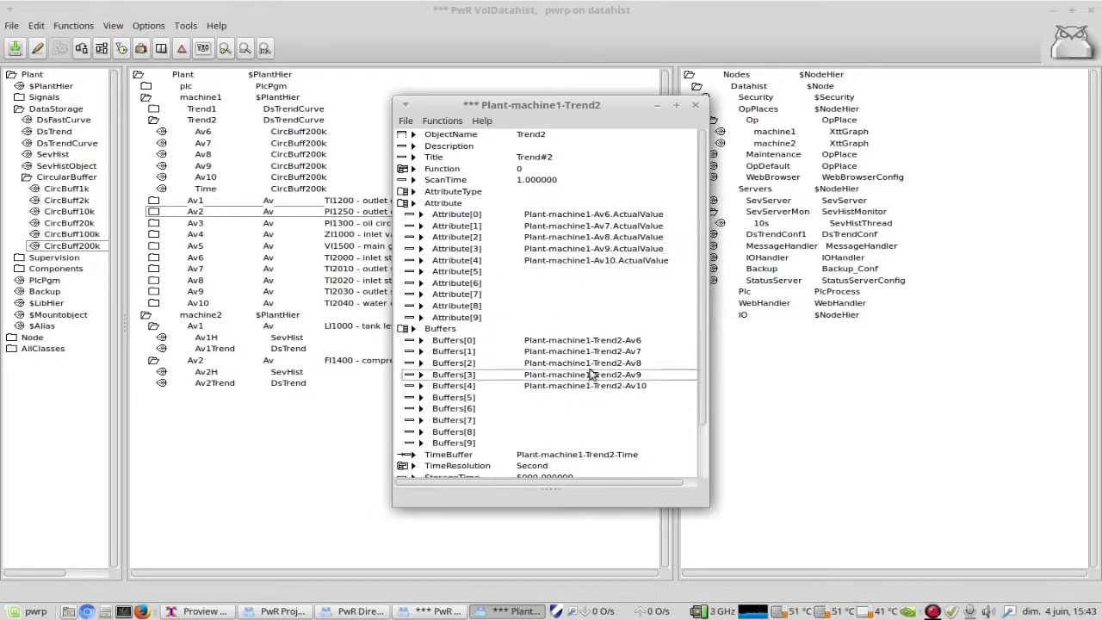
left_click(410, 203)
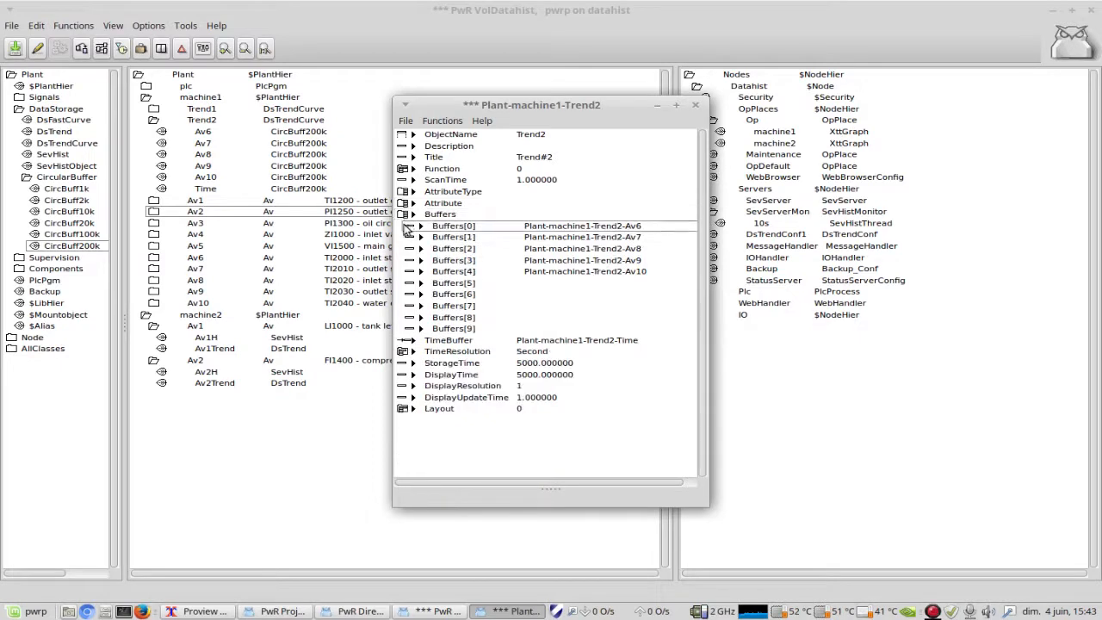
left_click(411, 214)
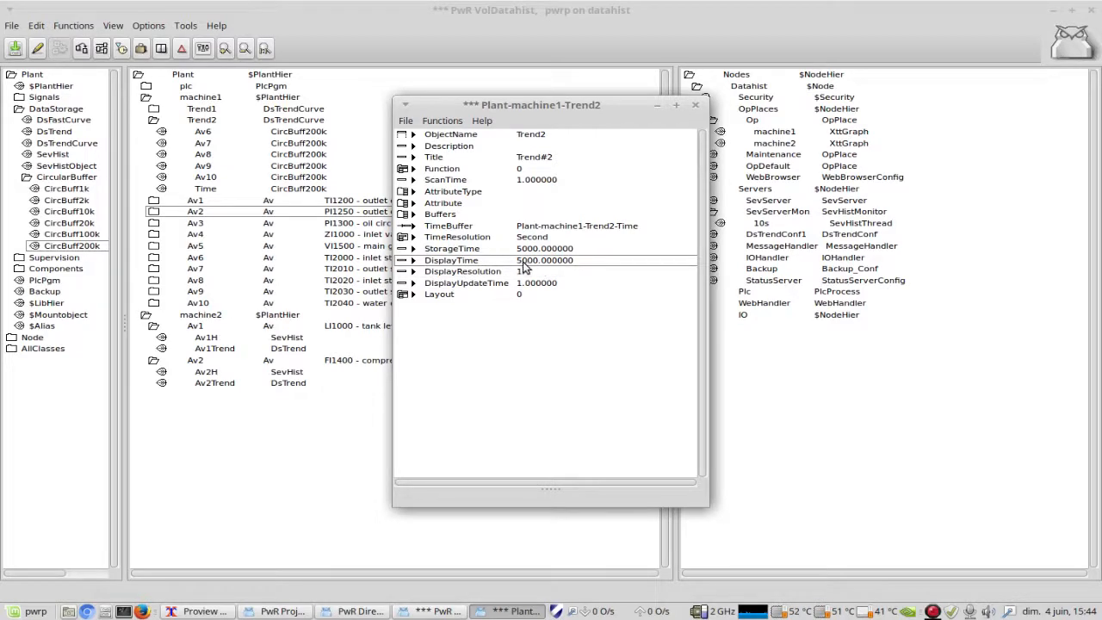
left_click(696, 105)
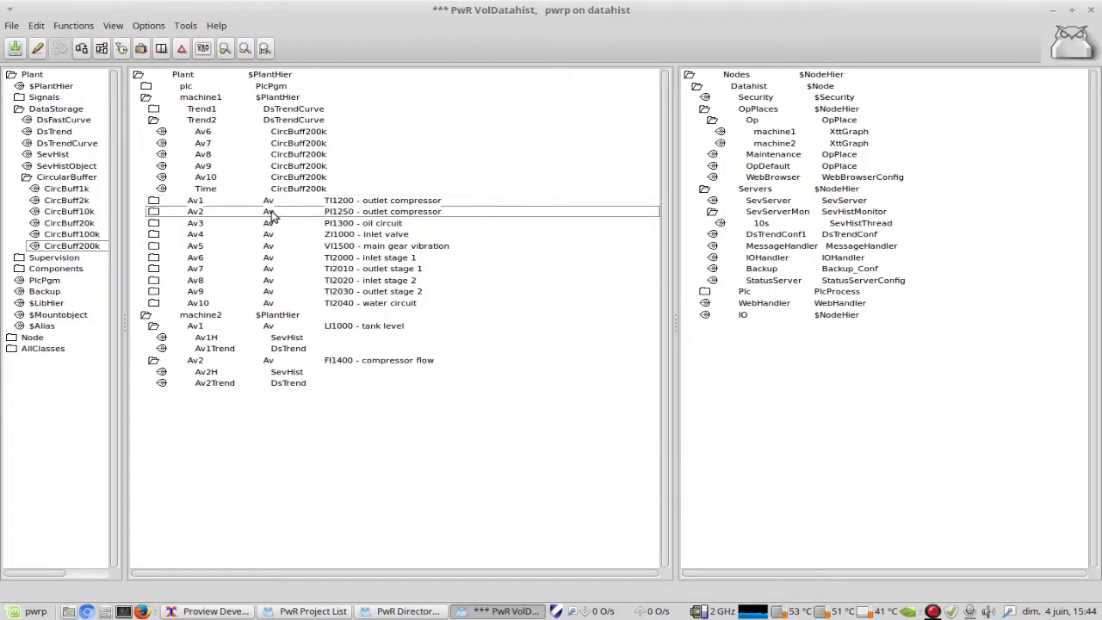
Step: Collapse Trend2 and examine the attributes of the Av1Trend DsTrend object under machine2's Av1, closing the window when done
left_click(153, 122)
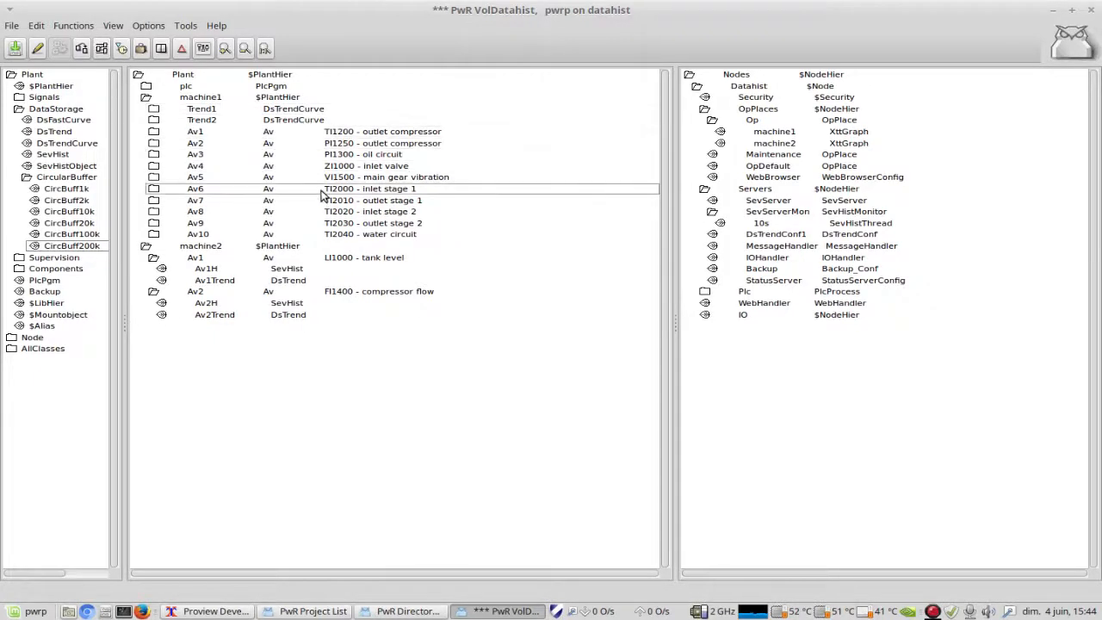
left_click(287, 284)
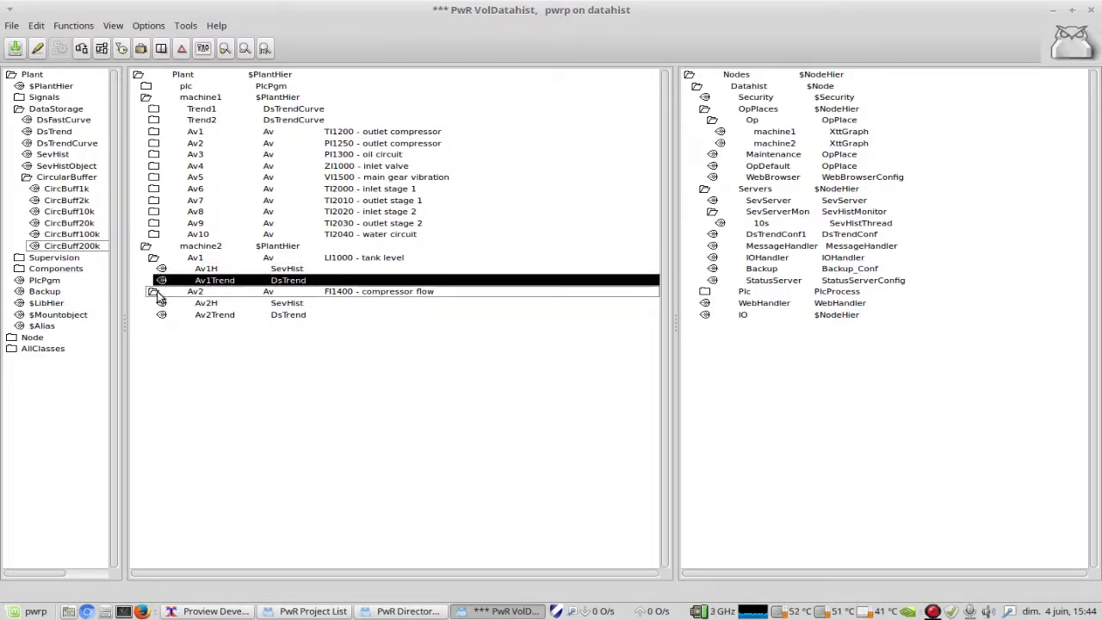
right_click(292, 284)
left_click(310, 270)
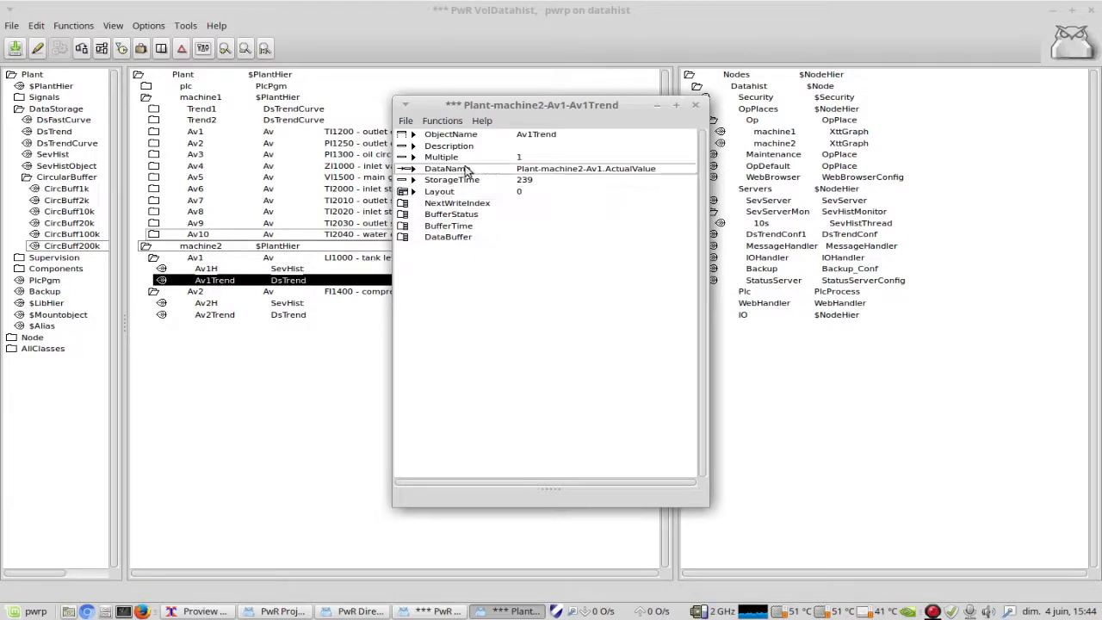
left_click_drag(504, 107, 420, 91)
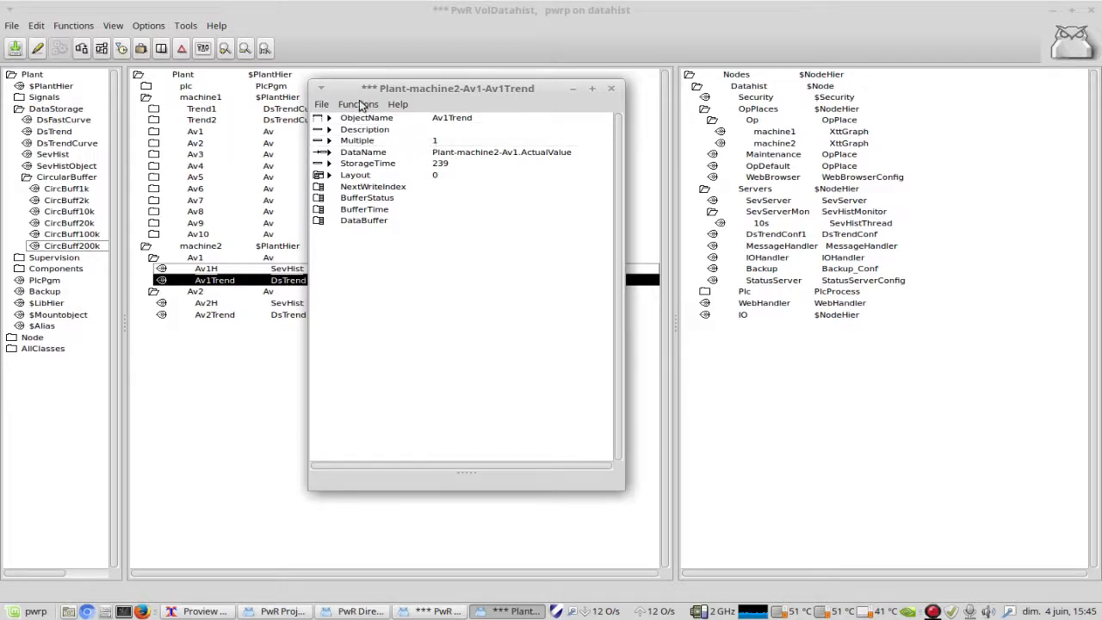
left_click_drag(346, 86, 504, 75)
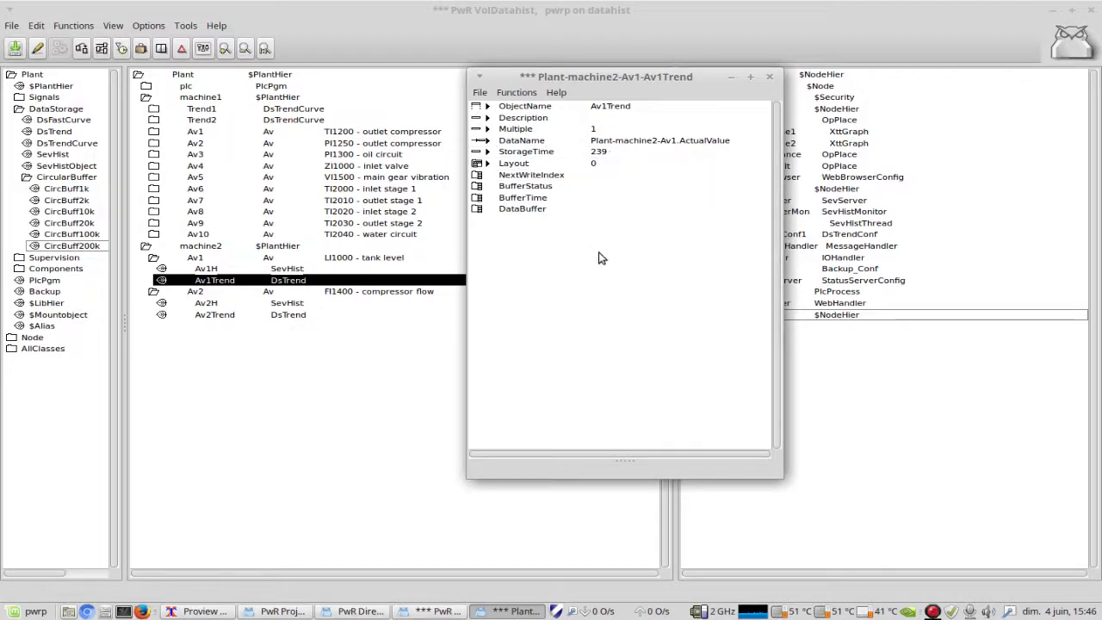
left_click(770, 77)
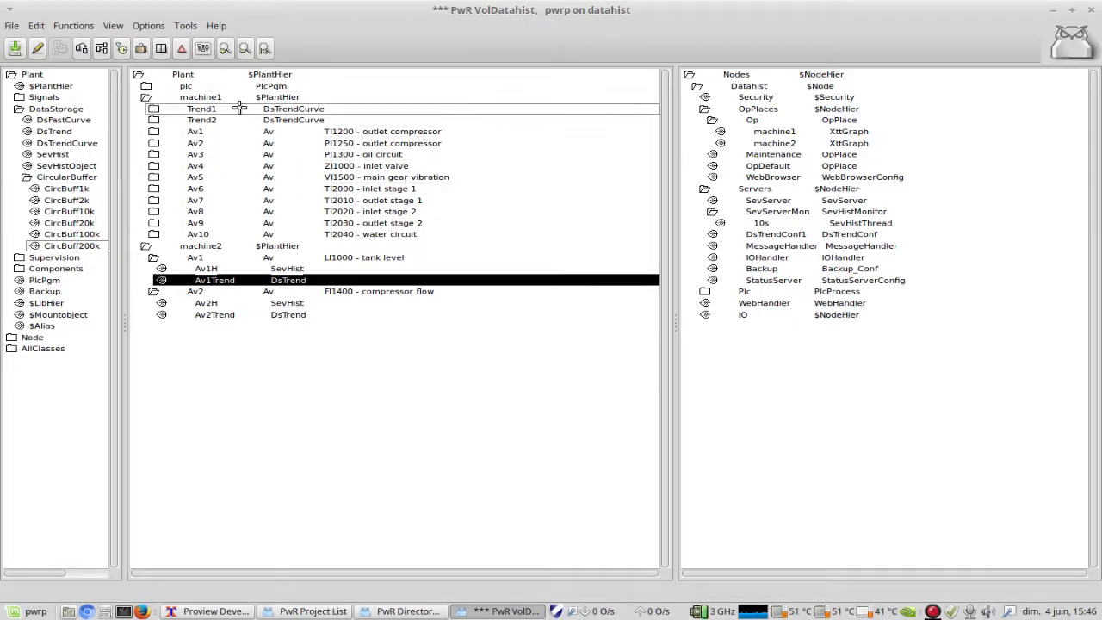
Step: Leave edit mode and open the operator place's machine1 graph in the Ge editor, placed beside the plant tree
left_click(37, 50)
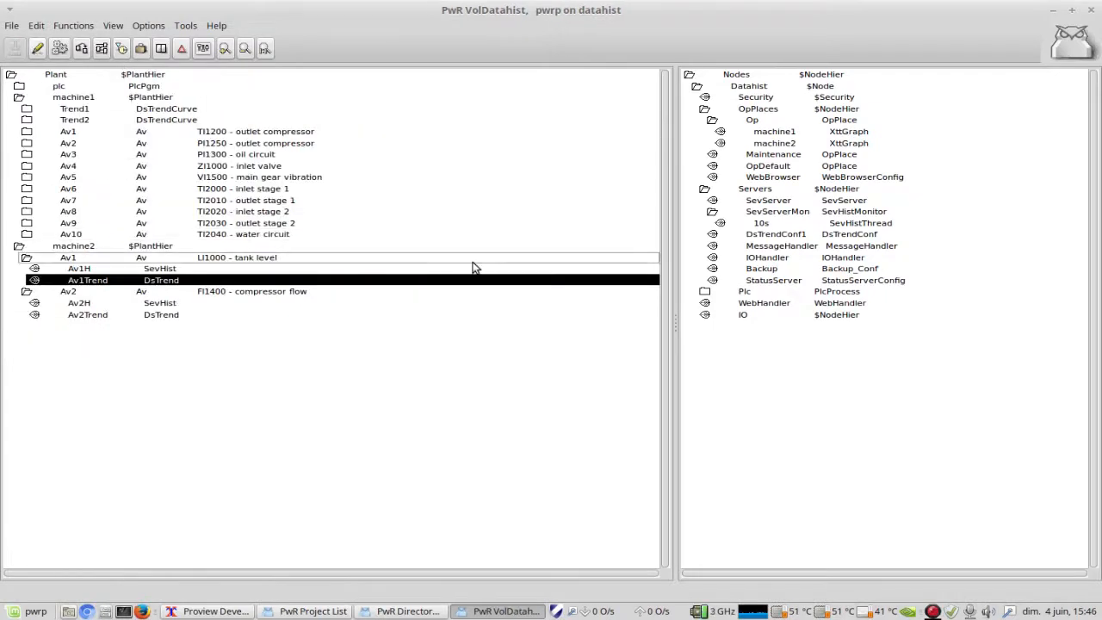
right_click(767, 135)
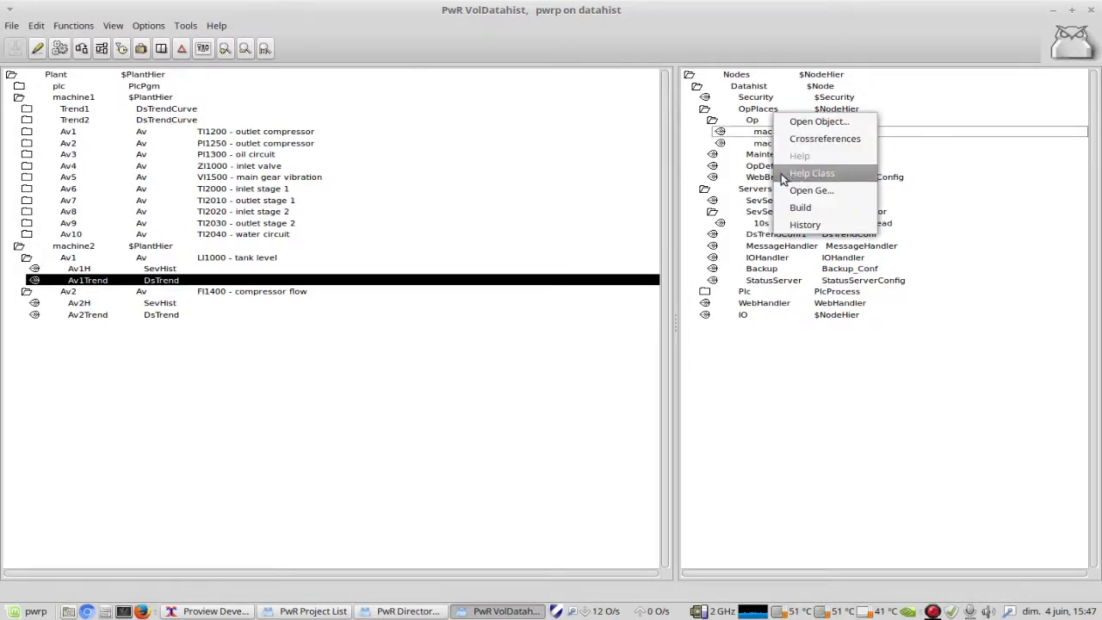
left_click(823, 191)
left_click_drag(453, 24, 647, 26)
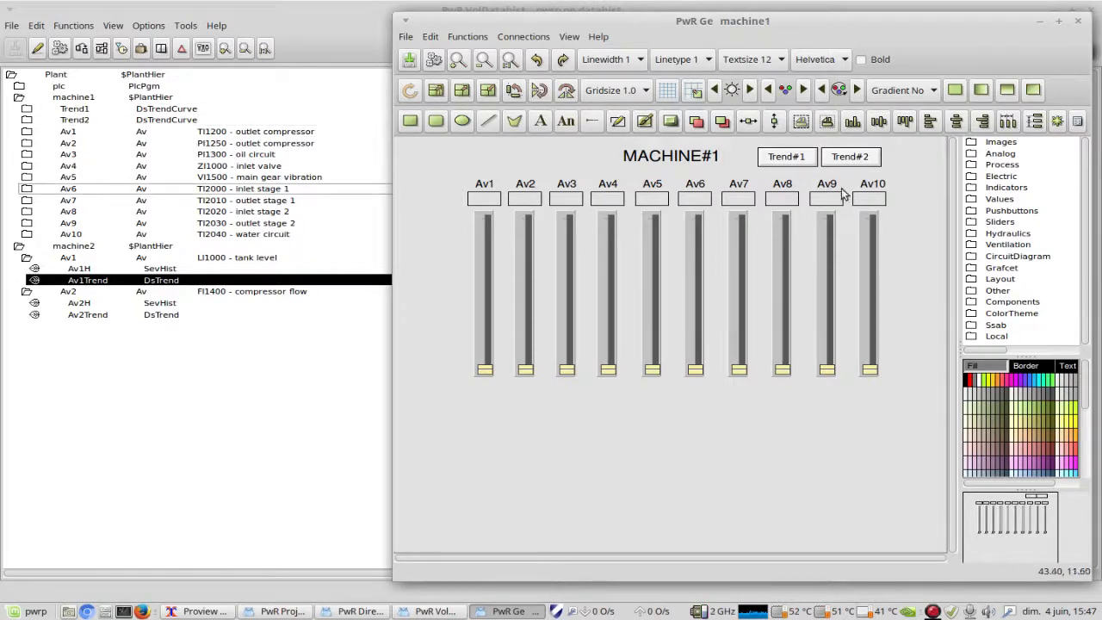
Step: Examine the Trend#1 button's command and Action options in a widened attributes window, and close it
double_click(785, 154)
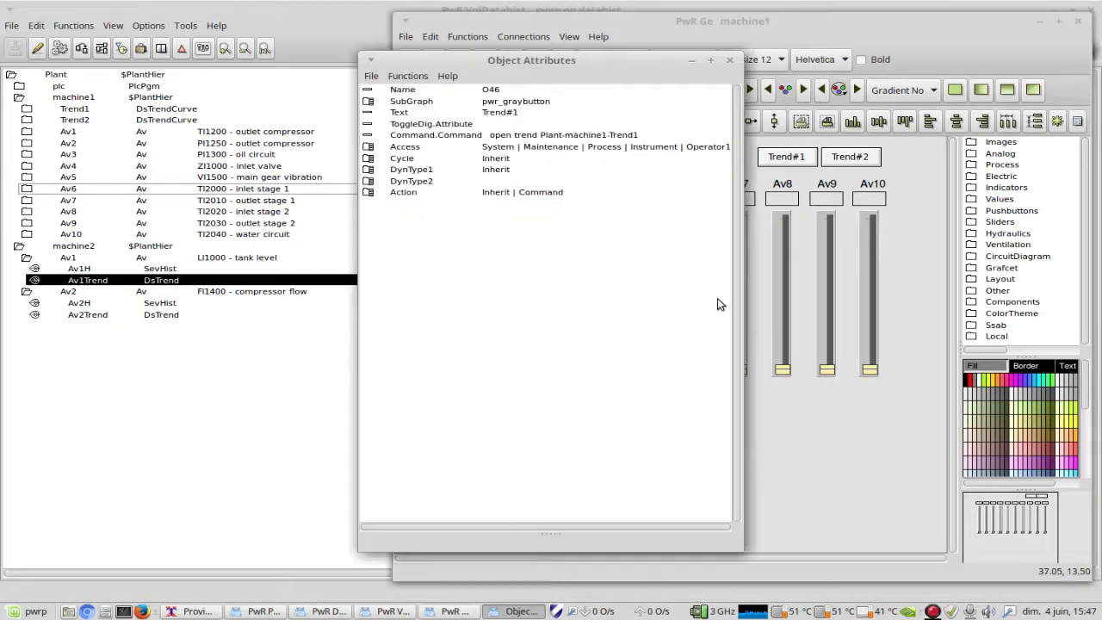
left_click_drag(734, 290, 839, 290)
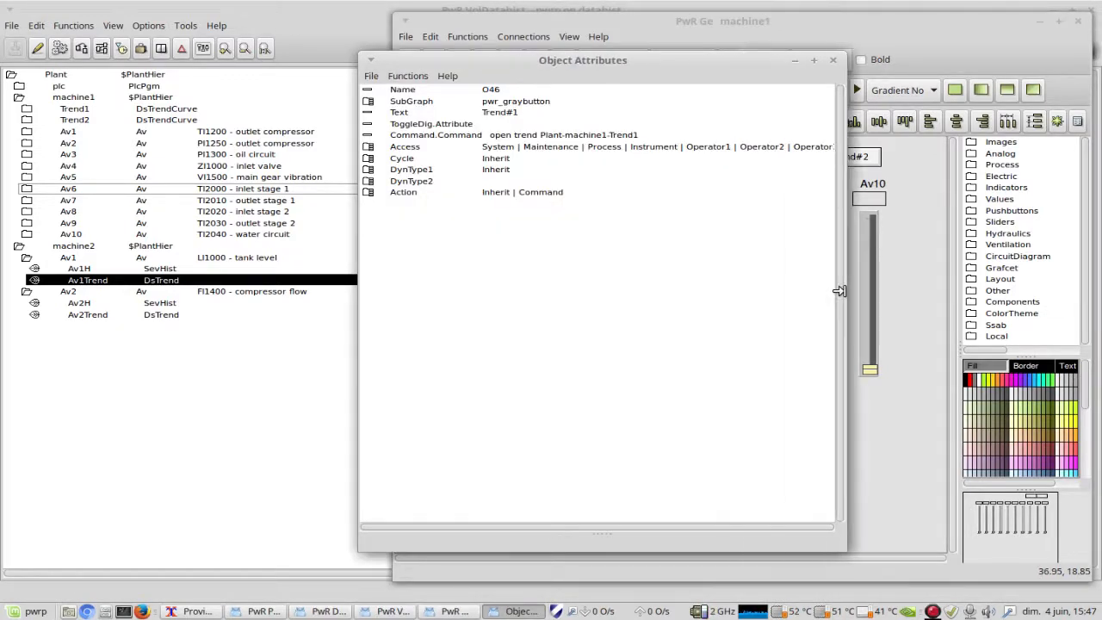
left_click(368, 192)
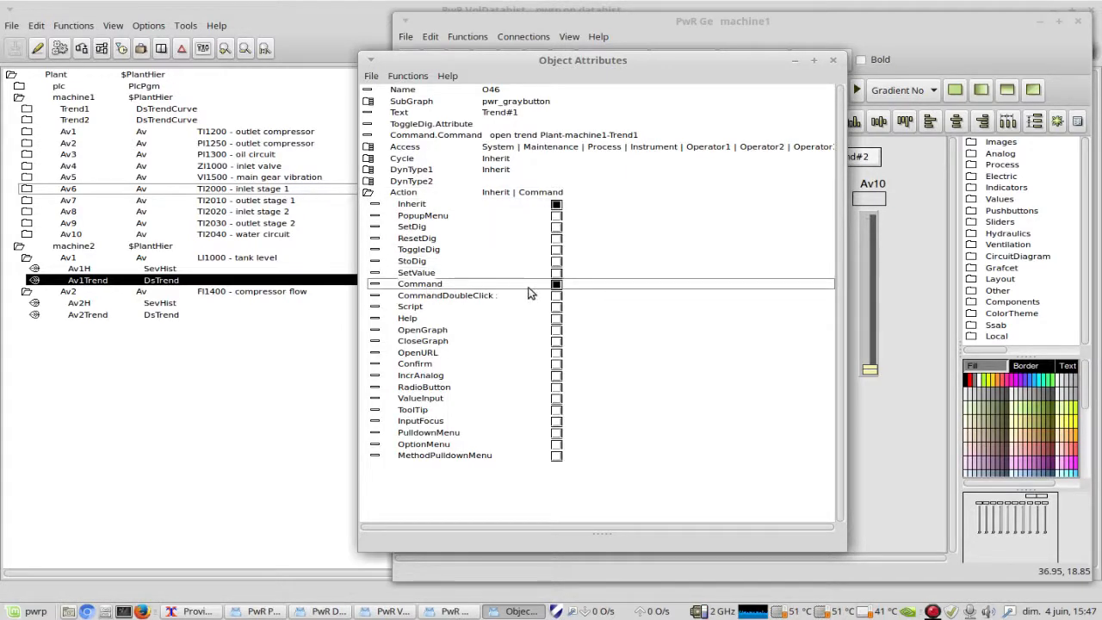
left_click(367, 192)
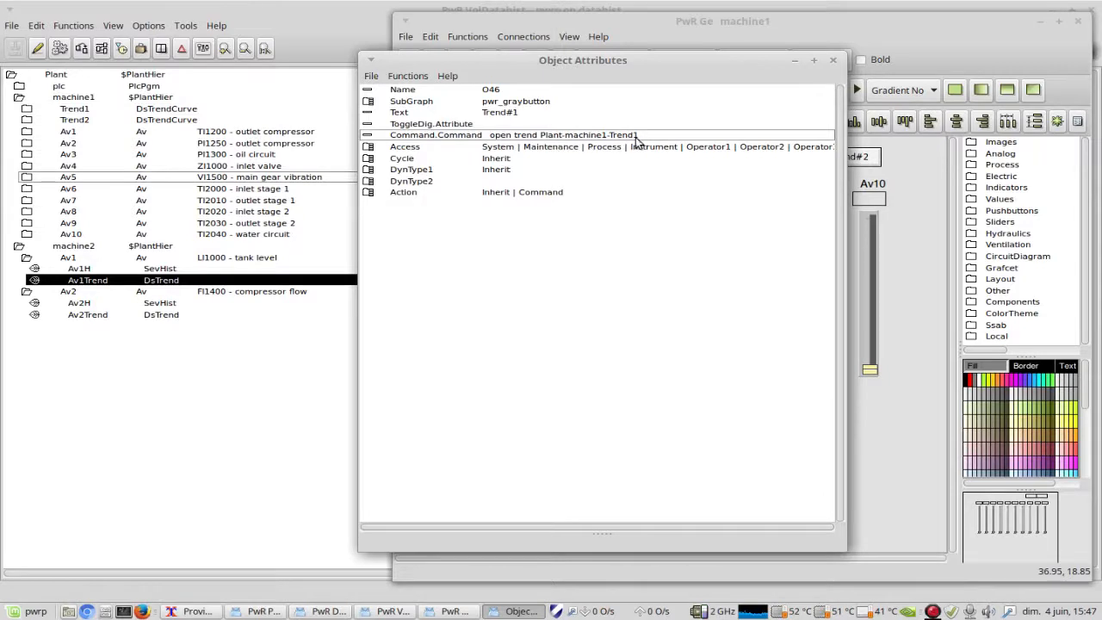
left_click(832, 60)
Step: Examine the command in the Trend#2 button's object attributes and close the window
double_click(848, 156)
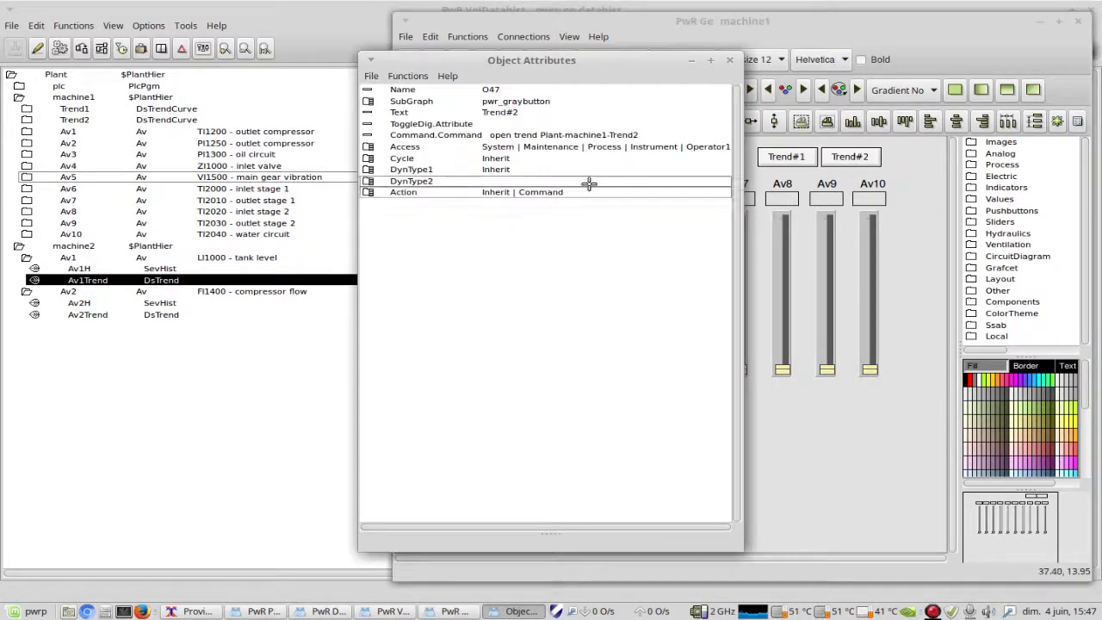
left_click(487, 136)
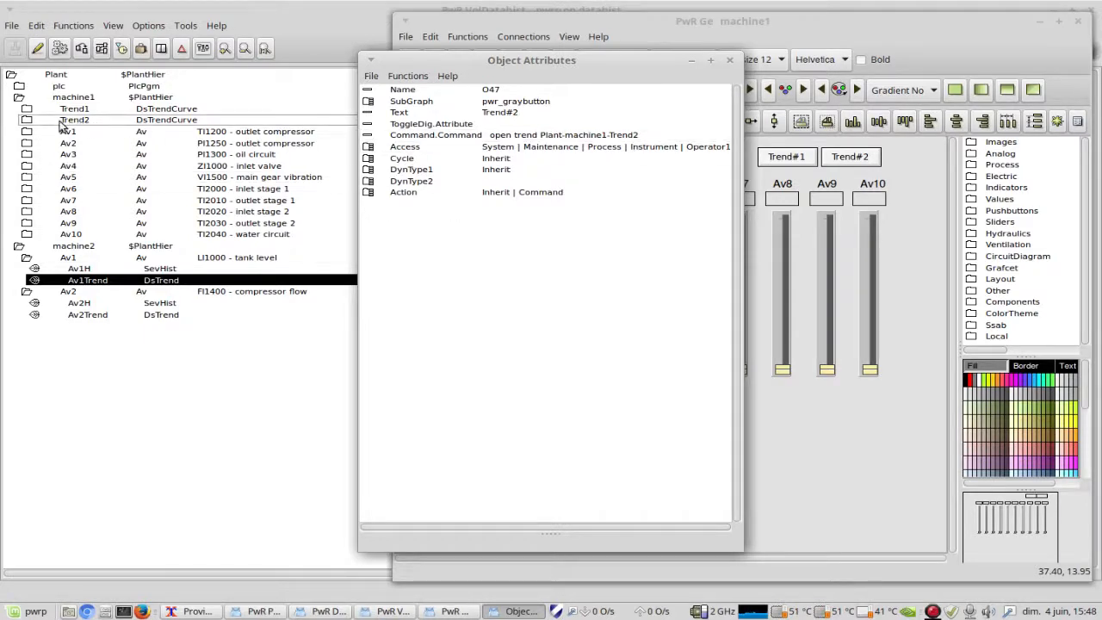
left_click(729, 62)
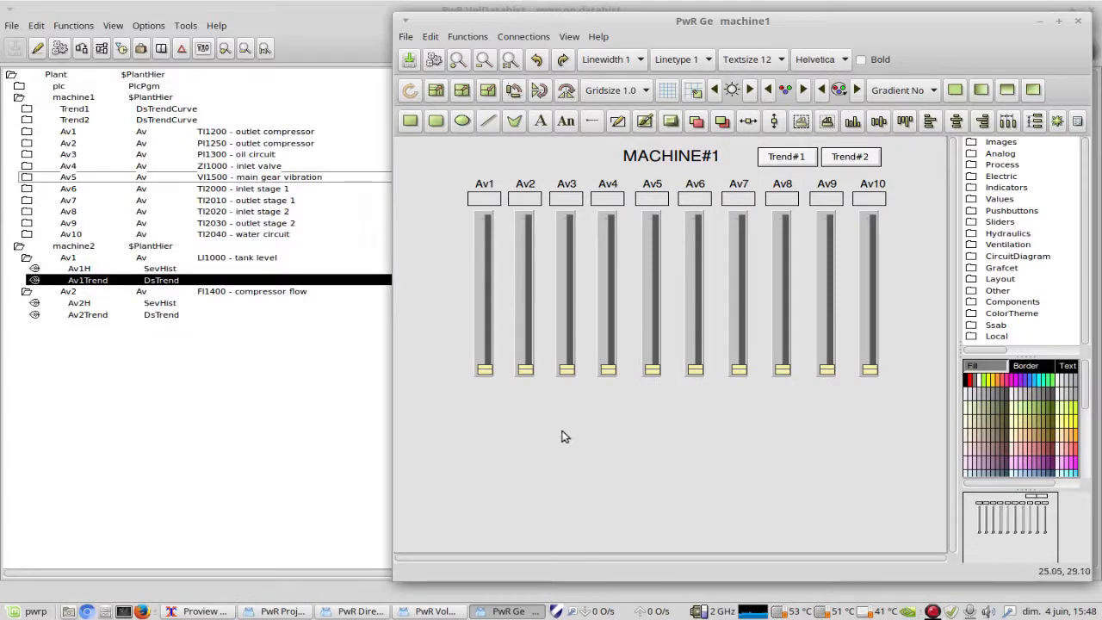
Step: Examine the Av1 value field's popup menu reference and Action options in its object attributes, and close the window
double_click(485, 202)
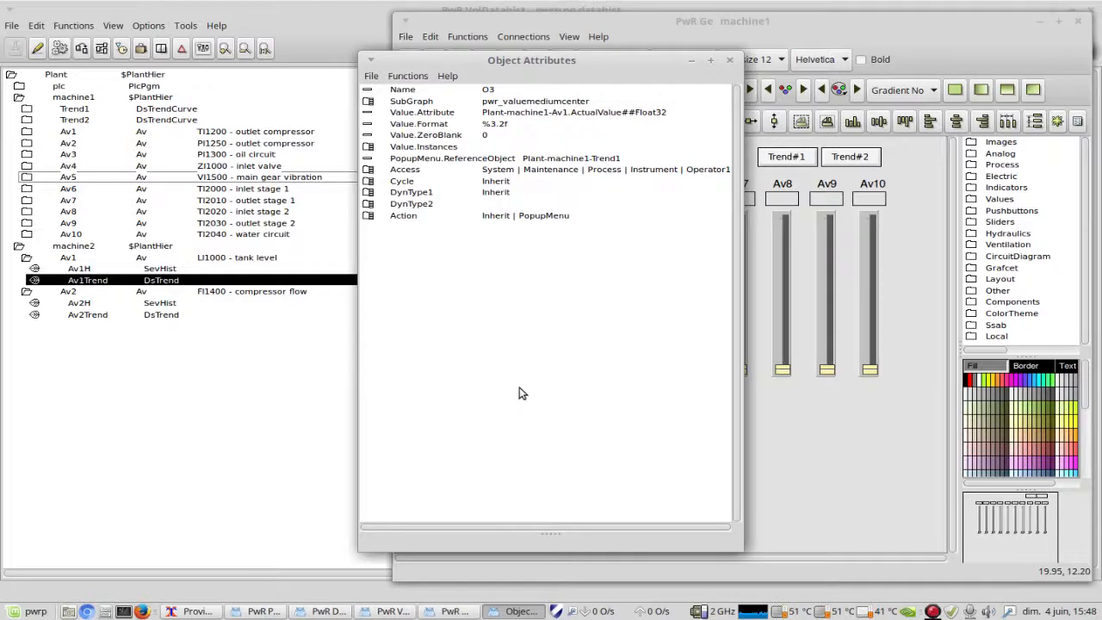
left_click_drag(415, 60, 688, 118)
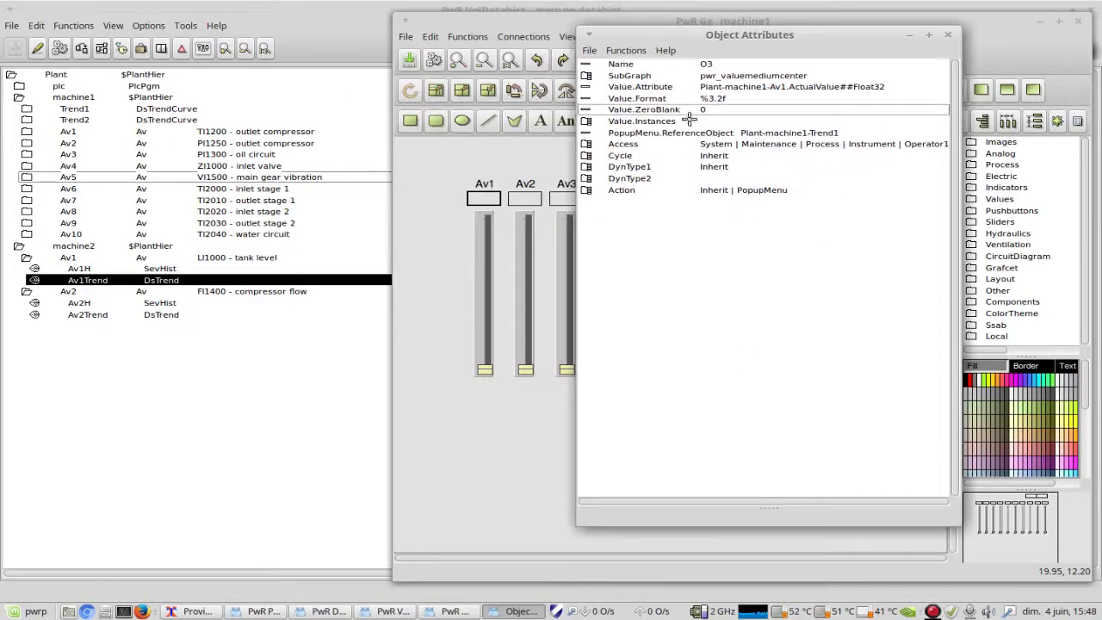
left_click(585, 190)
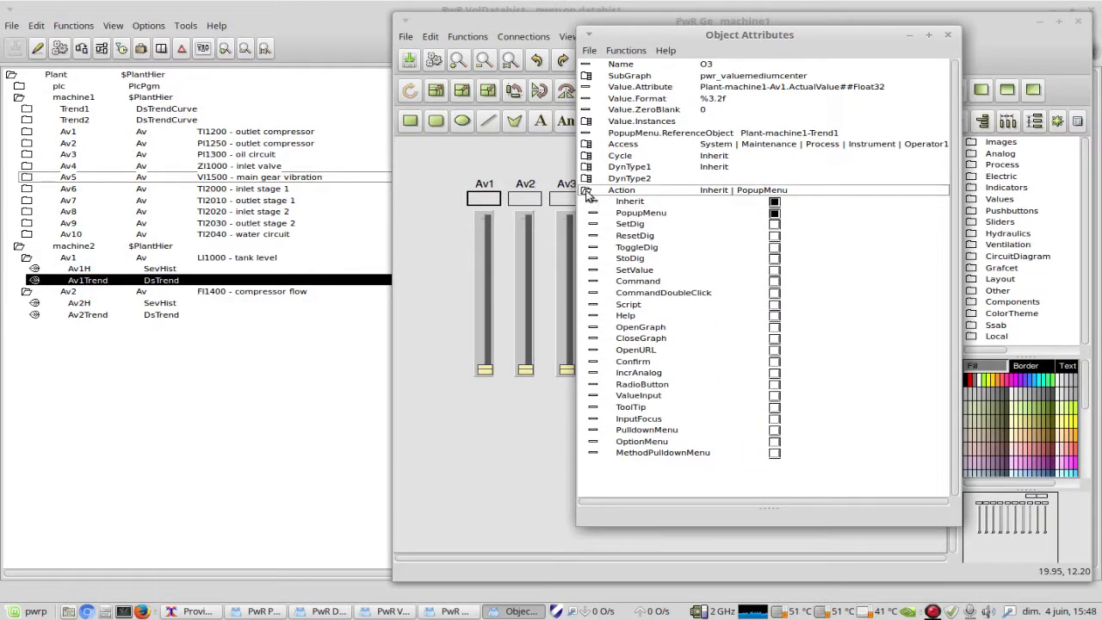
left_click(586, 191)
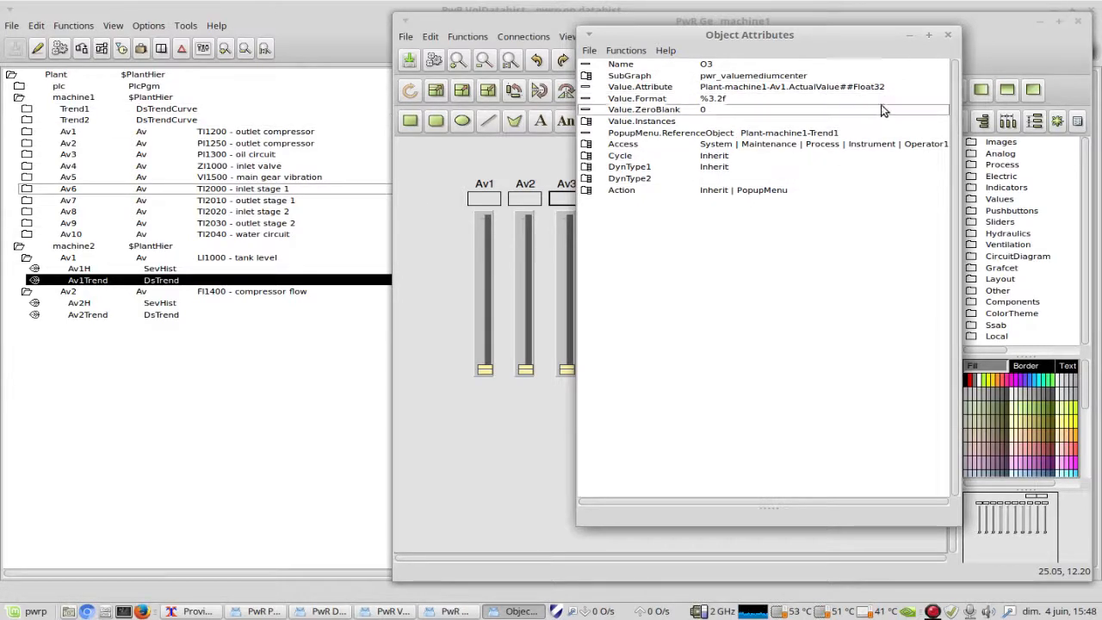
left_click(949, 36)
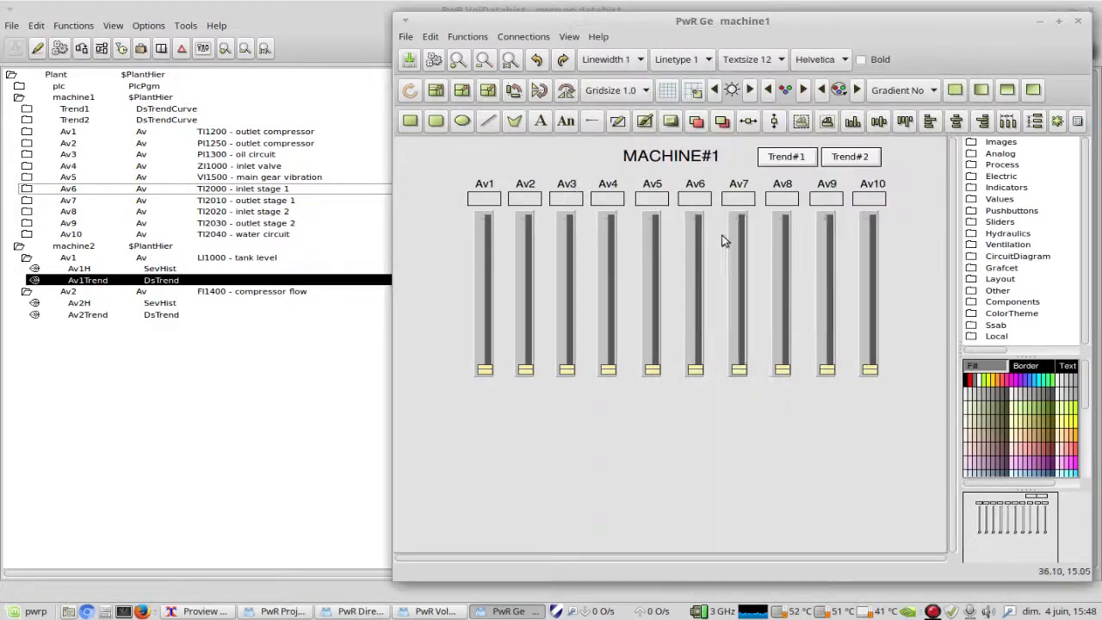
Step: Examine the Av6 value field's popup menu reference in its object attributes, and close the machine1 graph without saving
double_click(694, 197)
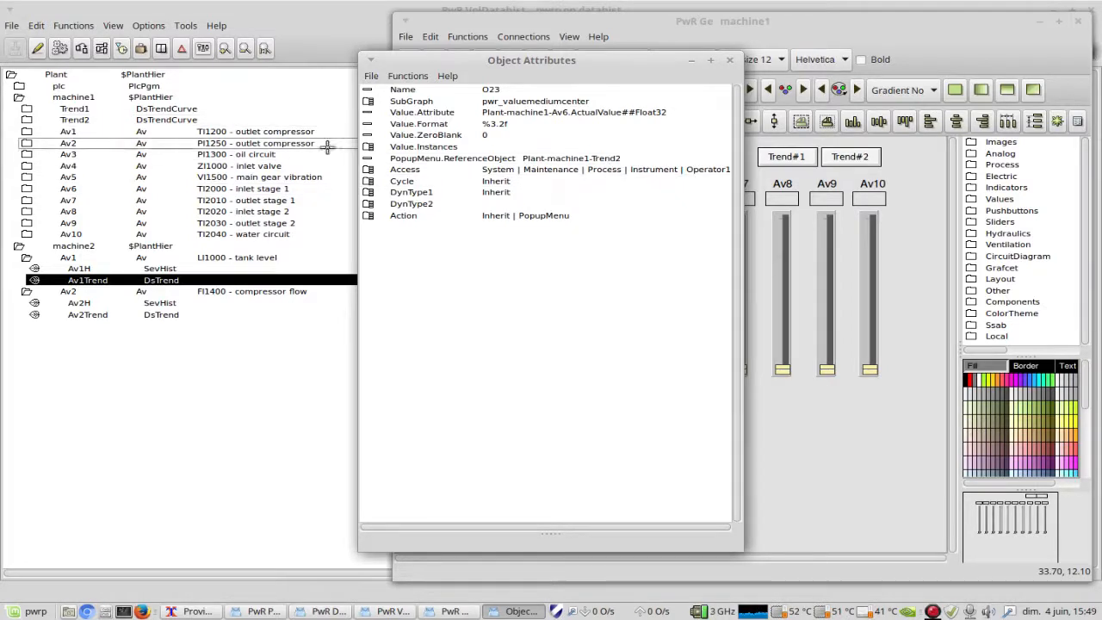
left_click(729, 62)
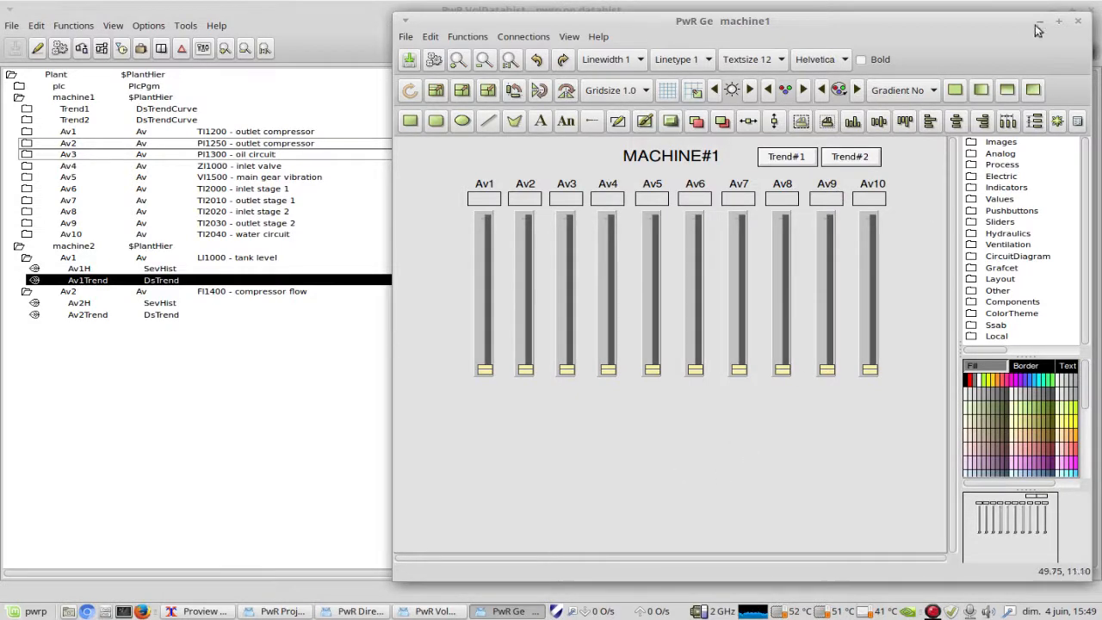
left_click(1081, 24)
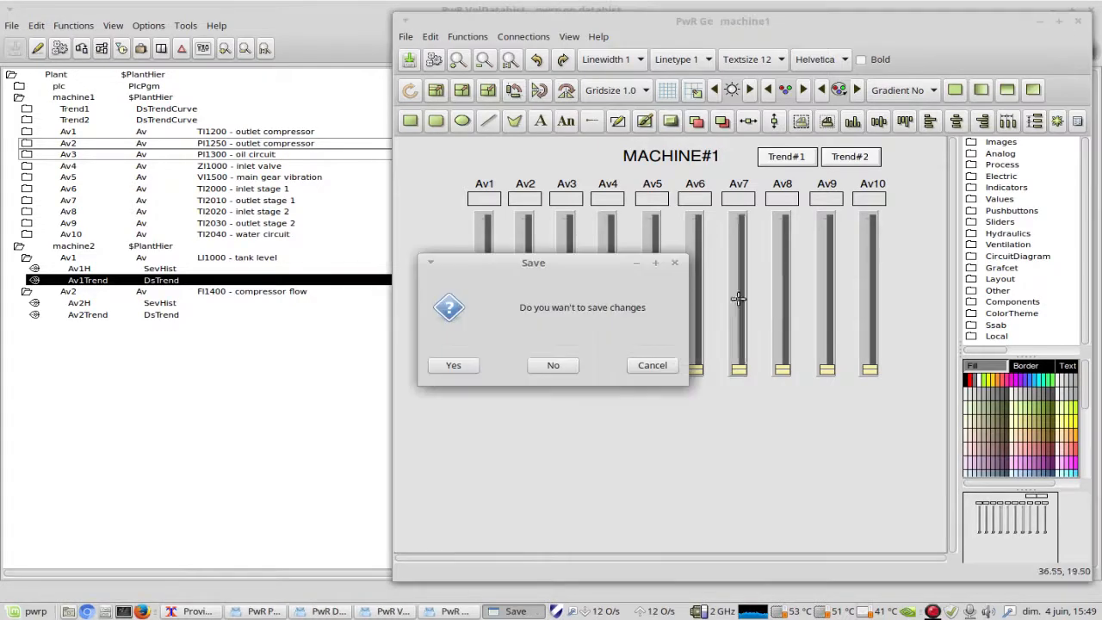
left_click(560, 366)
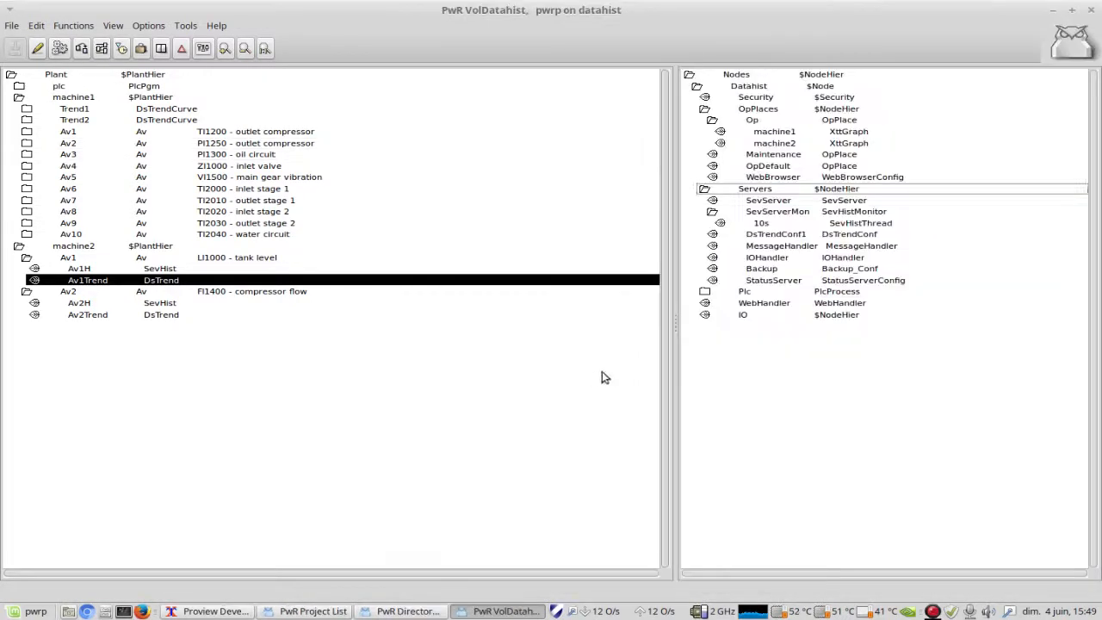
Step: Open the operator place's machine2 graph in the Ge editor and examine the Av1 value field's popup menu reference
right_click(765, 148)
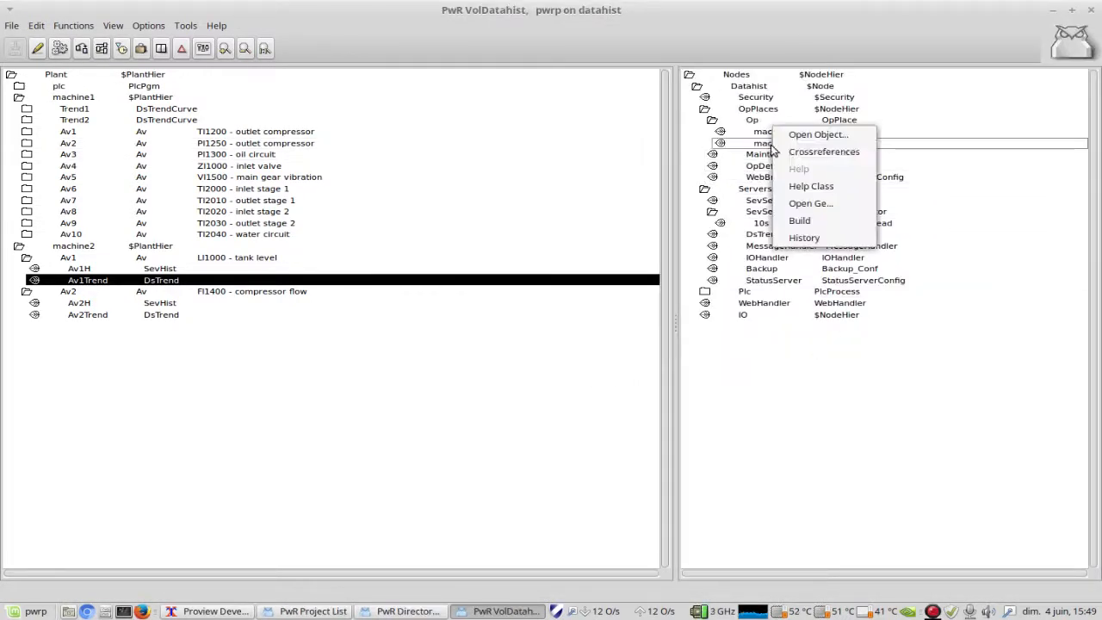
left_click(799, 205)
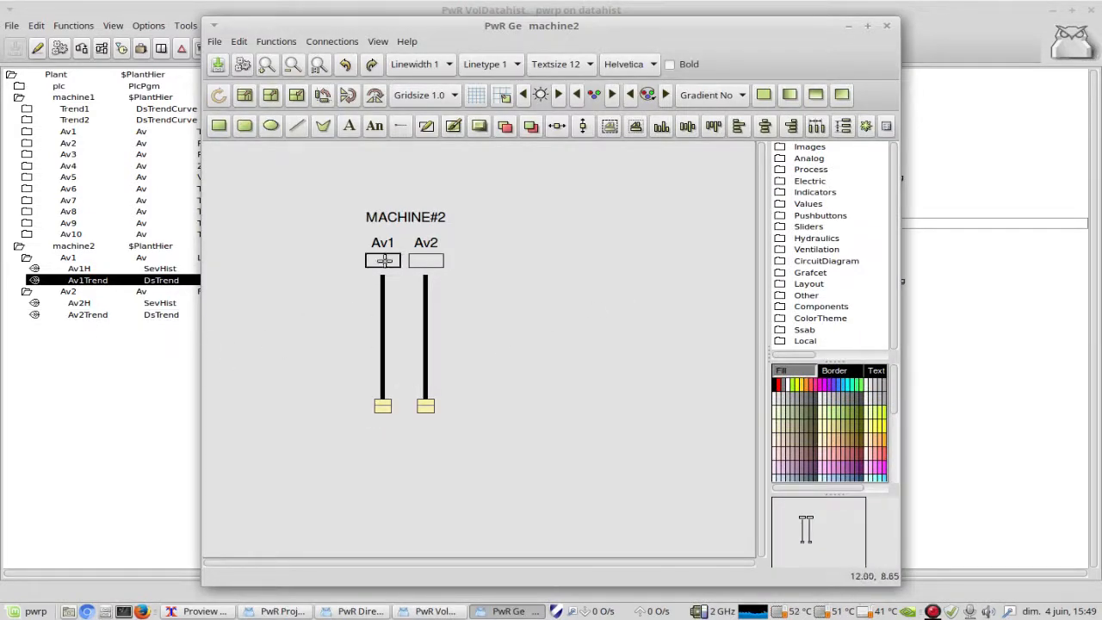
double_click(398, 259)
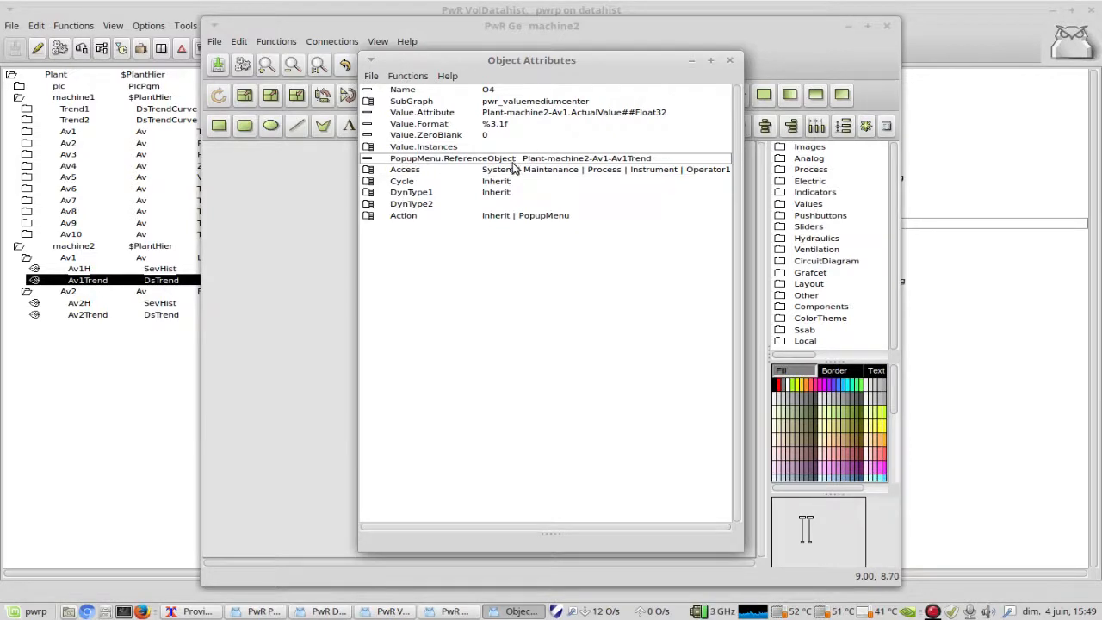
left_click(729, 61)
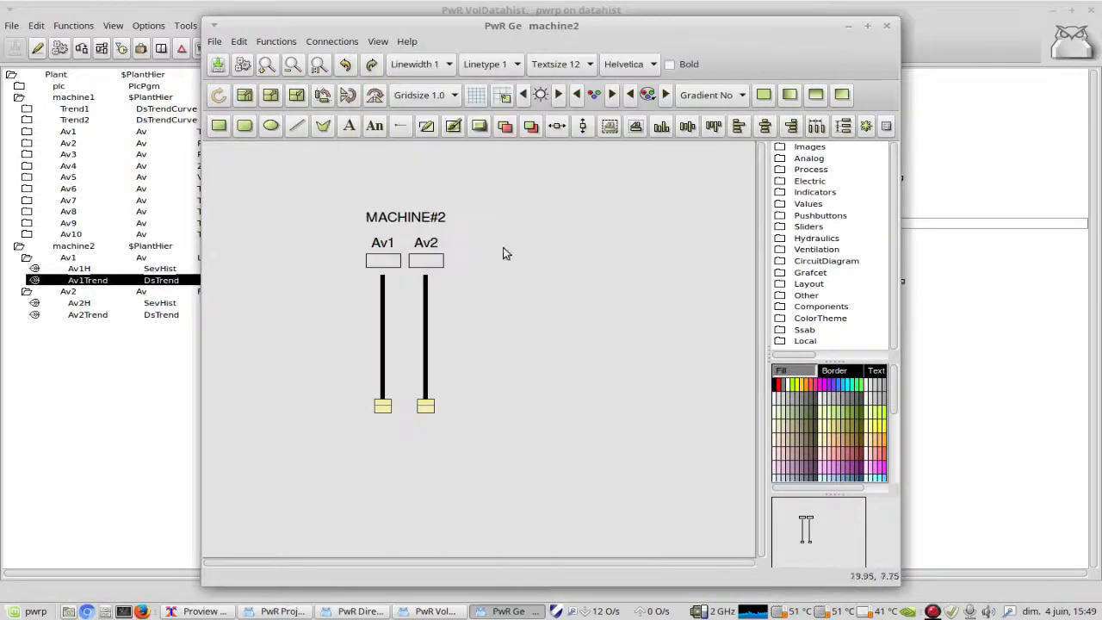
Step: Examine the Av2 value field's popup menu reference against the plant tree, and close the machine2 graph without saving
double_click(432, 259)
left_click_drag(404, 53, 593, 40)
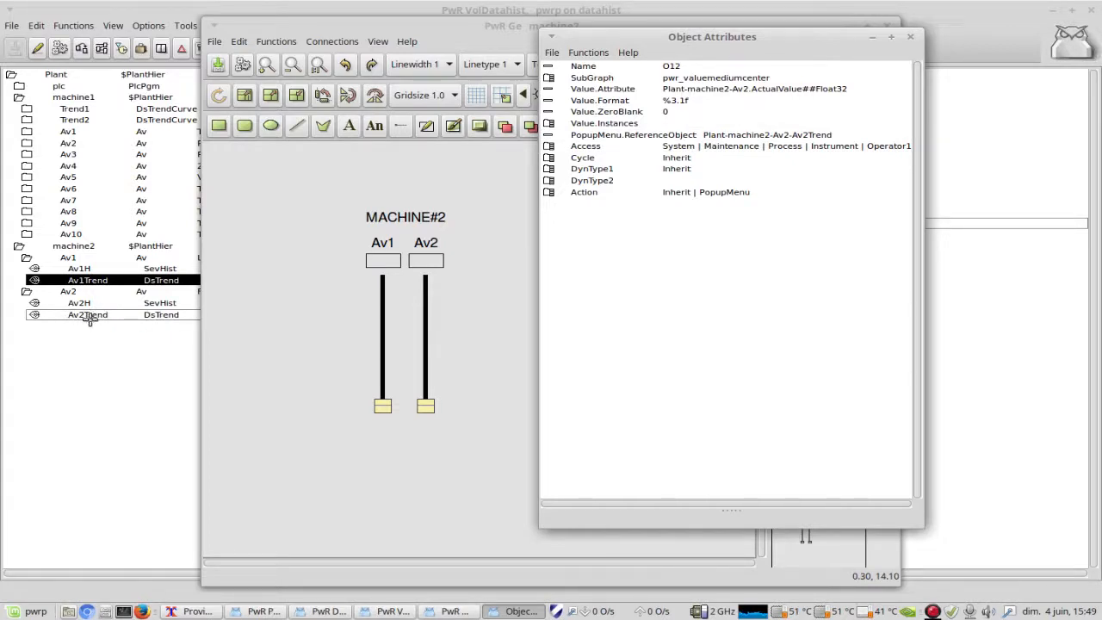
left_click(910, 39)
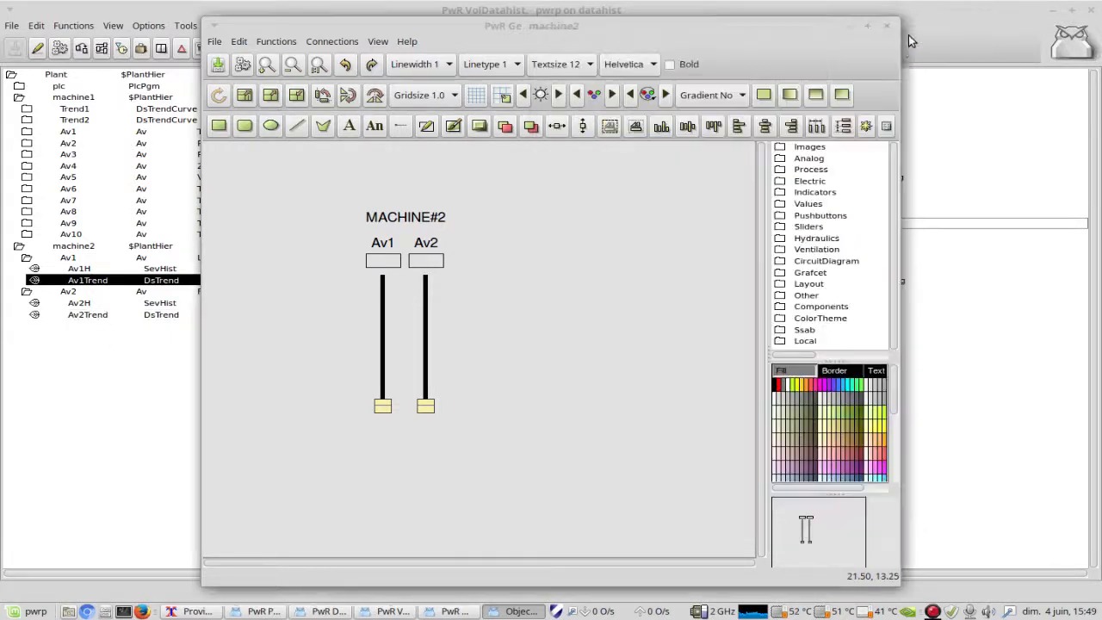
left_click(887, 29)
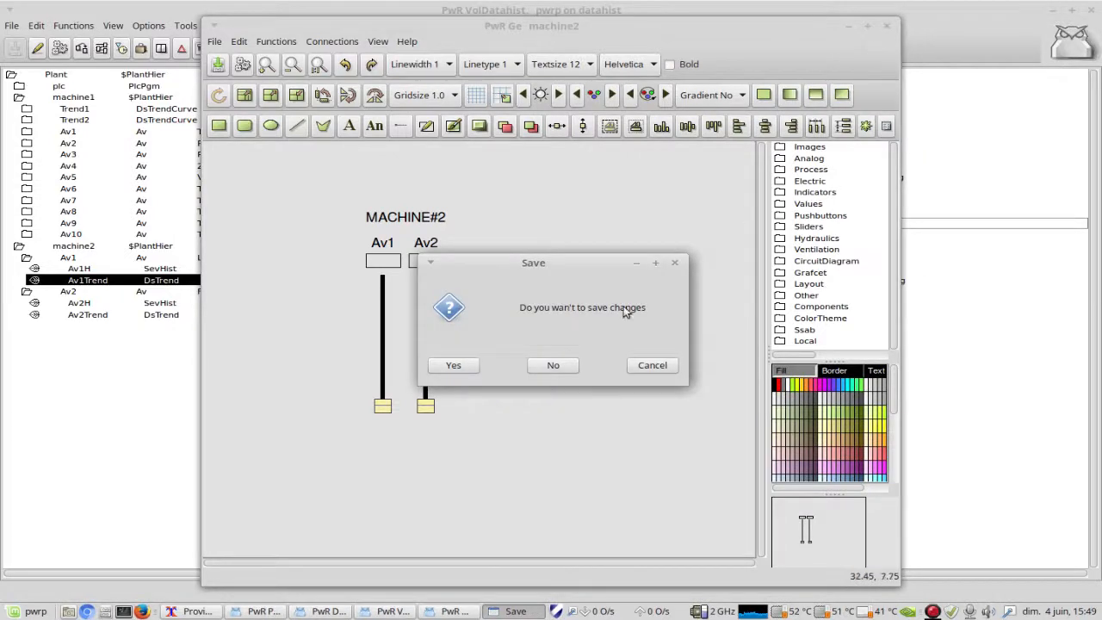
left_click(561, 366)
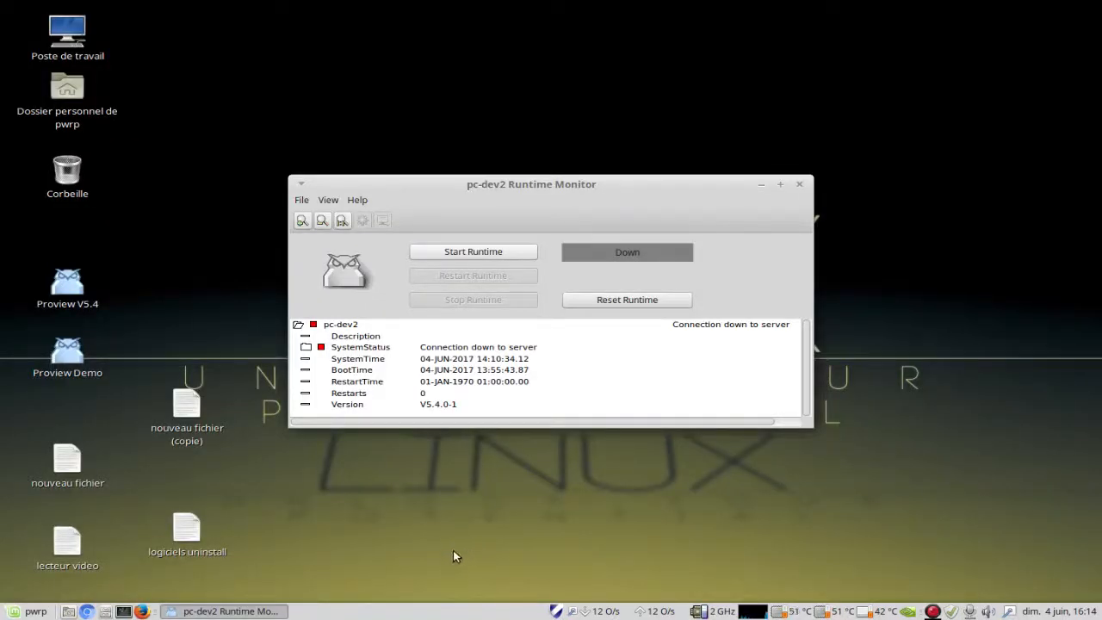
Step: Start the Proview runtime from the Runtime Monitor and open the operator place Nodes-Datahist-OpPlaces-Op
left_click(472, 251)
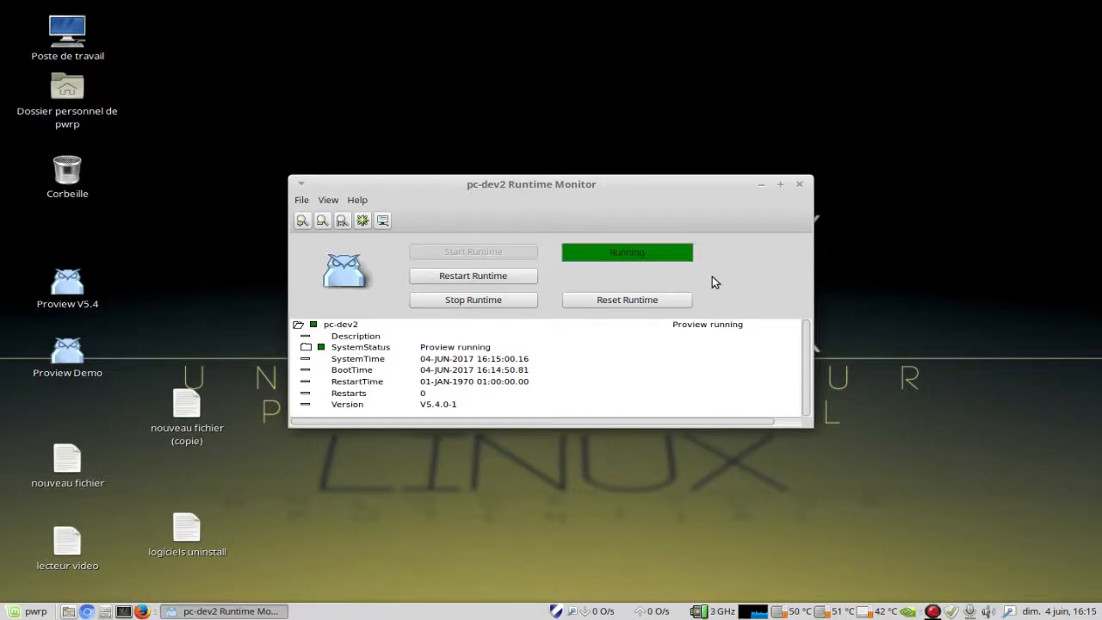
left_click(383, 220)
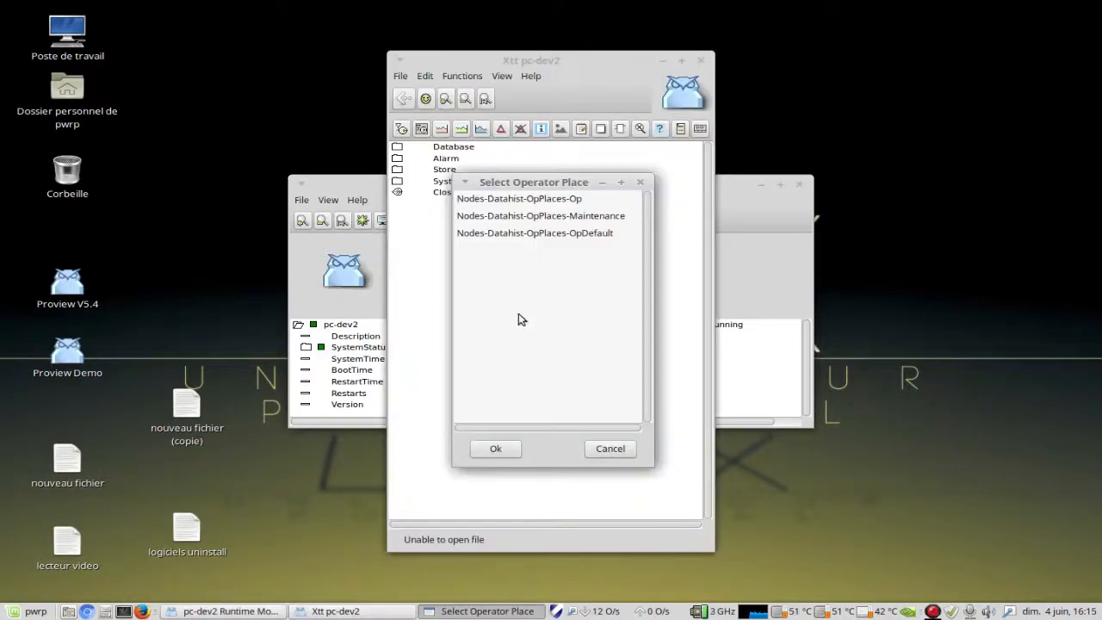
left_click(551, 198)
left_click(497, 448)
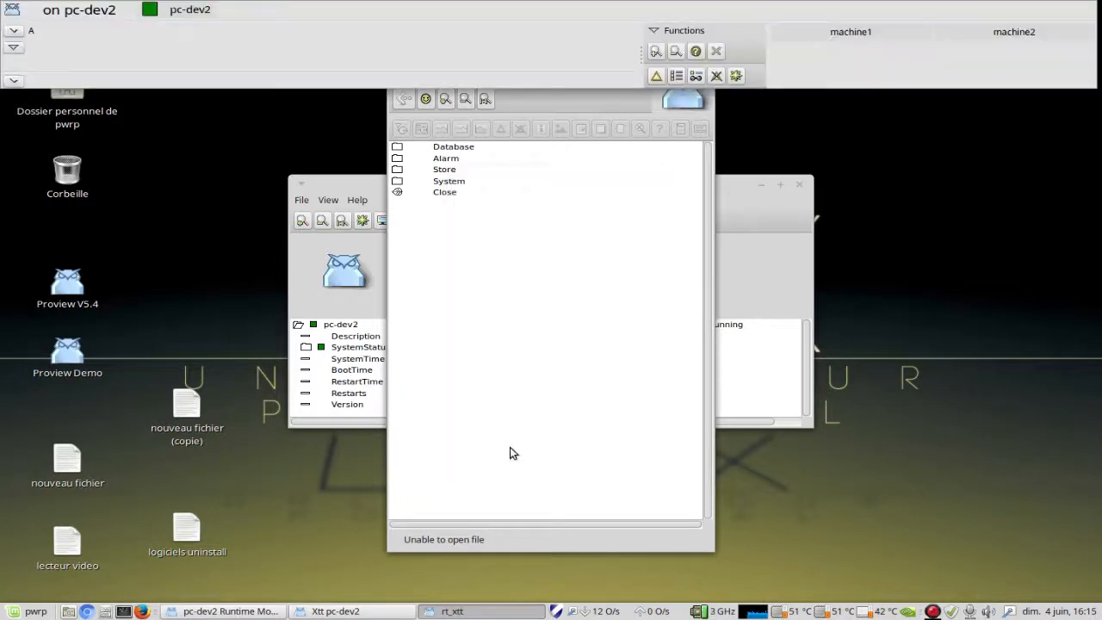
Step: Move the Xtt window clear of the Runtime Monitor's centre and open the machine1 process graph, shrunk and placed over the Xtt window
left_click(587, 209)
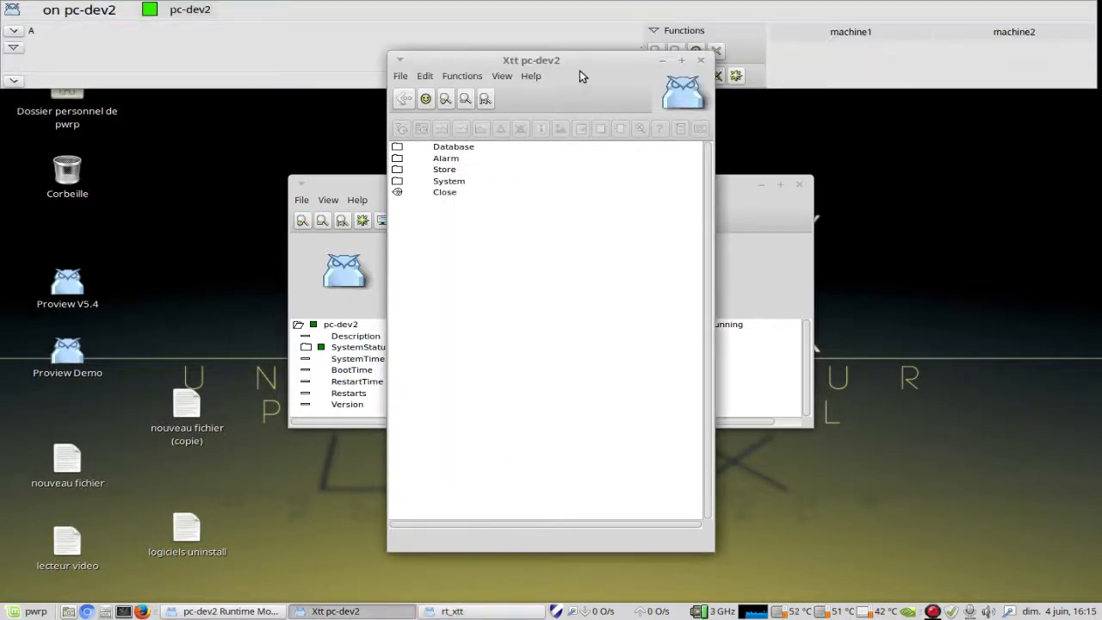
left_click_drag(594, 66, 277, 129)
left_click_drag(208, 104, 205, 102)
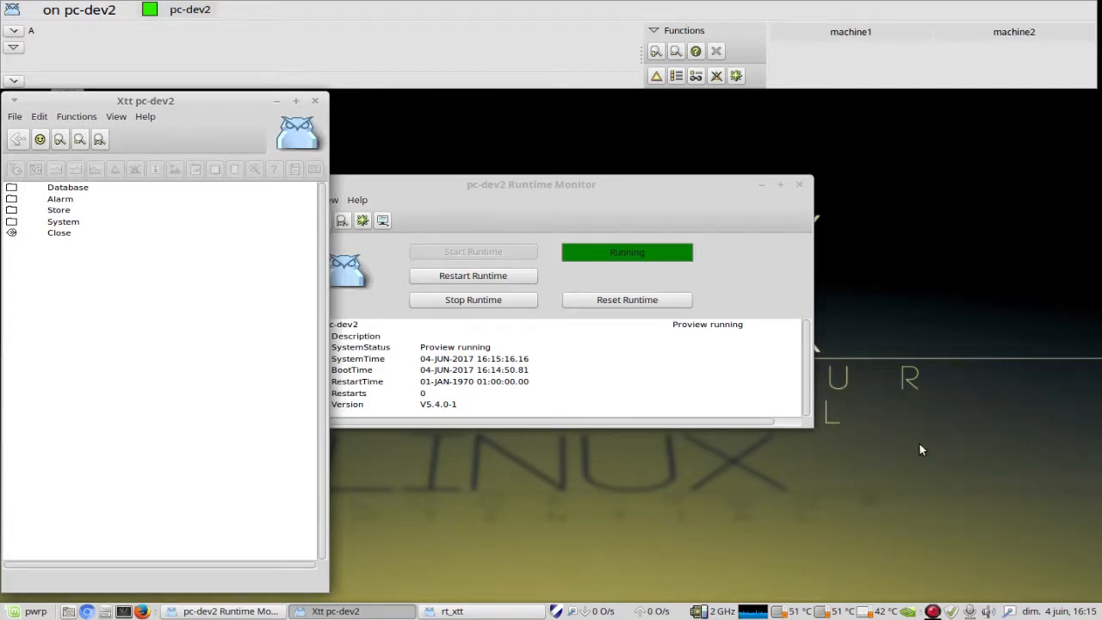
left_click(845, 36)
left_click_drag(784, 433, 668, 364)
left_click_drag(578, 176, 269, 105)
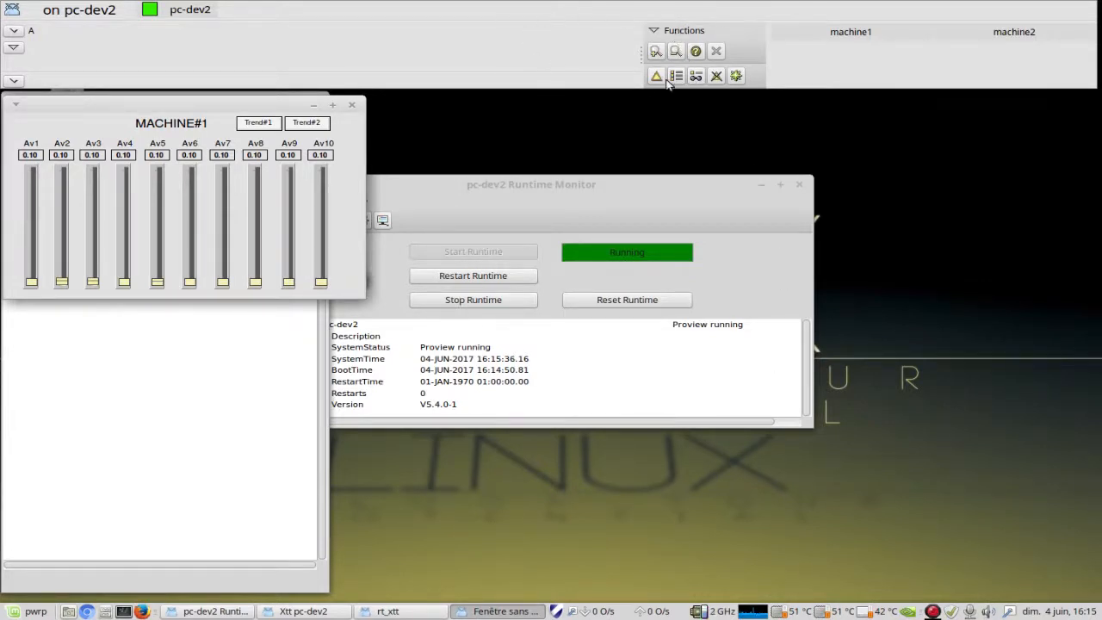
Step: Open the Plant-machine1-Trend1 curve from the trend list and place its window beside the machine1 graph
left_click(677, 31)
mouse_move(695, 65)
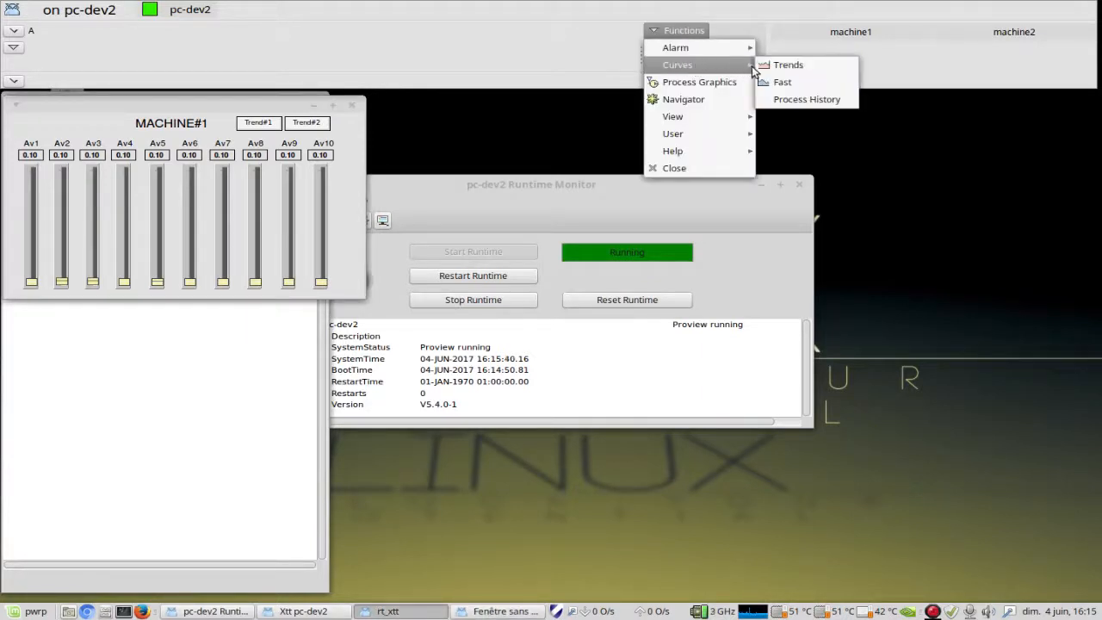
left_click(789, 65)
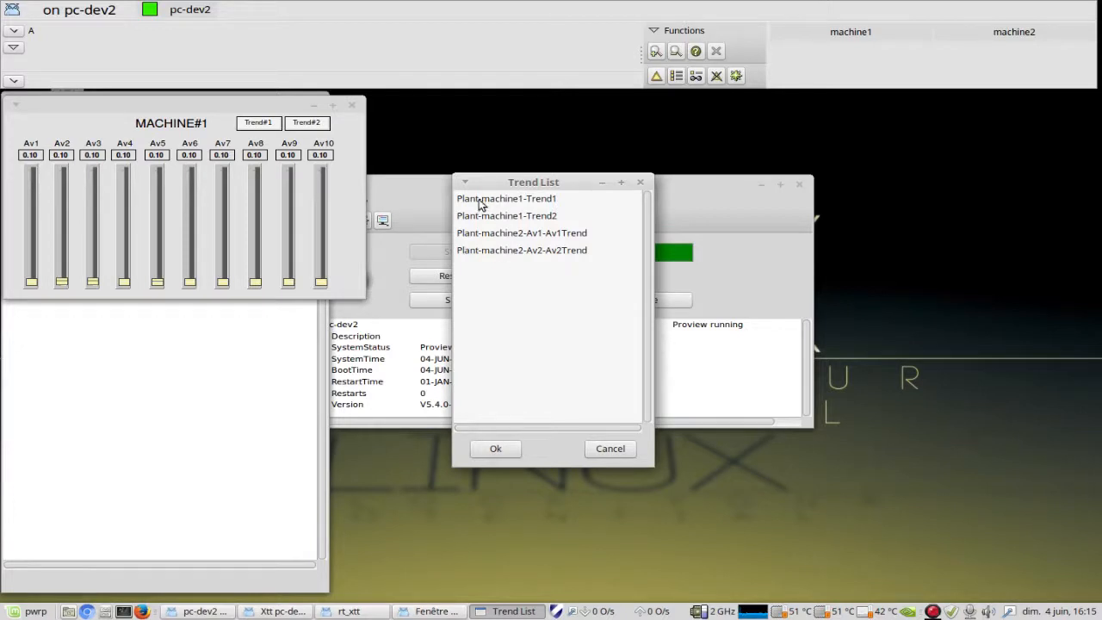
left_click(510, 201)
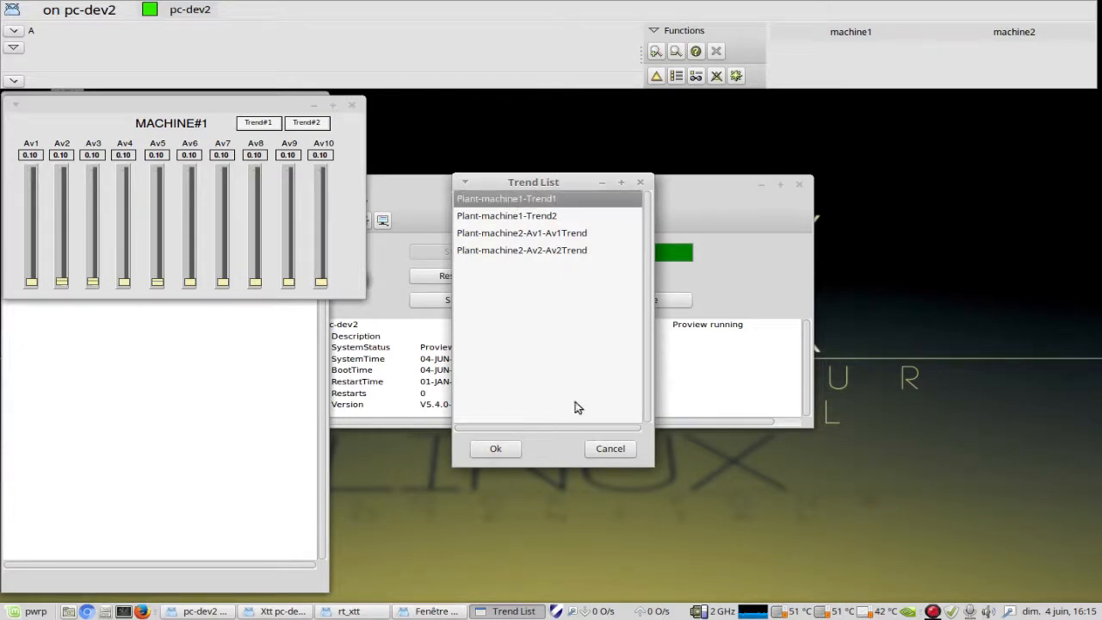
left_click(501, 450)
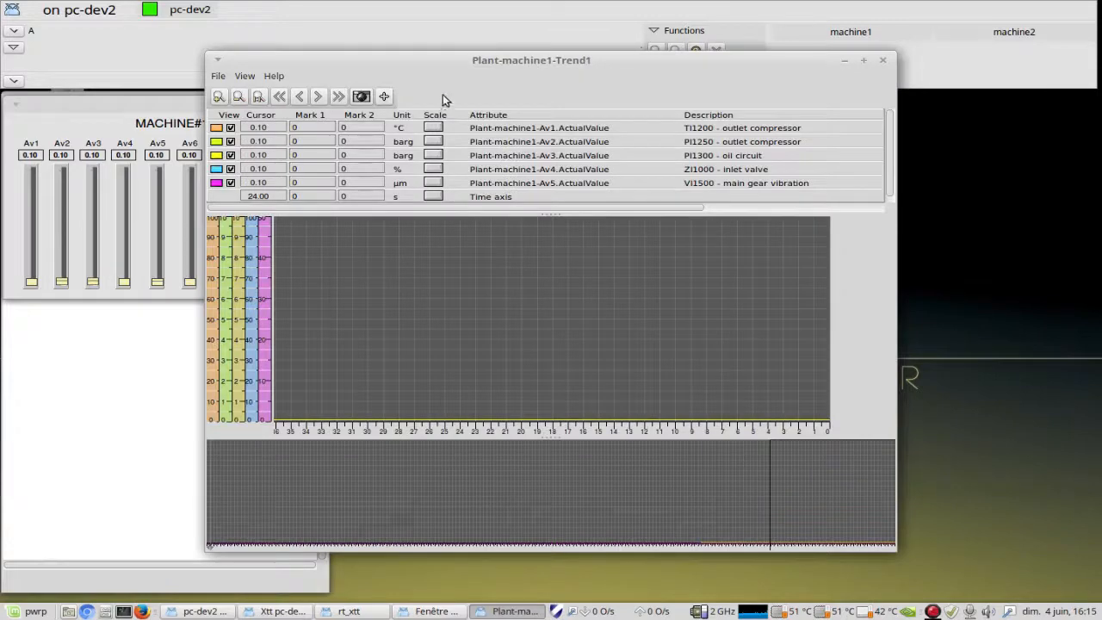
left_click_drag(401, 62, 590, 105)
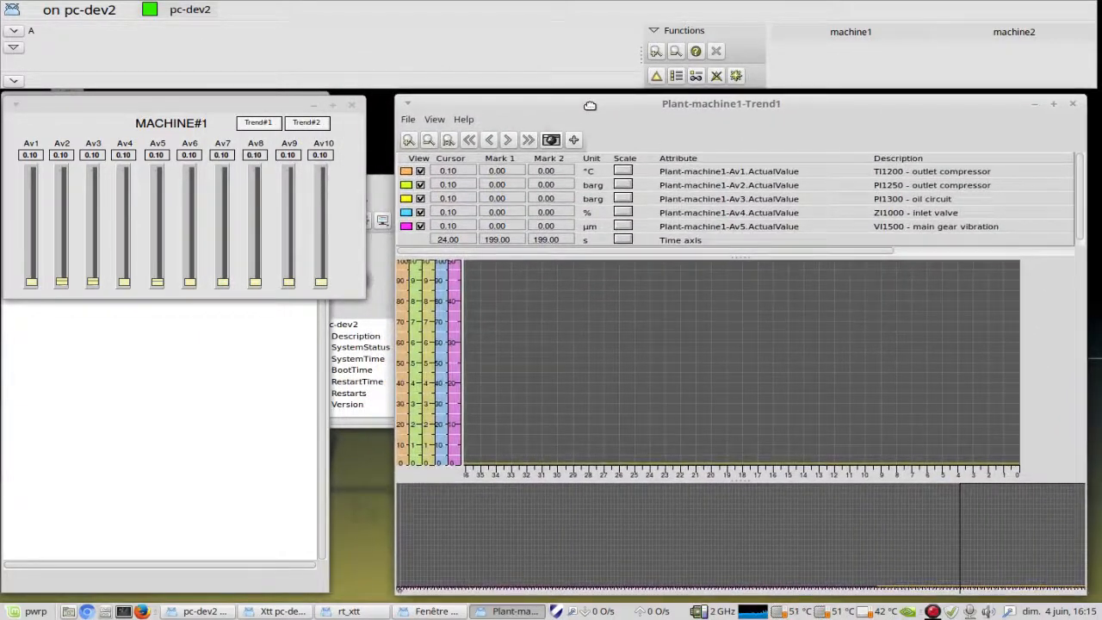
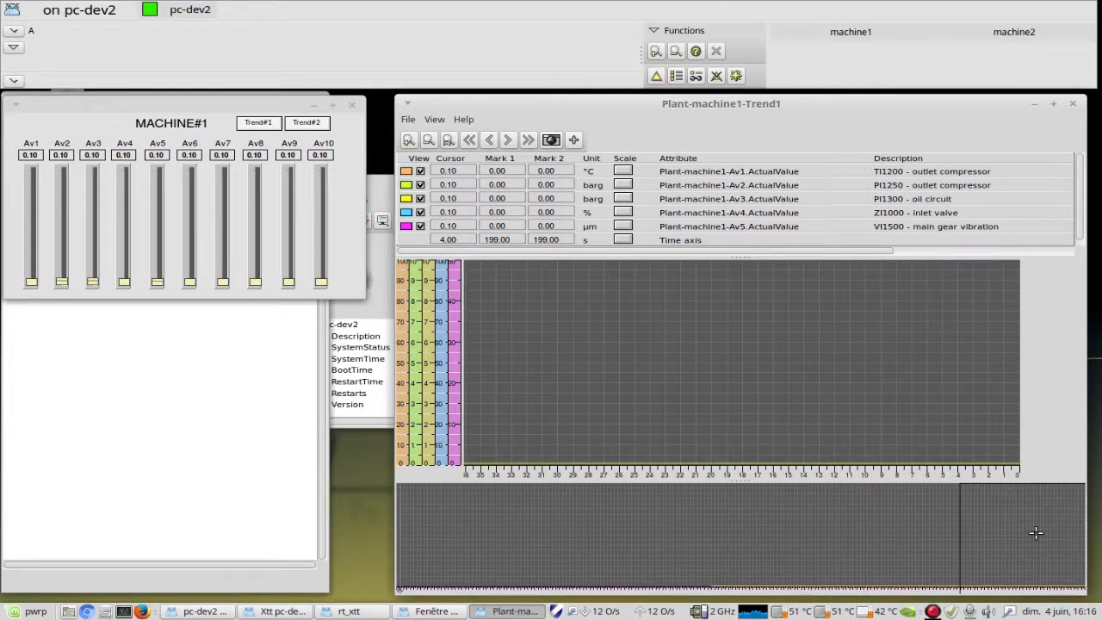
Step: Raise the machine1 sliders to about 45.63 for Av1, 2.25 for Av2, 6.99 for Av3, 41.32 for Av4 and 29.63 for Av5
left_click_drag(1035, 533, 448, 535)
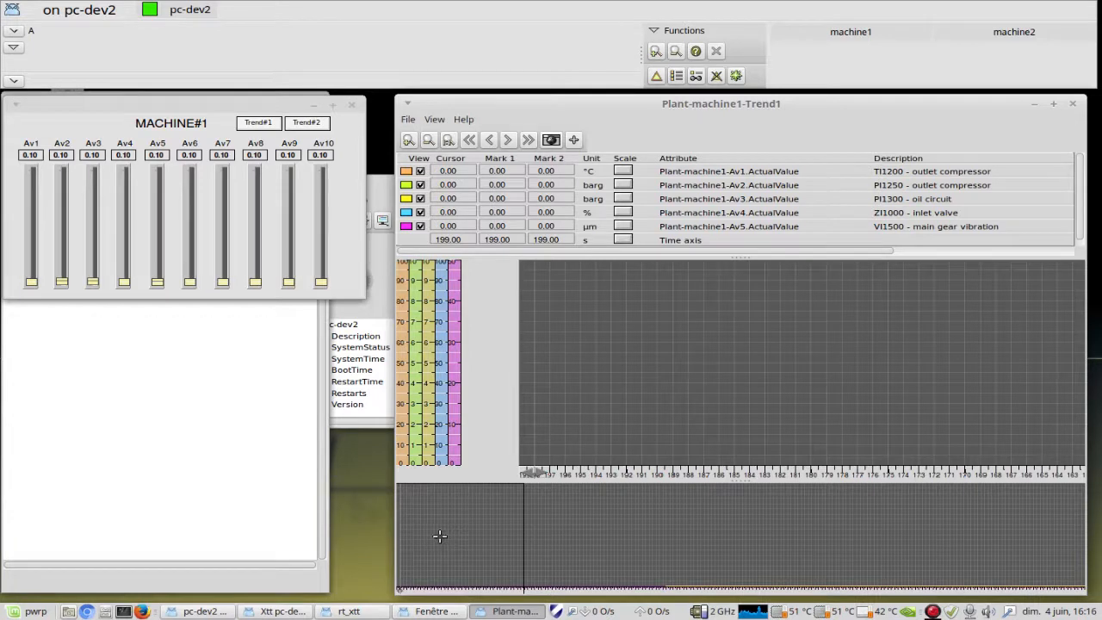
left_click_drag(442, 534, 1036, 528)
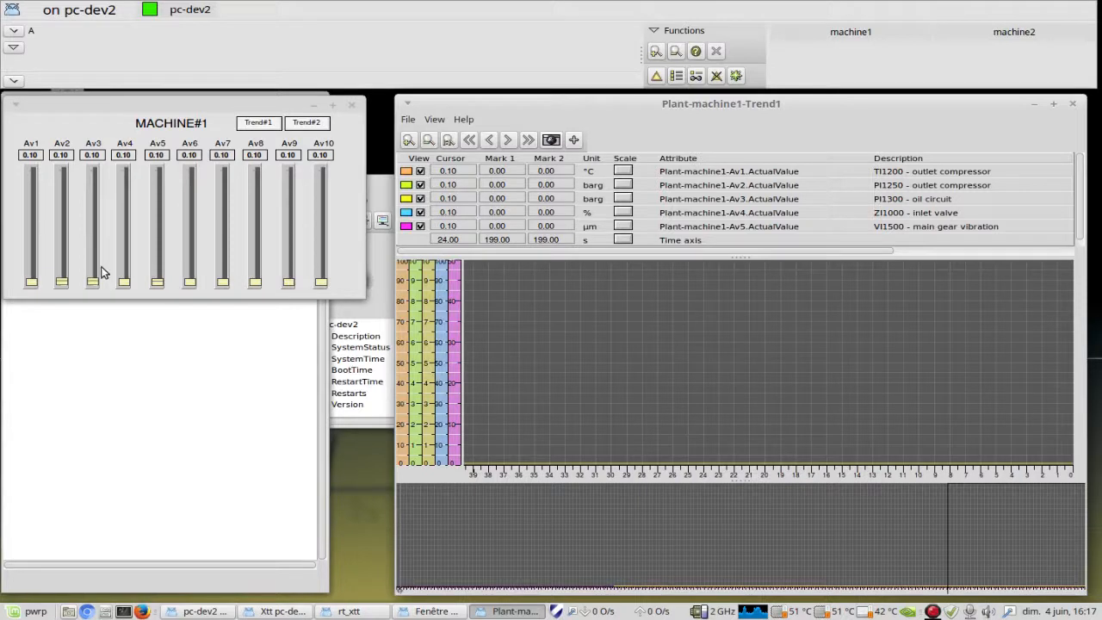
left_click_drag(32, 280, 32, 231)
mouse_move(62, 281)
left_mouse_down()
mouse_move(62, 257)
mouse_move(93, 277)
mouse_move(92, 204)
left_mouse_up()
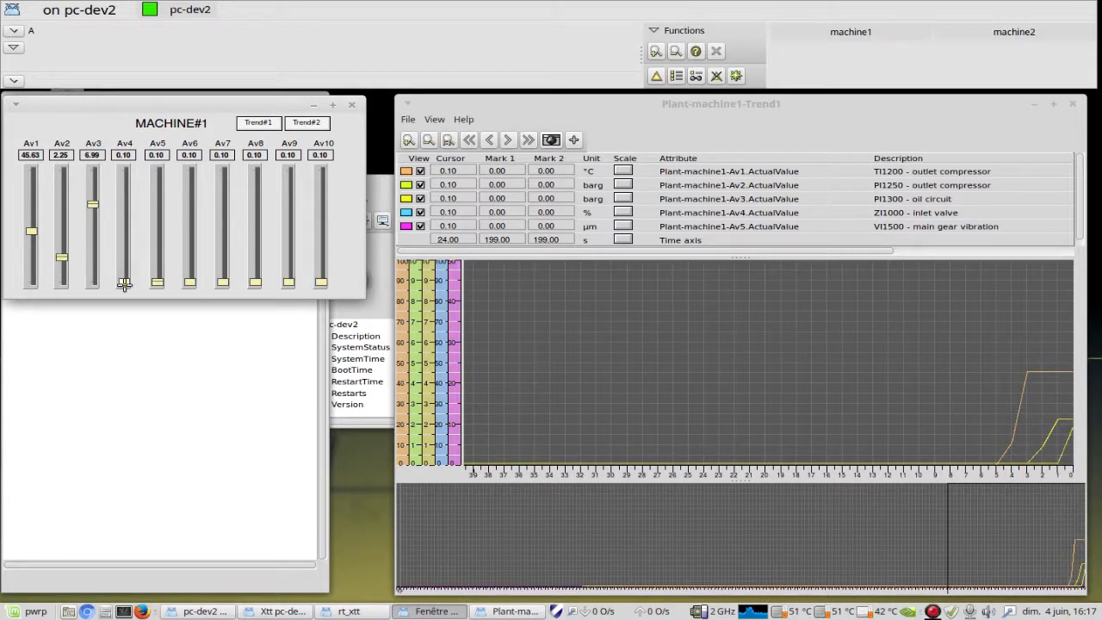
left_click_drag(125, 281, 164, 219)
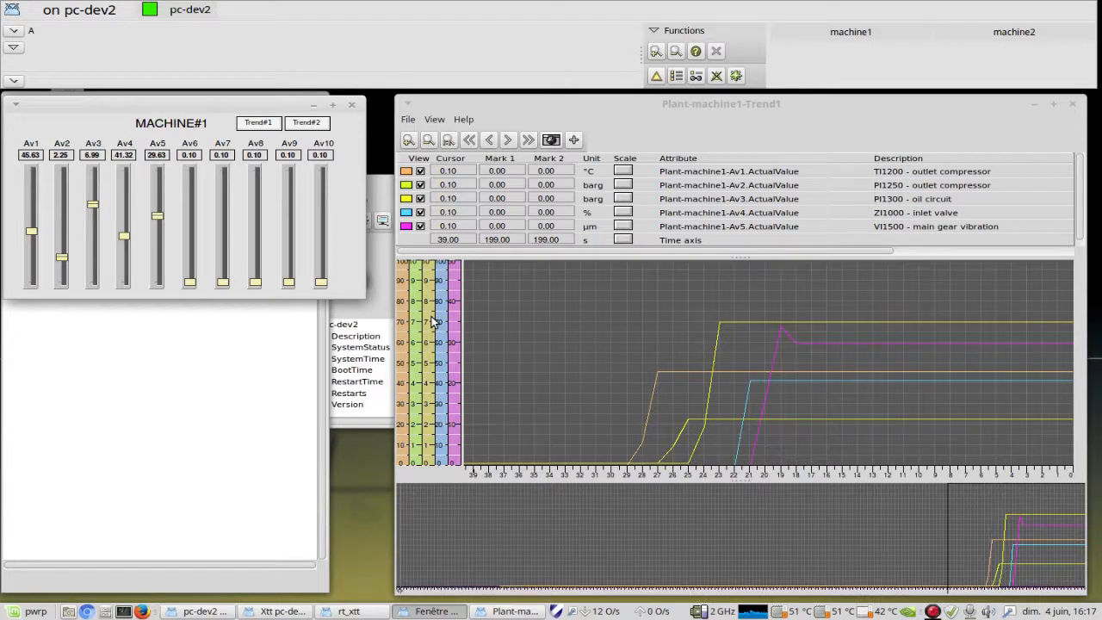
Step: Hide the Av5, Av4 and Av3 curves in the Trend1 window and show all three again
left_click(422, 228)
left_click(421, 226)
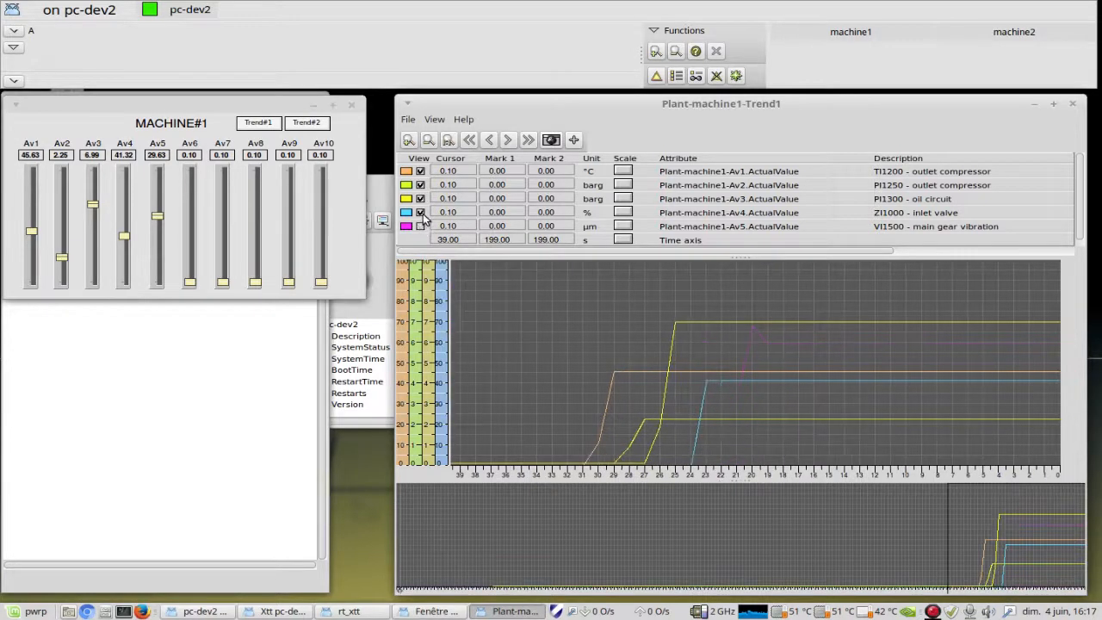
left_click(421, 212)
left_click(421, 199)
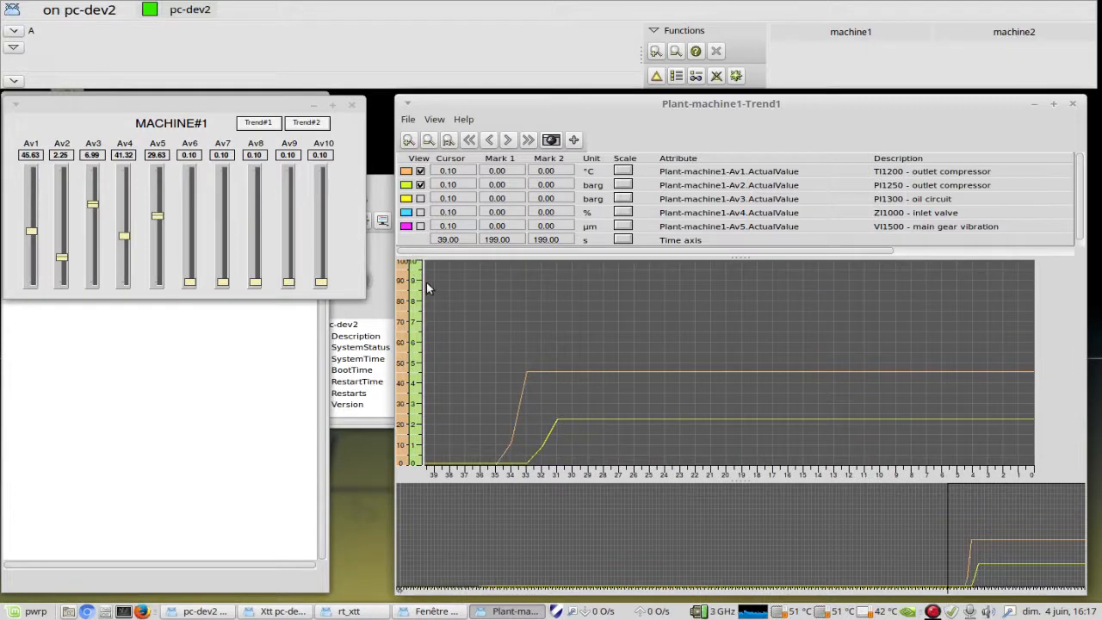
left_click(421, 198)
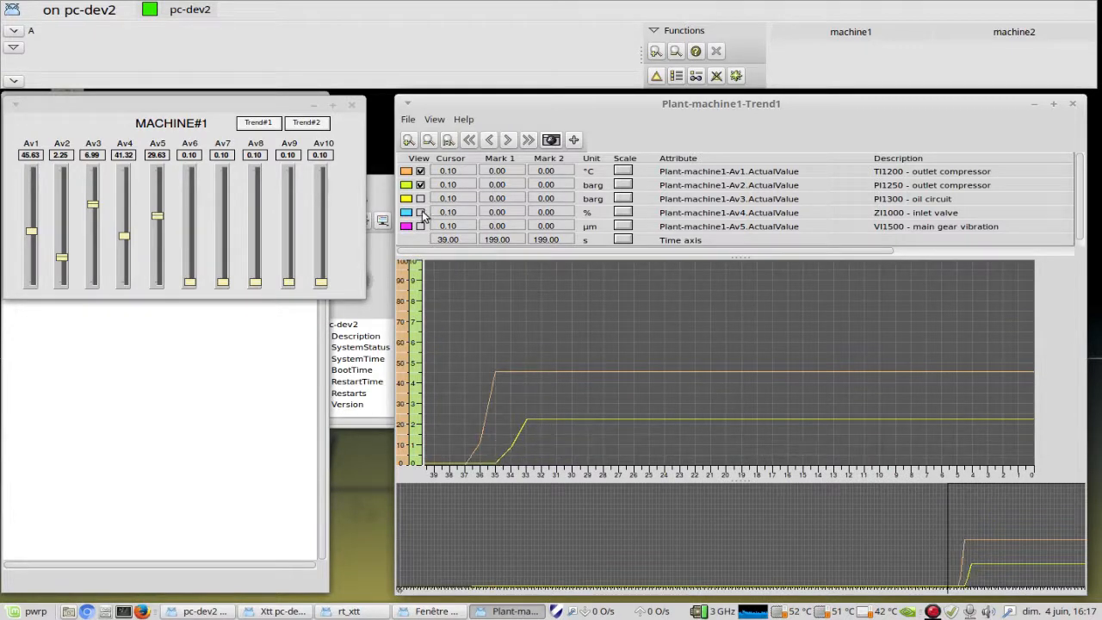
left_click(420, 226)
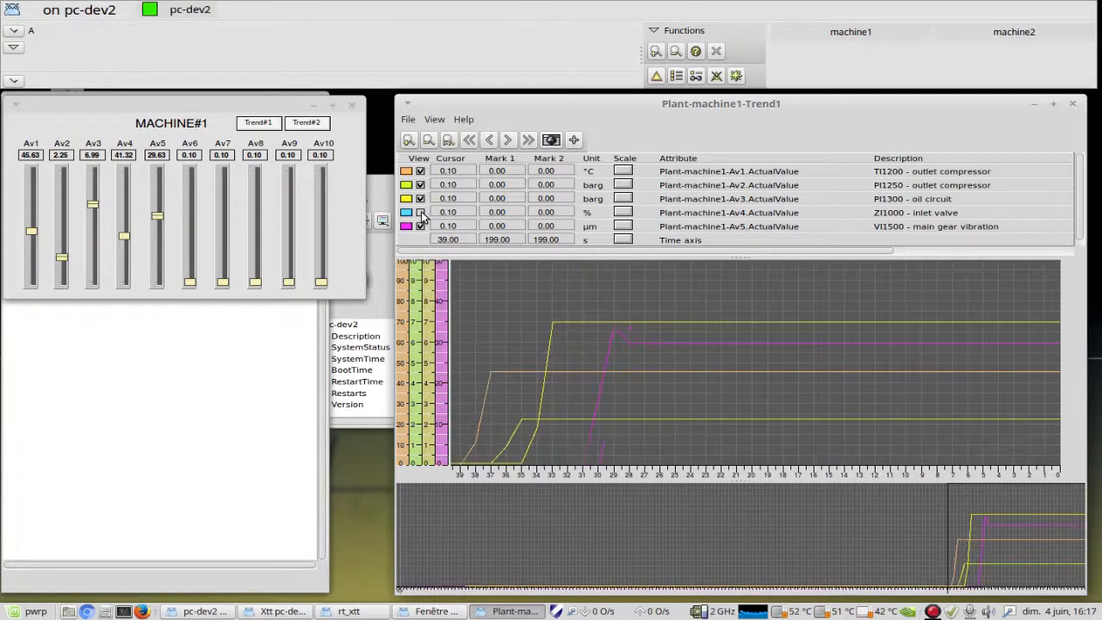
left_click(421, 212)
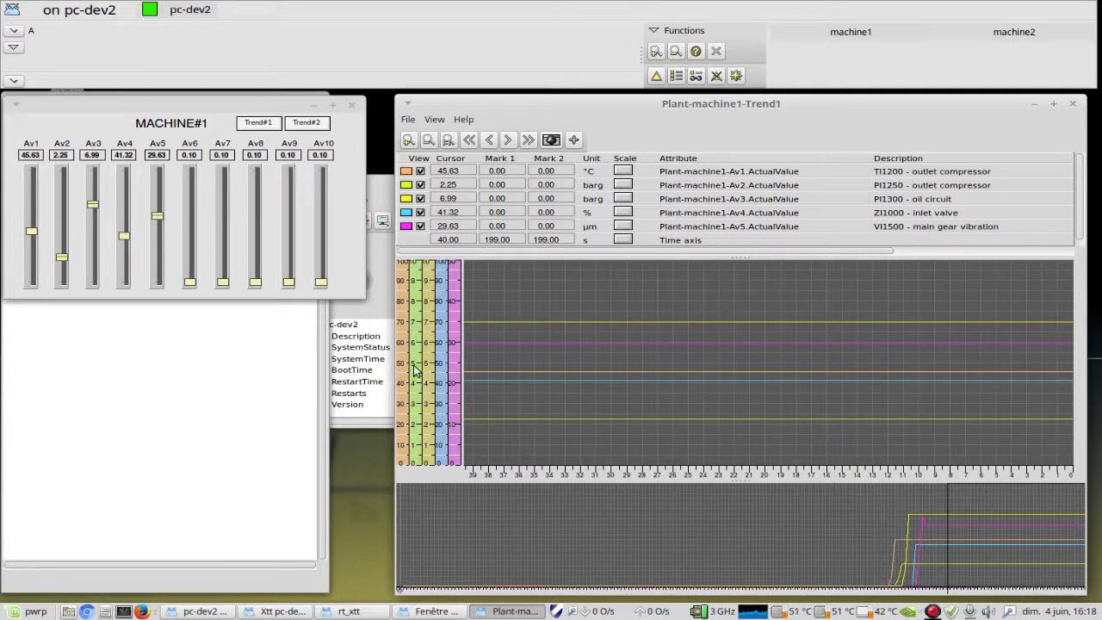
Step: Check the axis limits of the Av1 curve and cancel without changing them
left_click(623, 172)
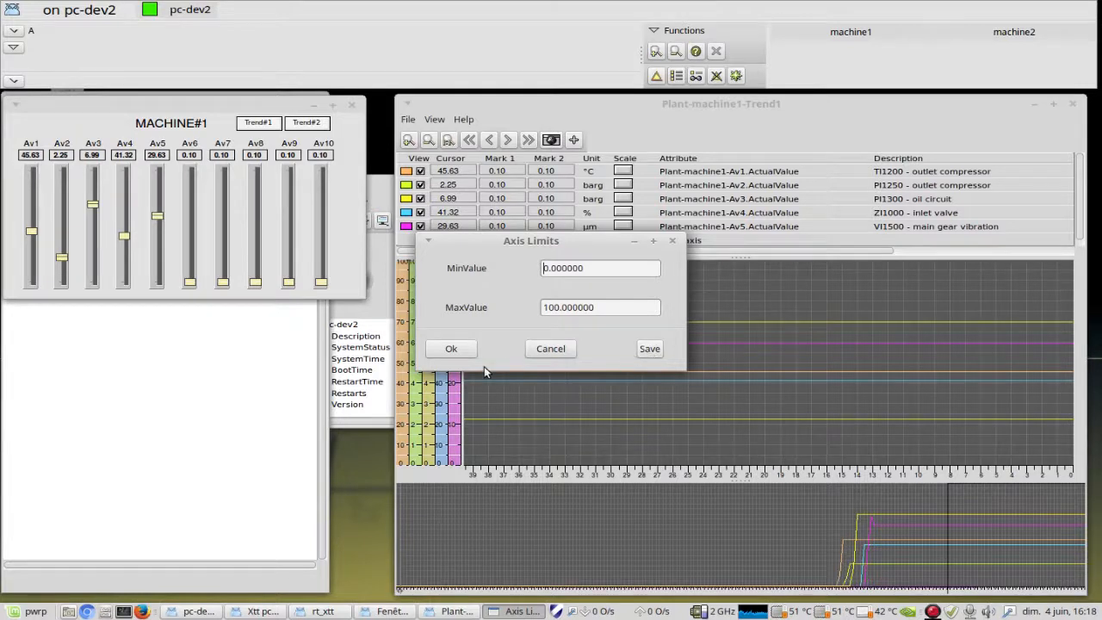
left_click(538, 352)
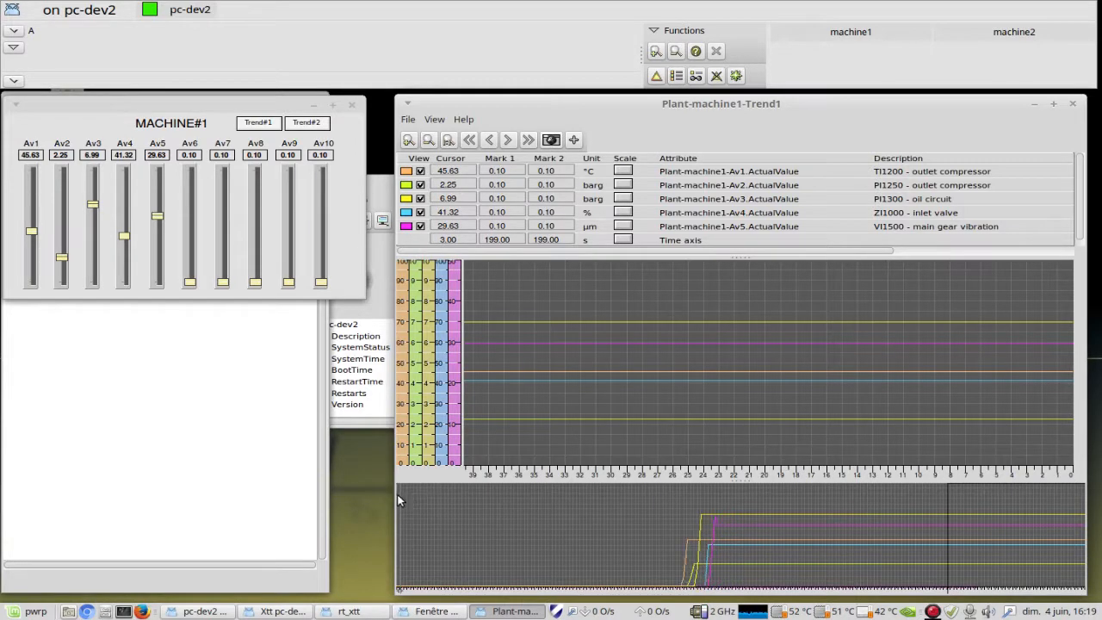
Step: Open a snapshot of the Trend1 curves in a separate window, view its most recent part and refresh it
left_click(551, 140)
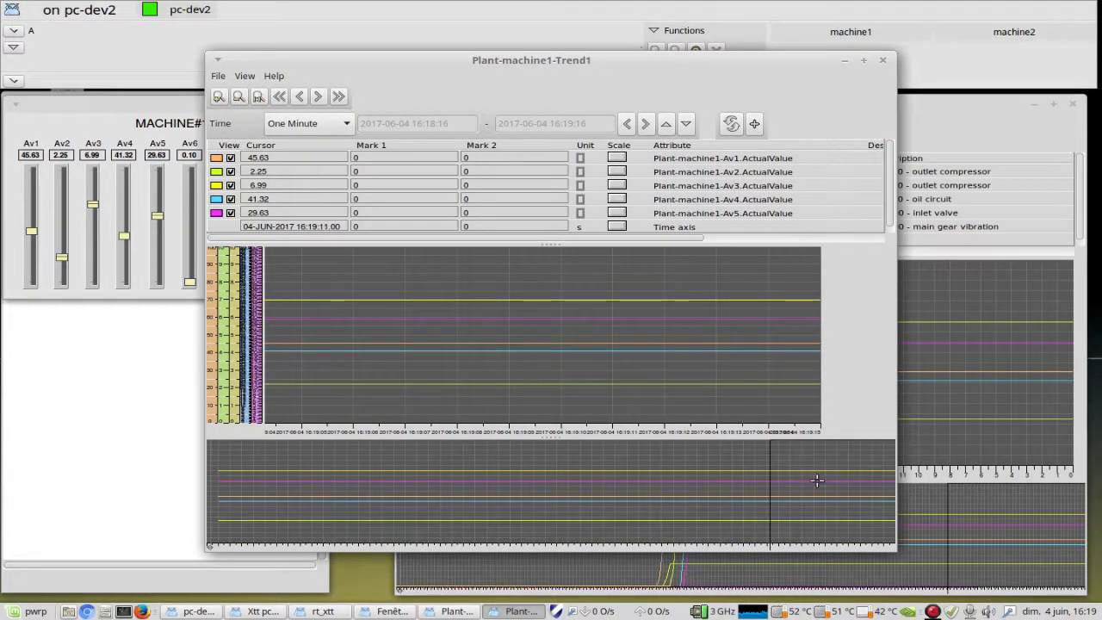
mouse_move(822, 483)
left_mouse_down()
mouse_move(452, 502)
mouse_move(819, 502)
left_mouse_up()
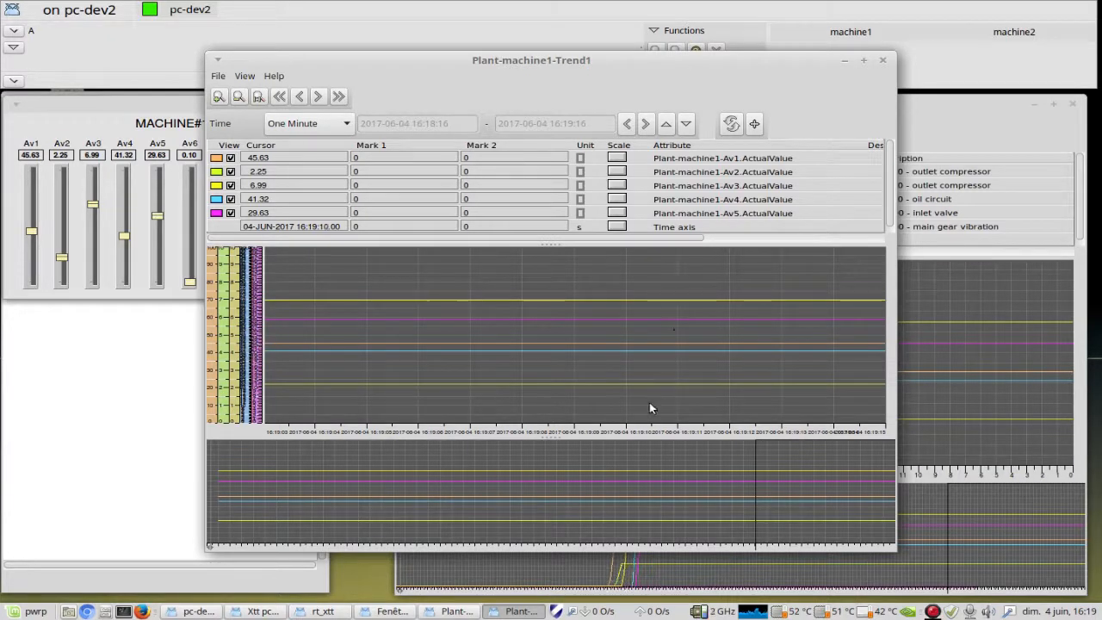
left_click(731, 123)
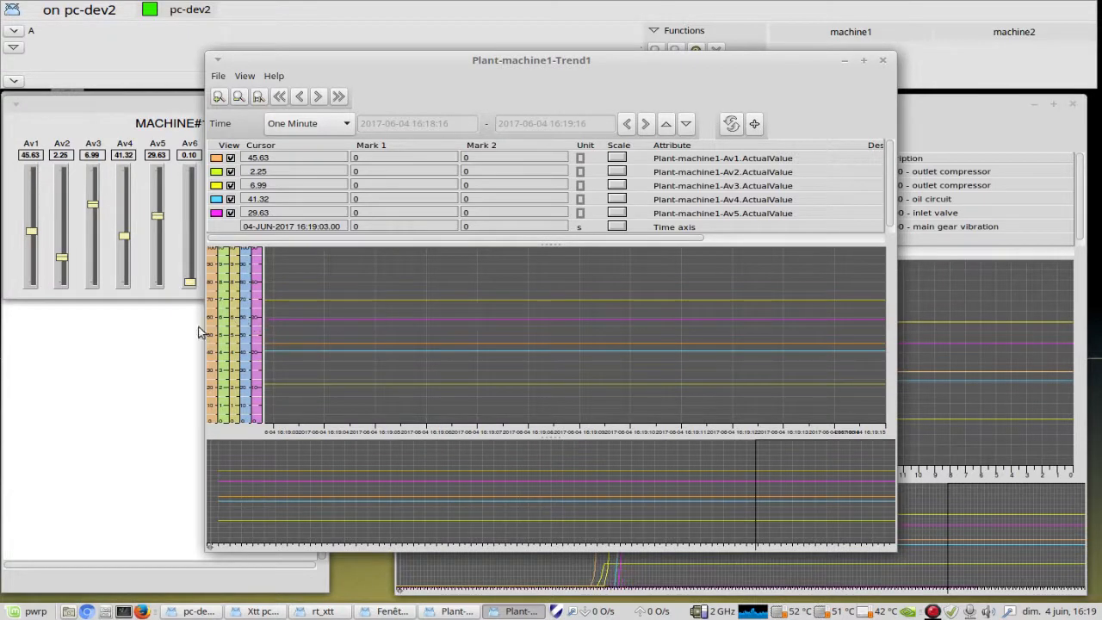
Step: Set the snapshot's time range to 10 Minutes, refresh it and show the section where the five curves rise
left_click(298, 124)
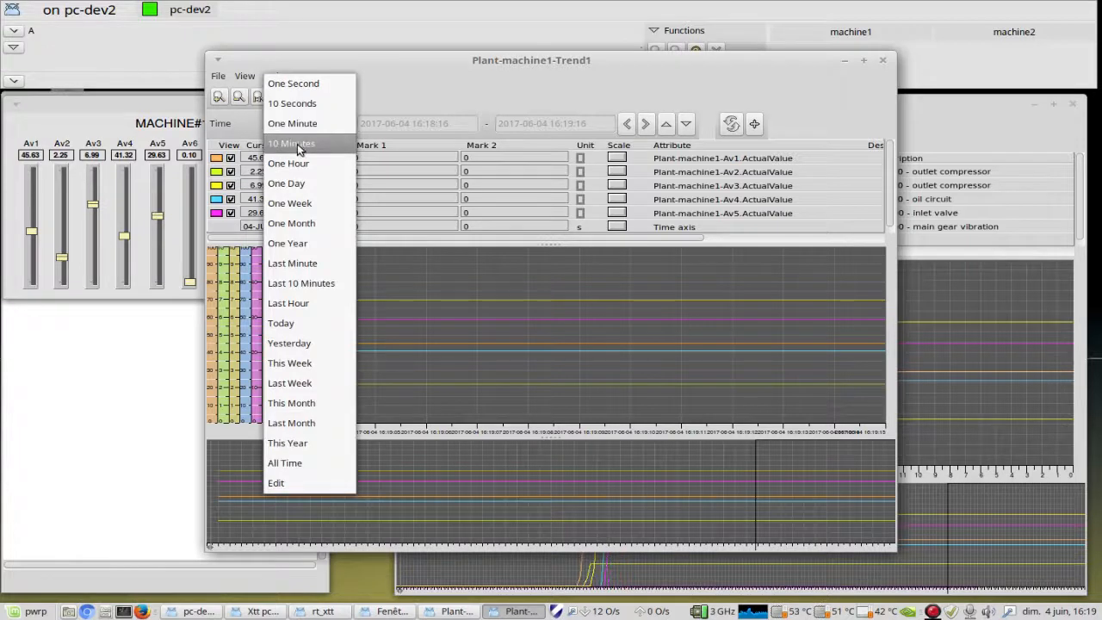
left_click(297, 142)
left_click(730, 124)
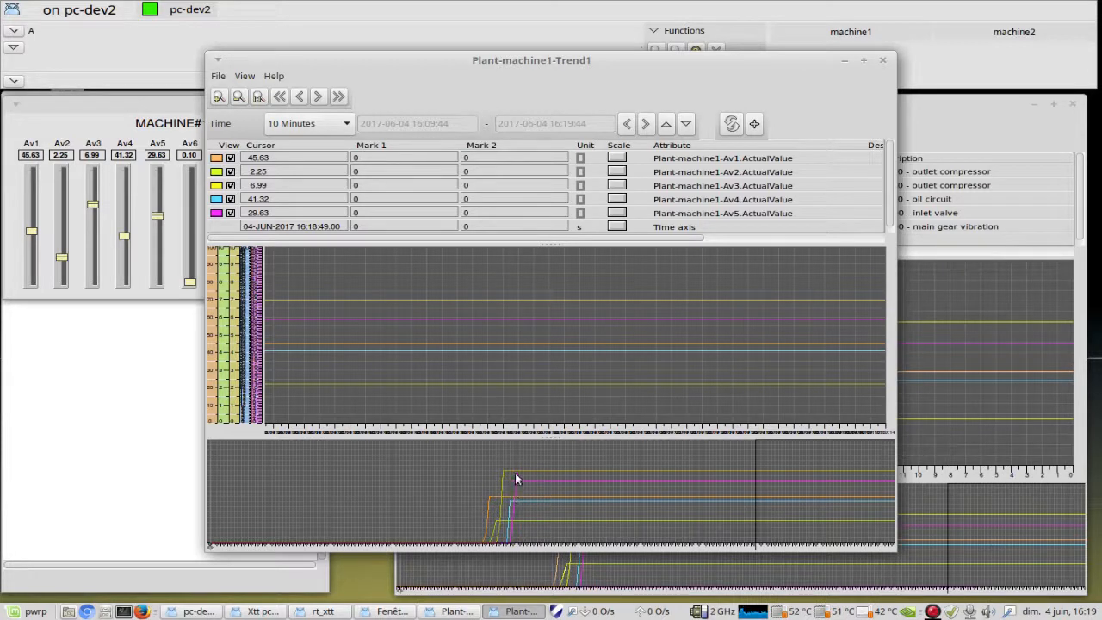
left_click_drag(850, 501, 516, 511)
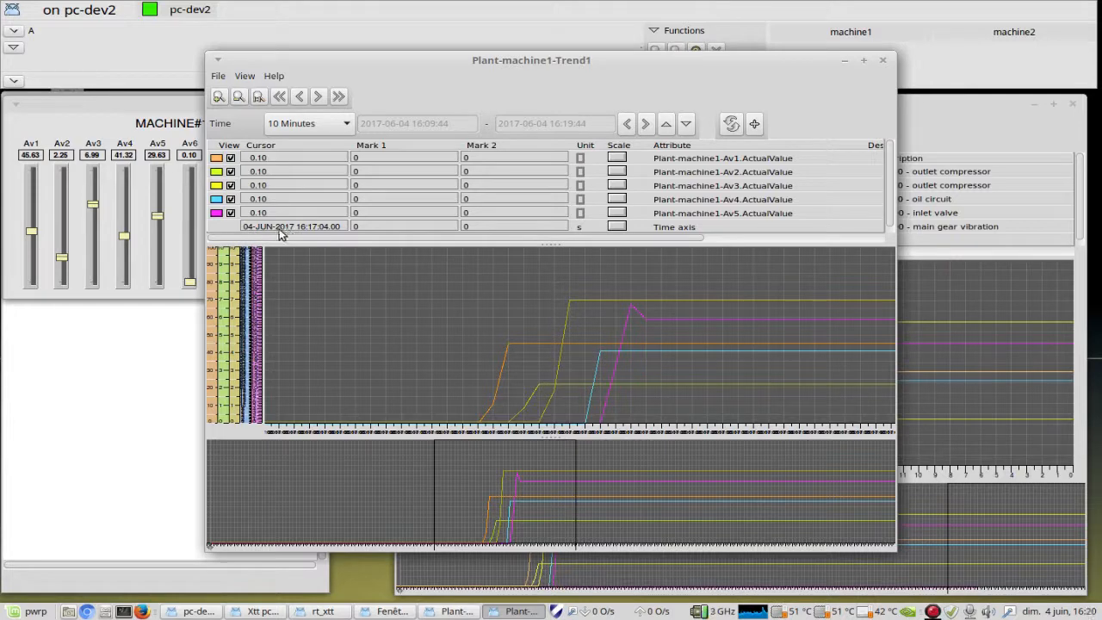
Step: Move the snapshot window off the live Trend1 window's signal list and compare the Description columns of both windows
left_click_drag(628, 68, 492, 70)
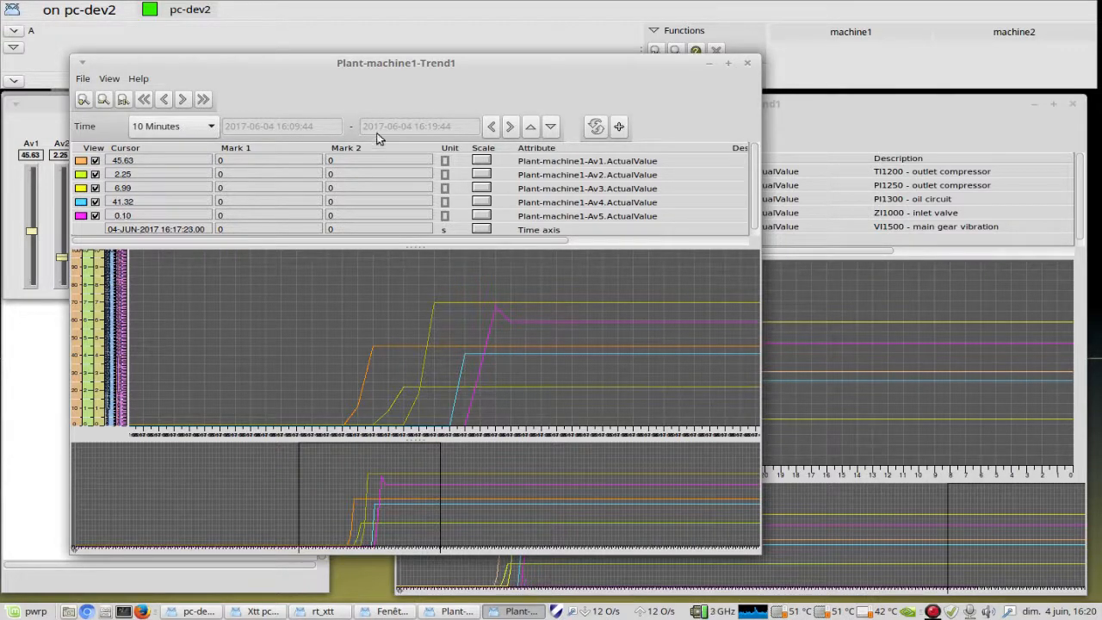
left_click_drag(292, 62, 402, 42)
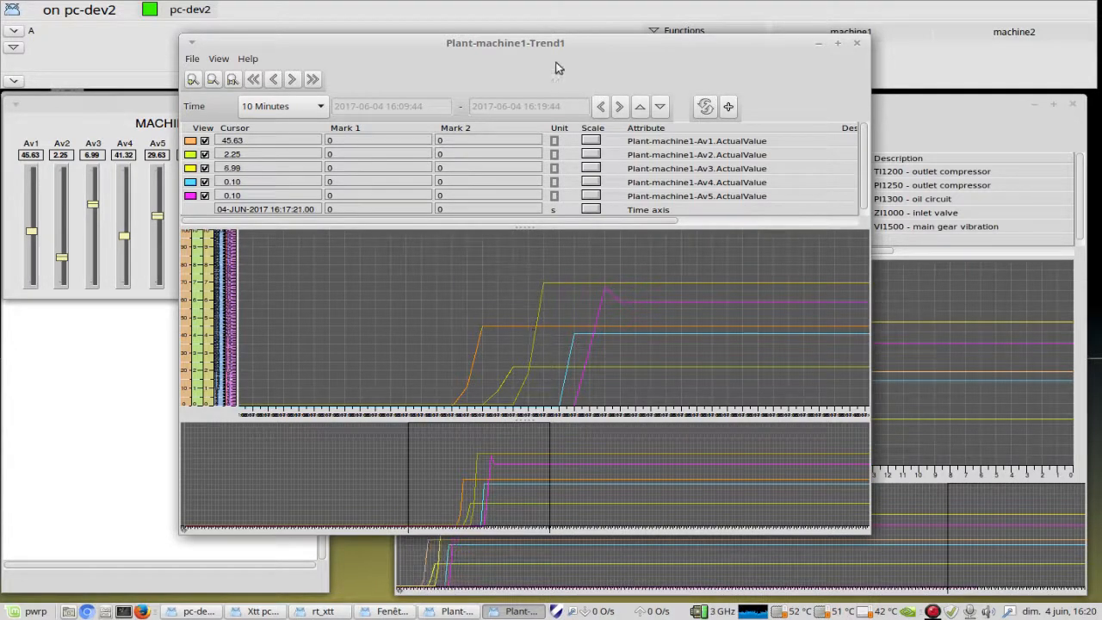
left_click_drag(554, 42, 409, 28)
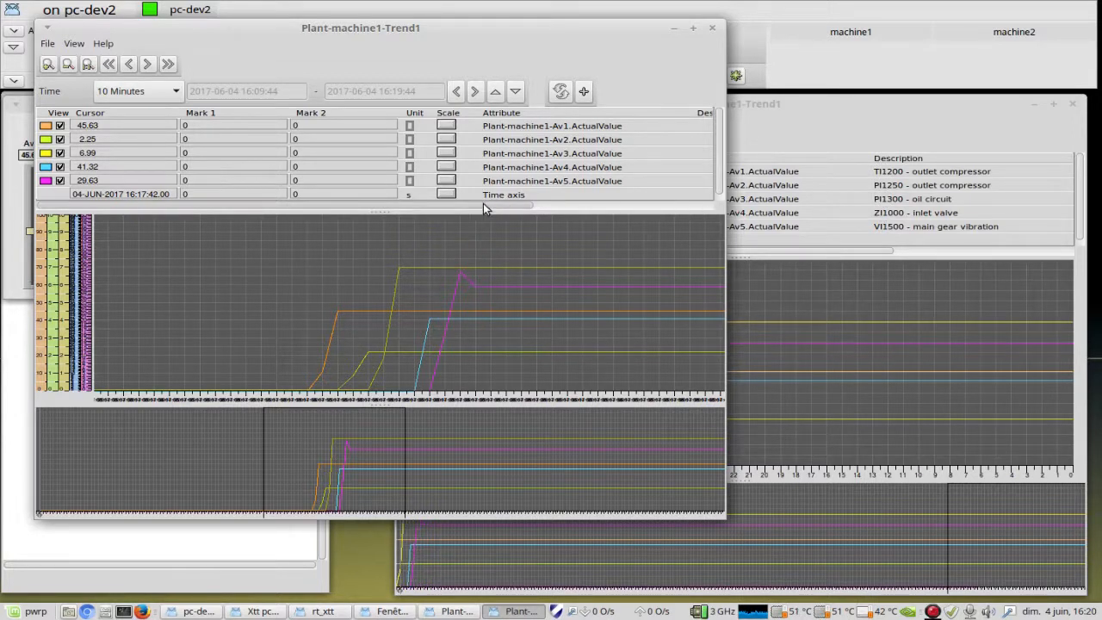
left_click_drag(482, 204, 631, 203)
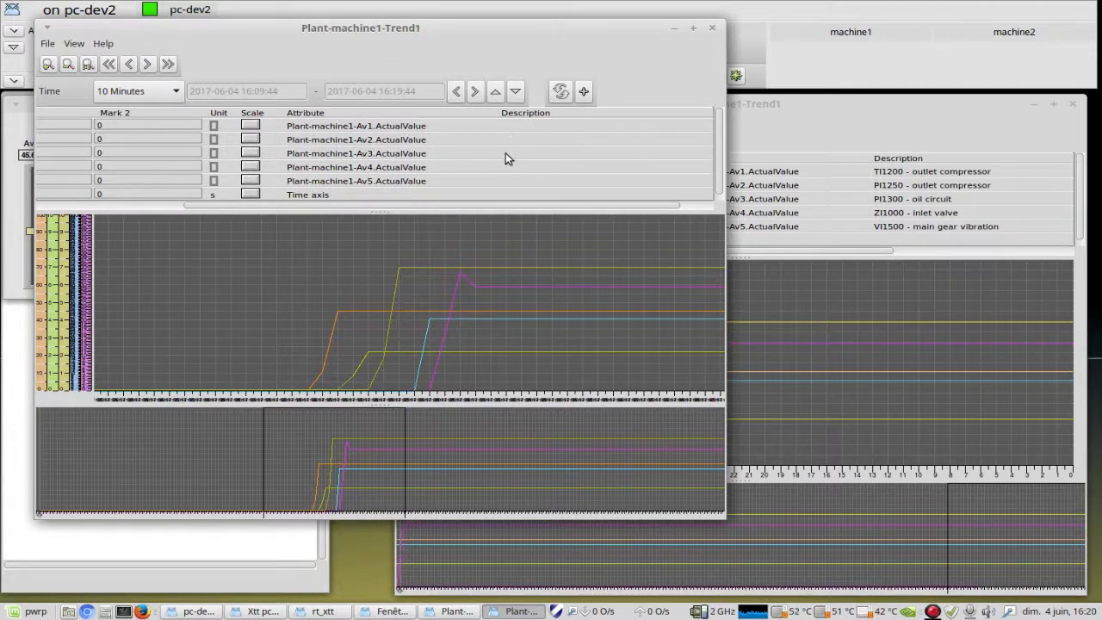
left_click_drag(595, 204, 445, 225)
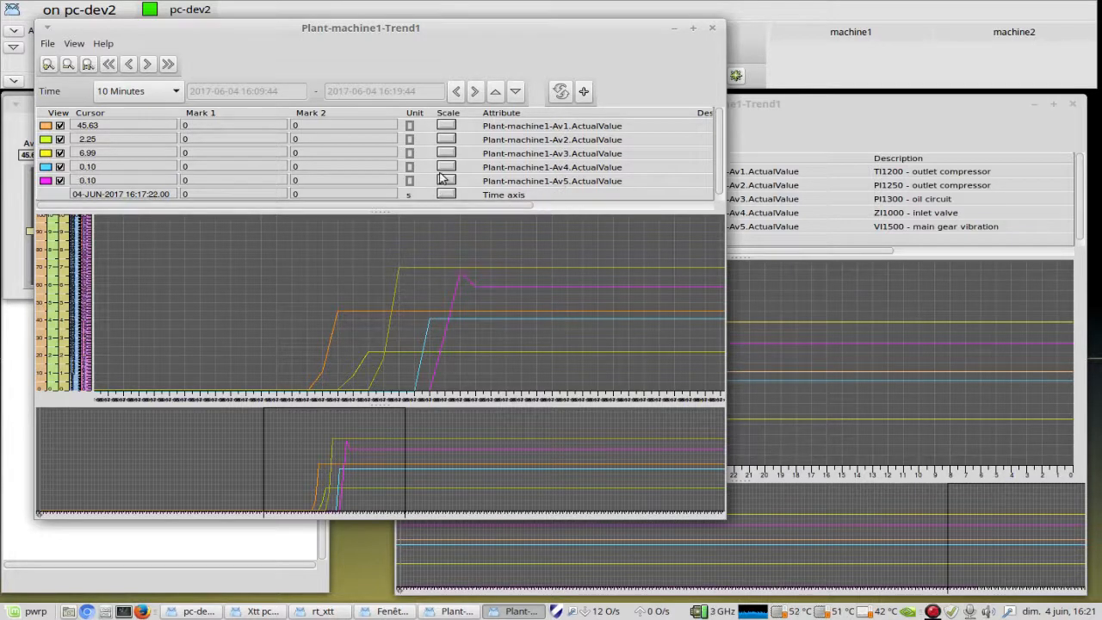
Step: Shift the snapshot's detail view slightly earlier in time and close the snapshot window
left_click_drag(246, 27, 469, 40)
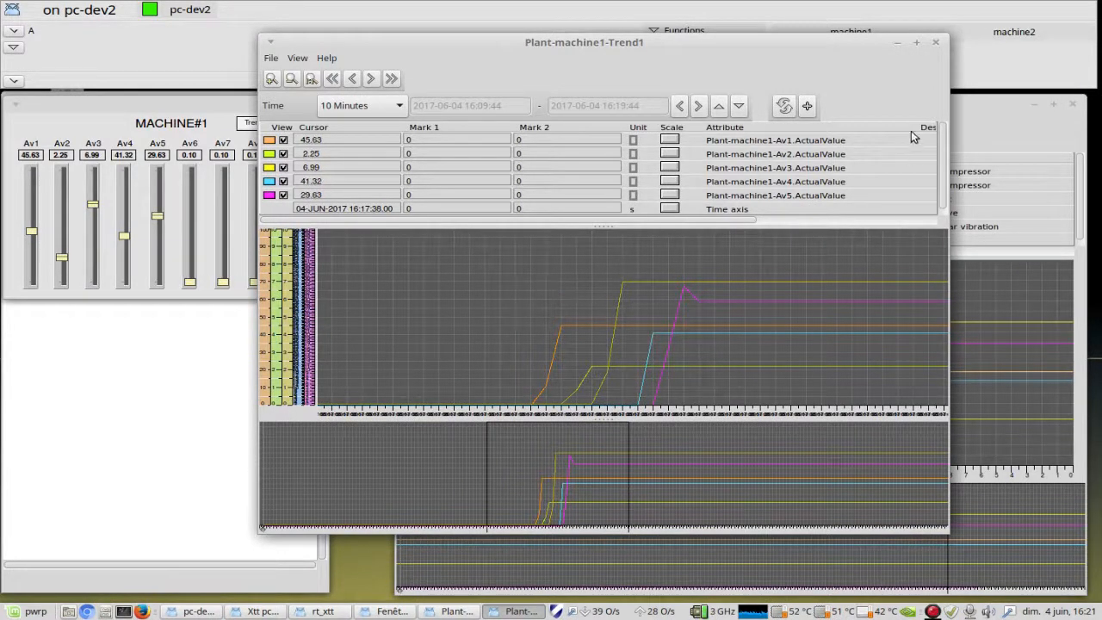
mouse_move(558, 494)
left_mouse_down()
mouse_move(603, 479)
mouse_move(546, 486)
left_mouse_up()
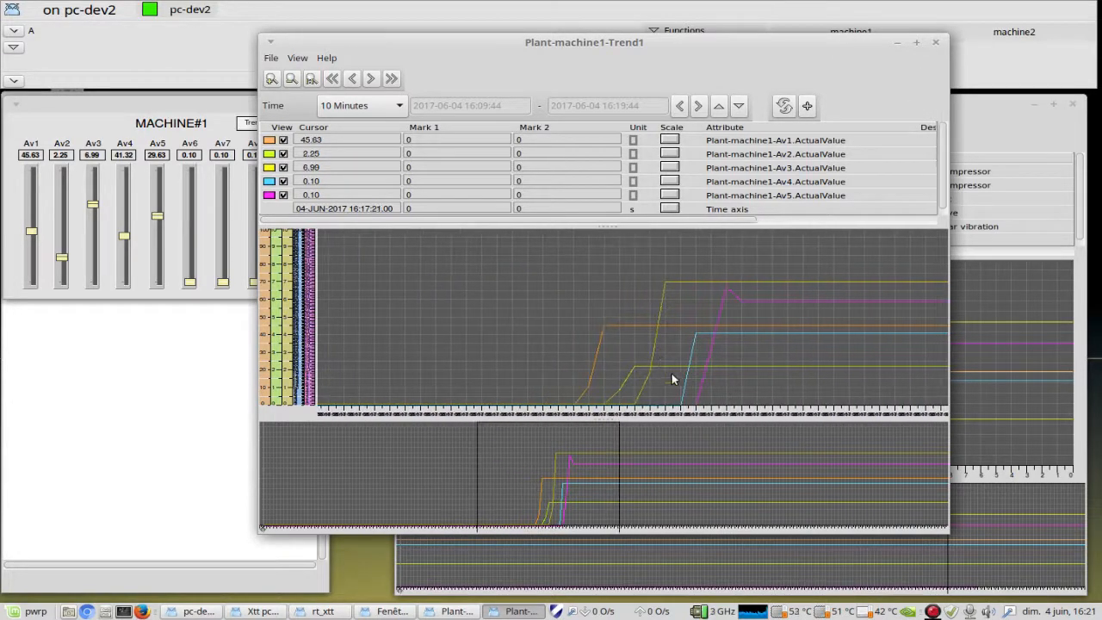
left_click(934, 43)
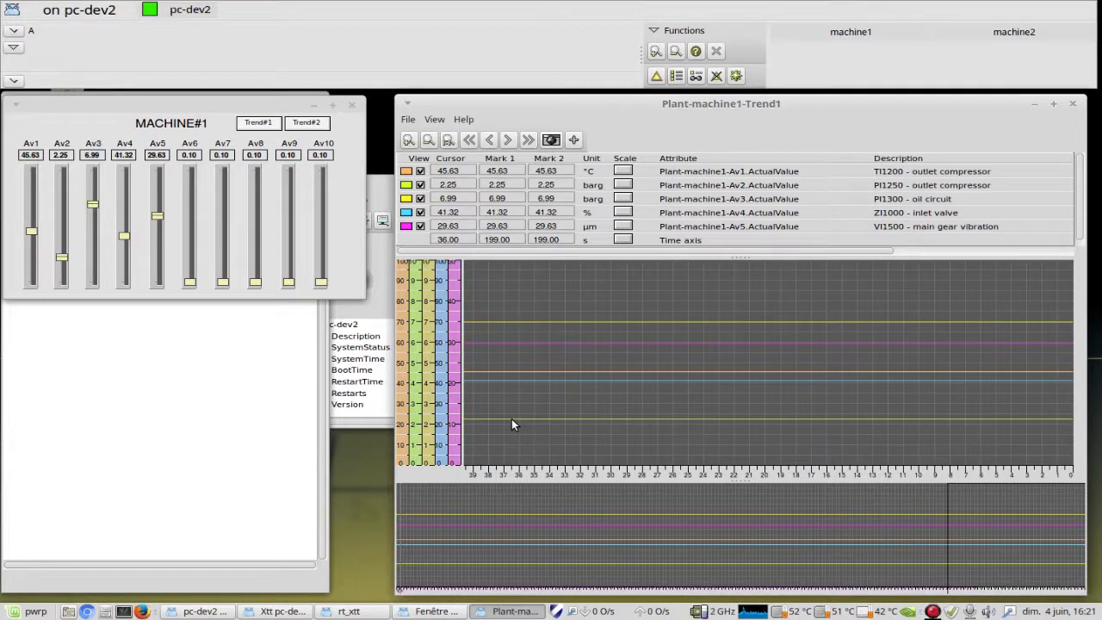
Step: Switch to the VolDatahist configurator and check the Av1 object under machine1 in the plant hierarchy
key("ctrl+alt+Right")
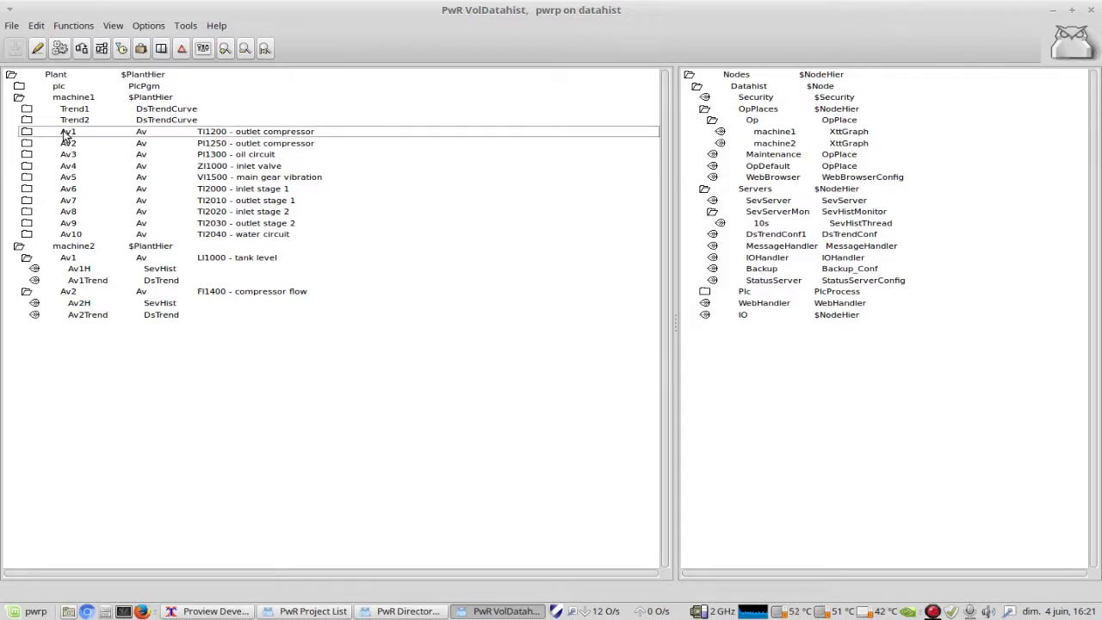
right_click(89, 136)
left_click(91, 125)
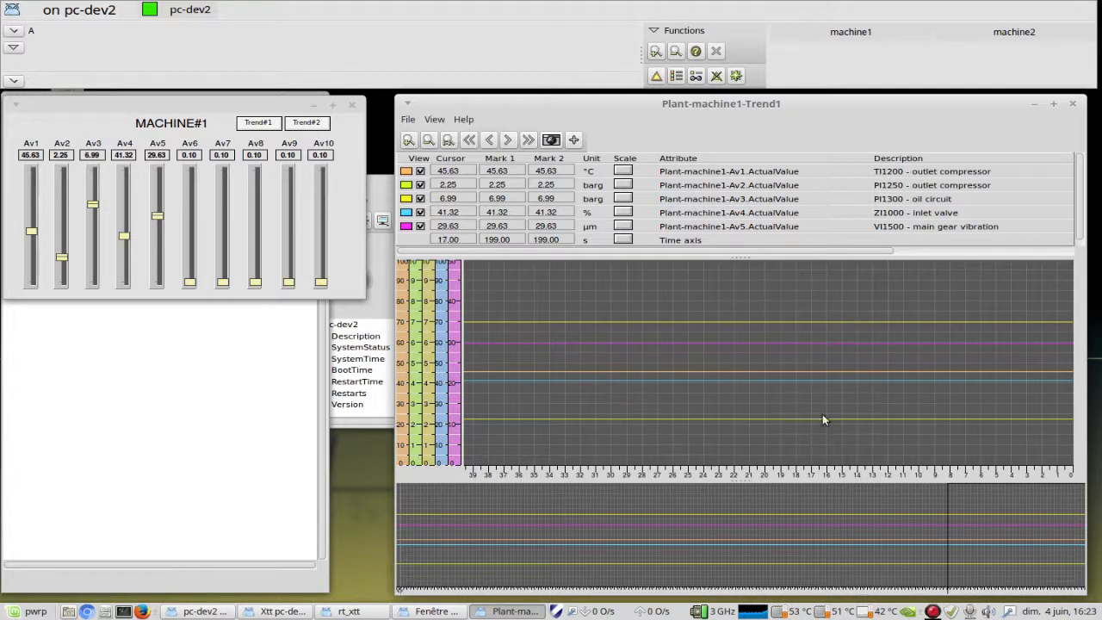
Step: Return to the live Trend1 window and place Mark 1 at several times along the curves, finishing at 39 s
left_click(659, 351)
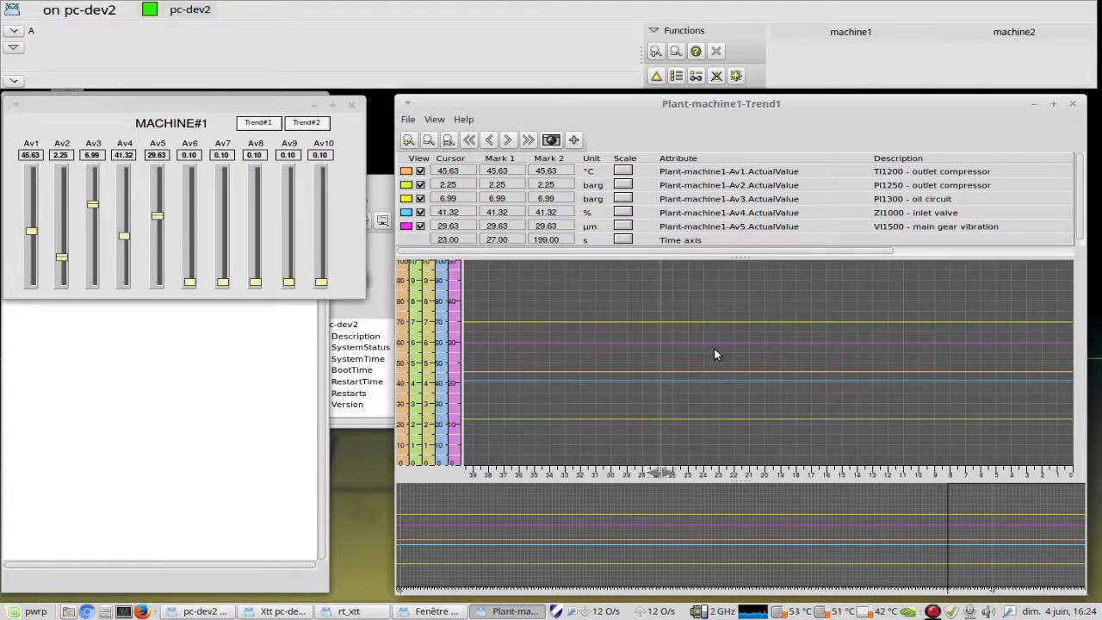
left_click(689, 394)
left_click(706, 394)
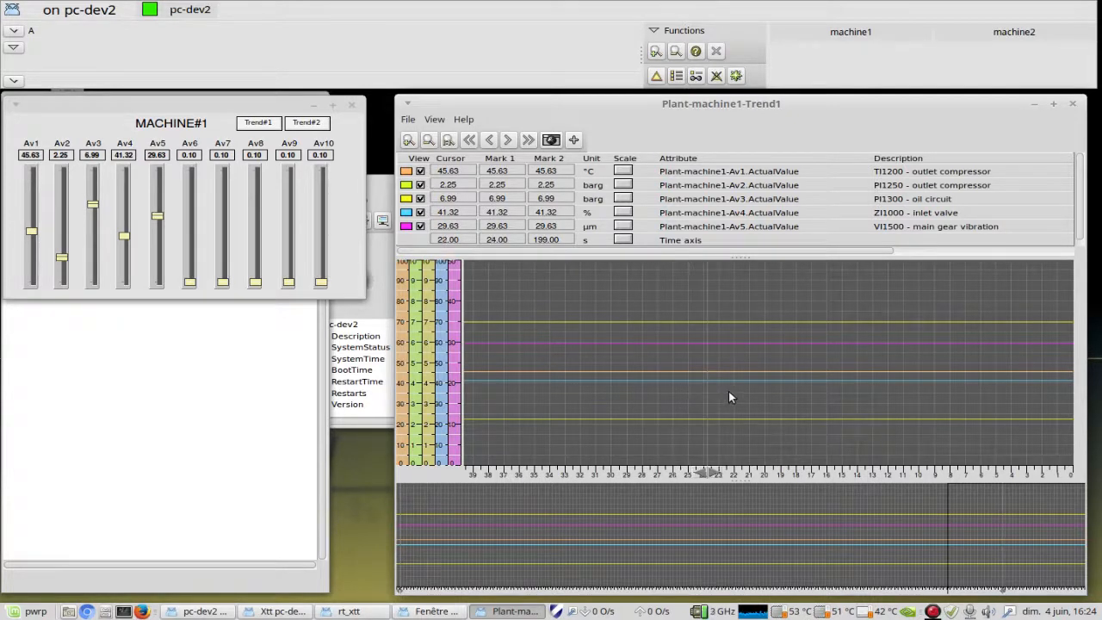
left_click(729, 397)
left_click(753, 395)
left_click(763, 397)
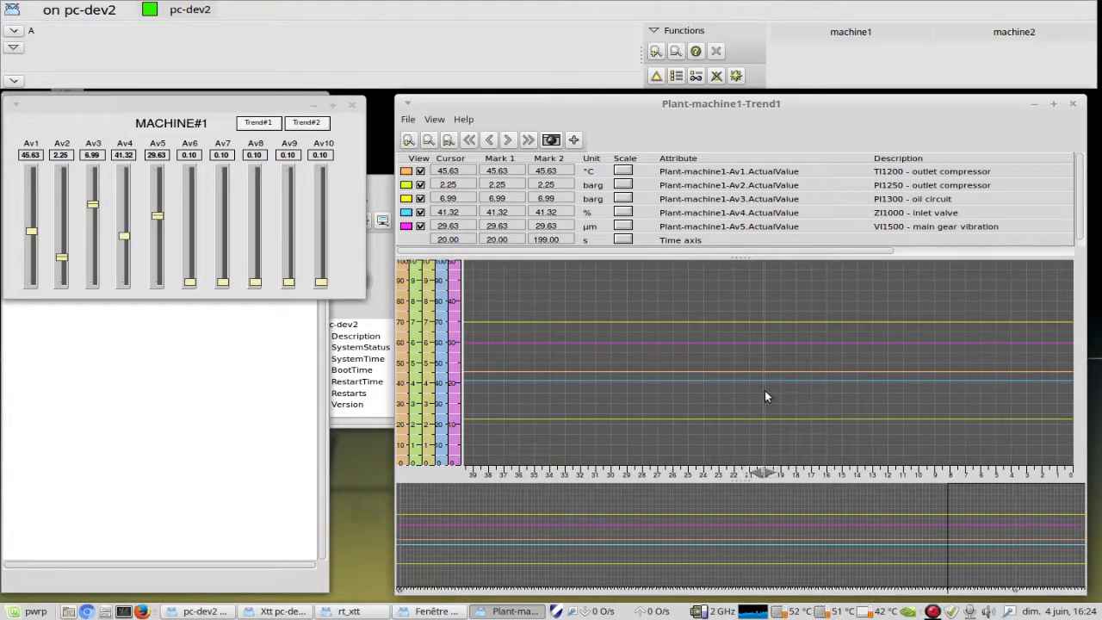
left_click(768, 396)
left_click(770, 392)
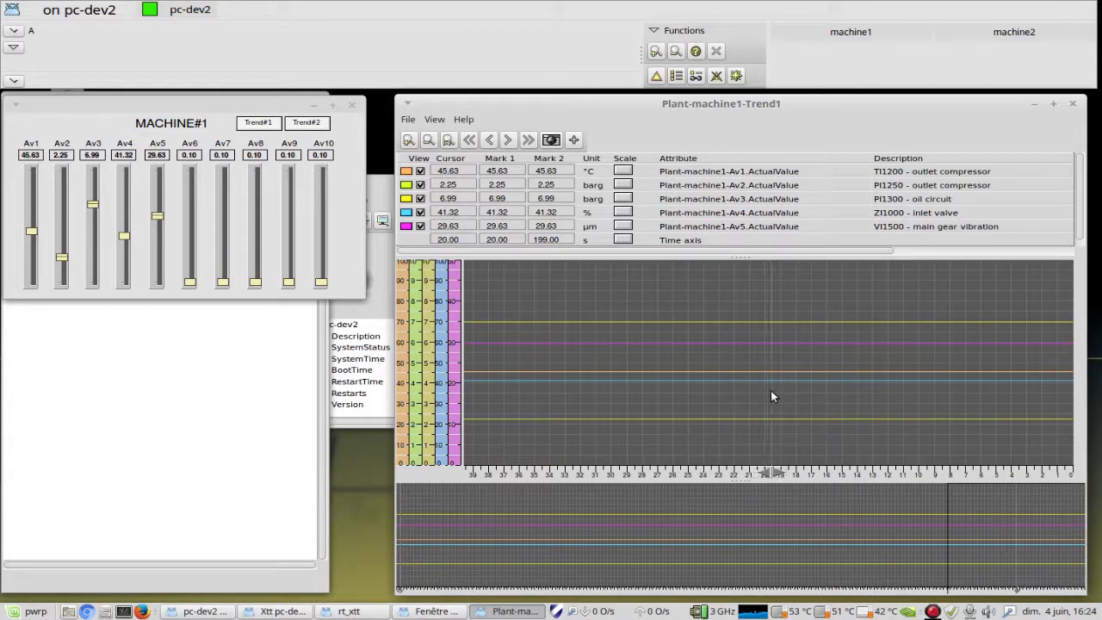
left_click(775, 390)
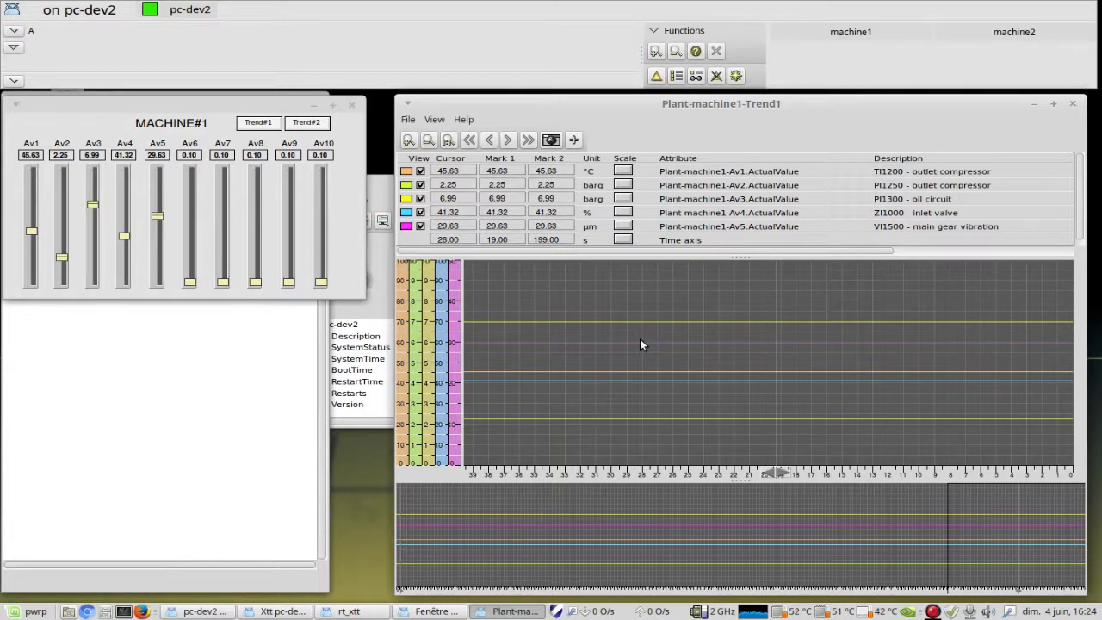
left_click(465, 444)
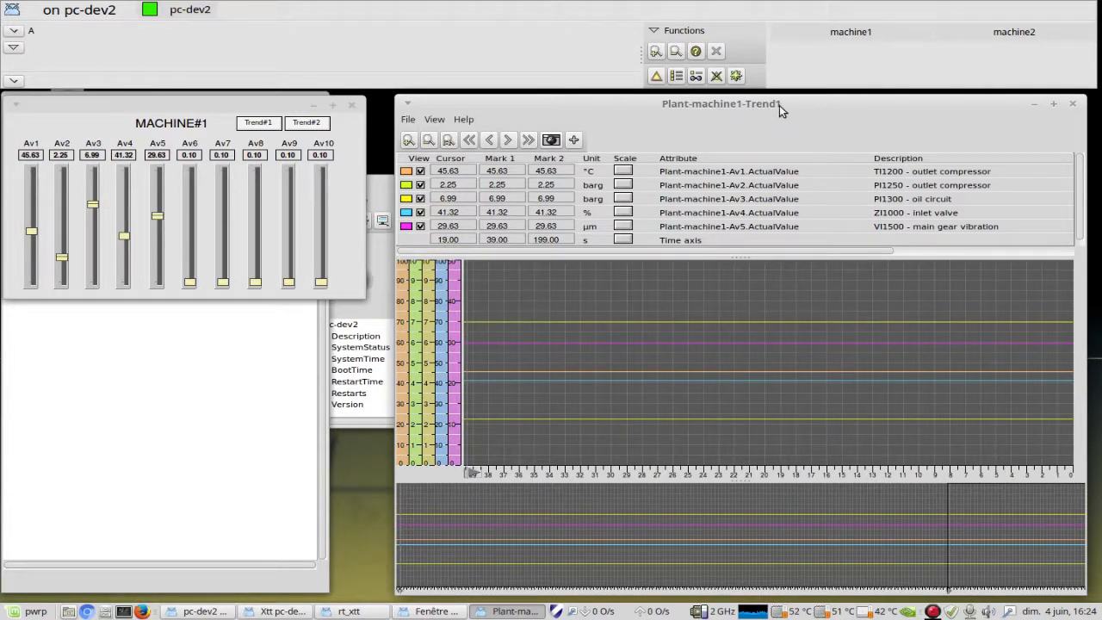
Step: Look through the operator window's Functions commands, dismiss them and close the Plant-machine1-Trend1 curve window
left_click(667, 33)
mouse_move(697, 66)
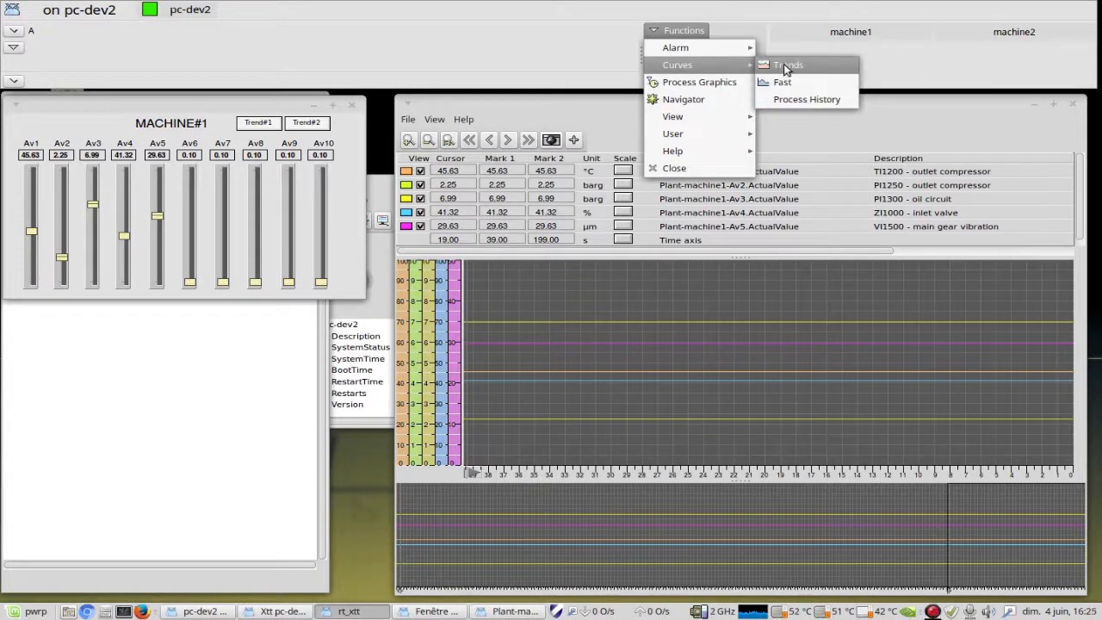
left_click(694, 34)
left_click(1073, 105)
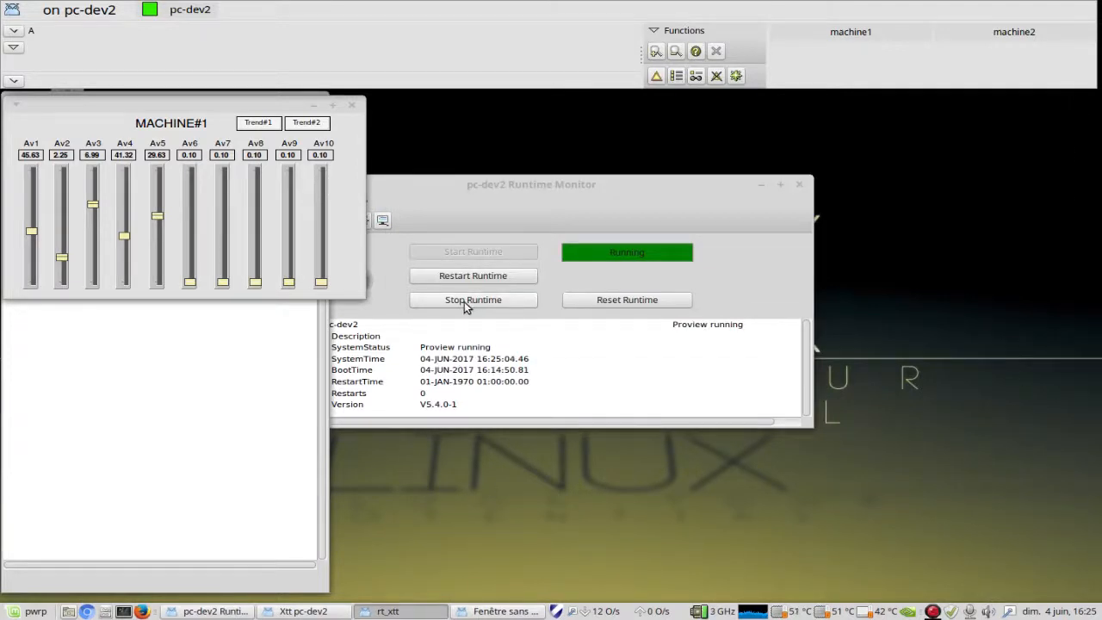
Step: Open Trend#1 from the MACHINE#1 graph, place its curve window beside the graph for viewing and close it
left_click(258, 125)
left_click_drag(328, 58, 522, 100)
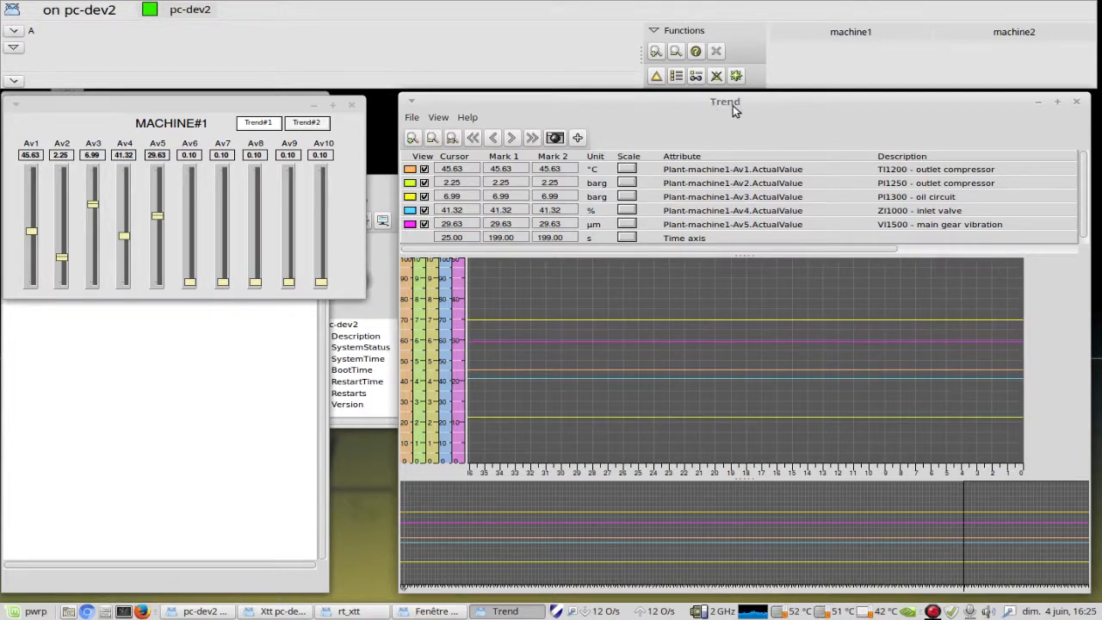
left_click(1076, 102)
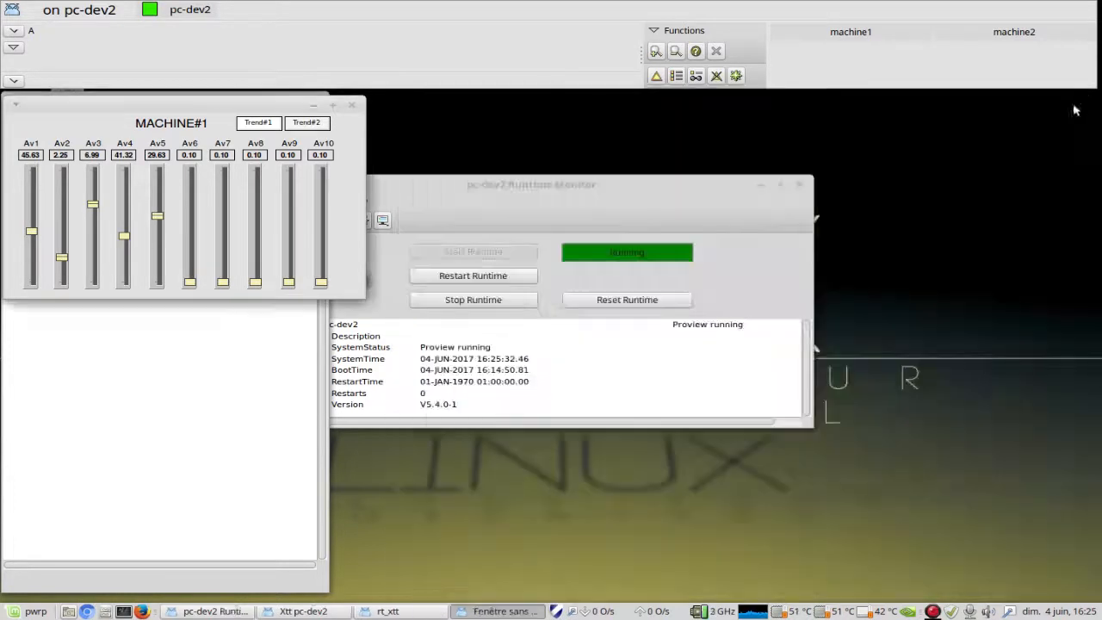
Step: Open Plant-machine1-Trend1 from the operator window's list of trends, view its curves and close the window
left_click(674, 34)
mouse_move(676, 66)
left_click(764, 66)
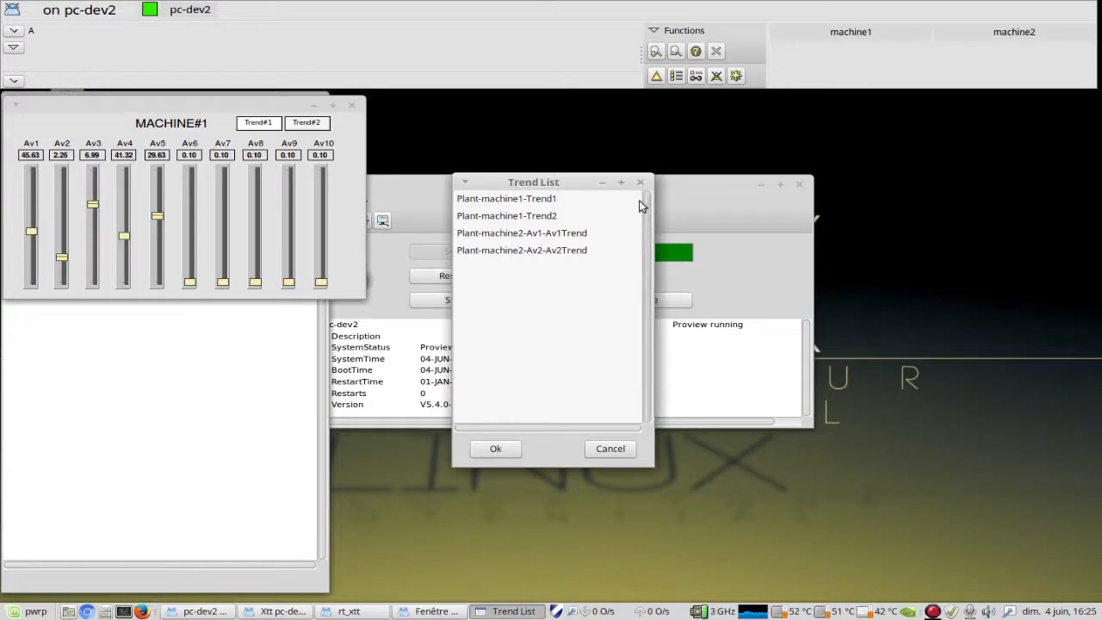
left_click(509, 203)
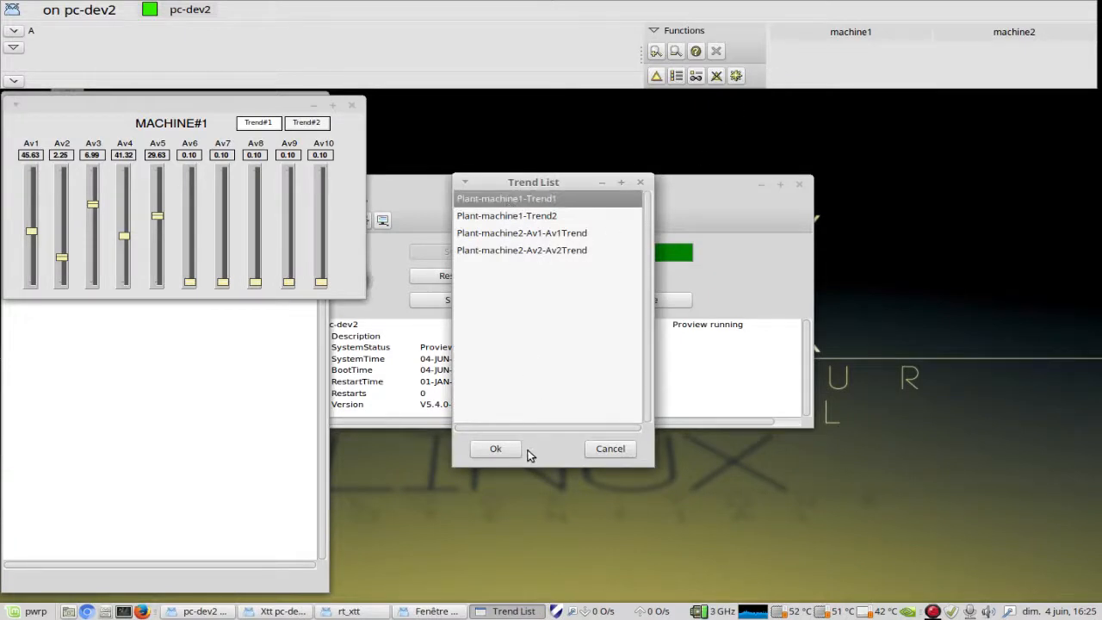
left_click(495, 448)
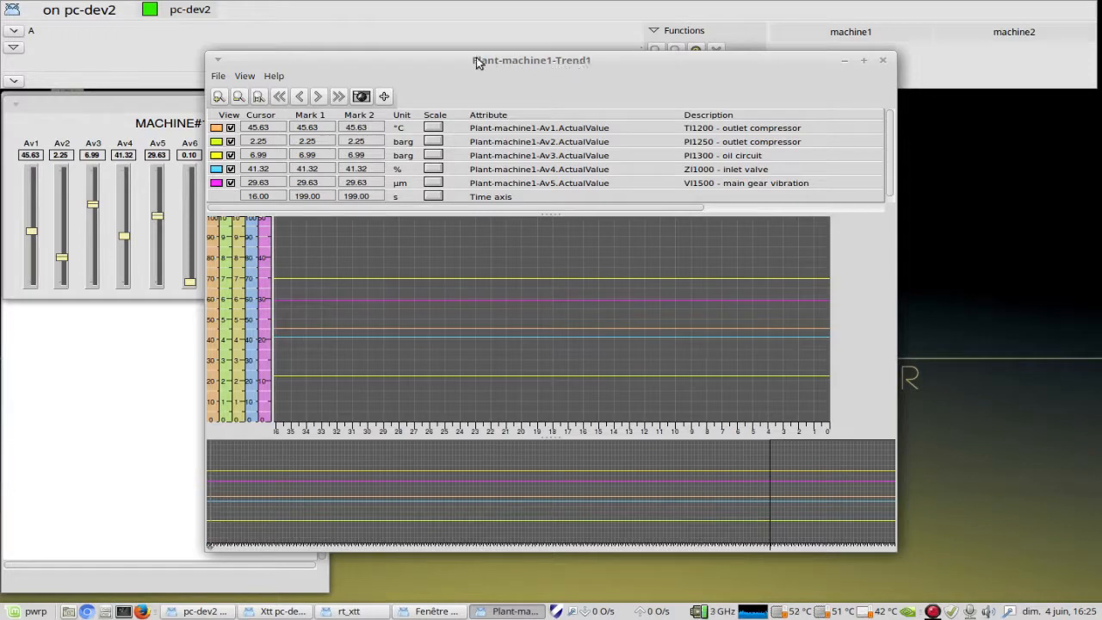
left_click(882, 59)
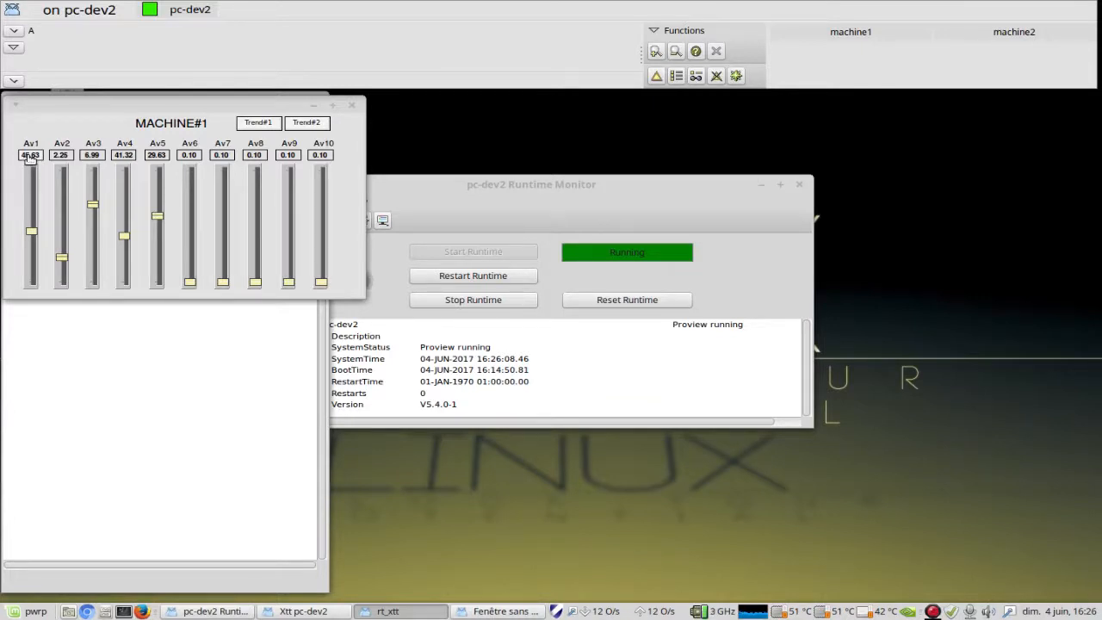
Step: Open the trend directly from the Av1 value in the MACHINE#1 graph, move it beside the graph and close it
right_click(31, 157)
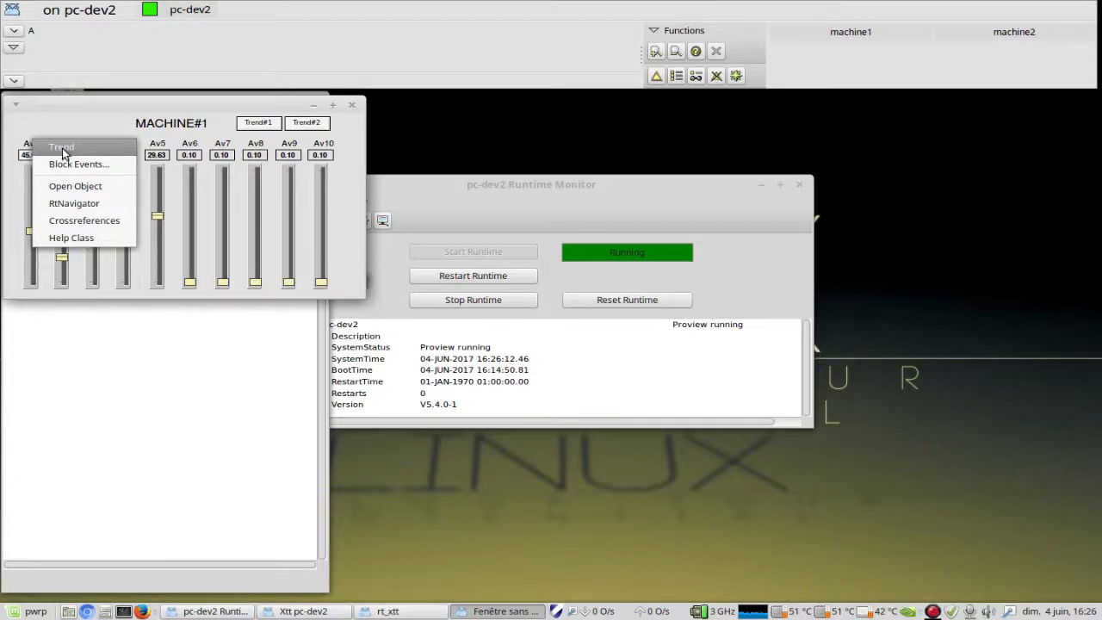
left_click(62, 149)
left_click_drag(372, 60, 551, 109)
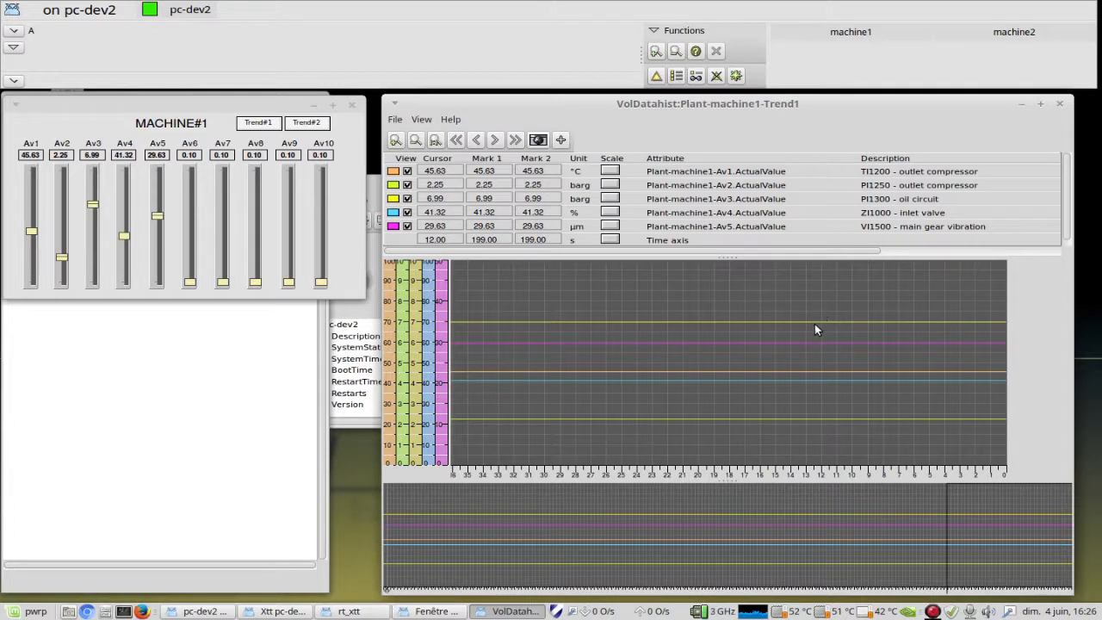
left_click(1059, 104)
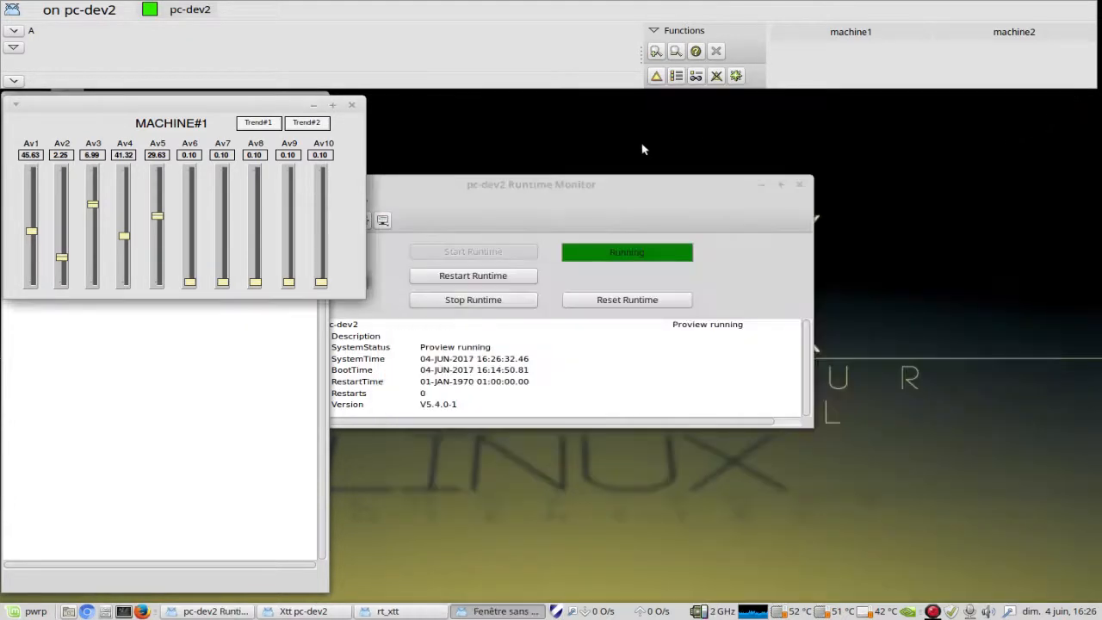
Step: Open the trend from Av6 beside the MACHINE#1 graph and shift its detail view to the oldest data and back to the newest
right_click(191, 140)
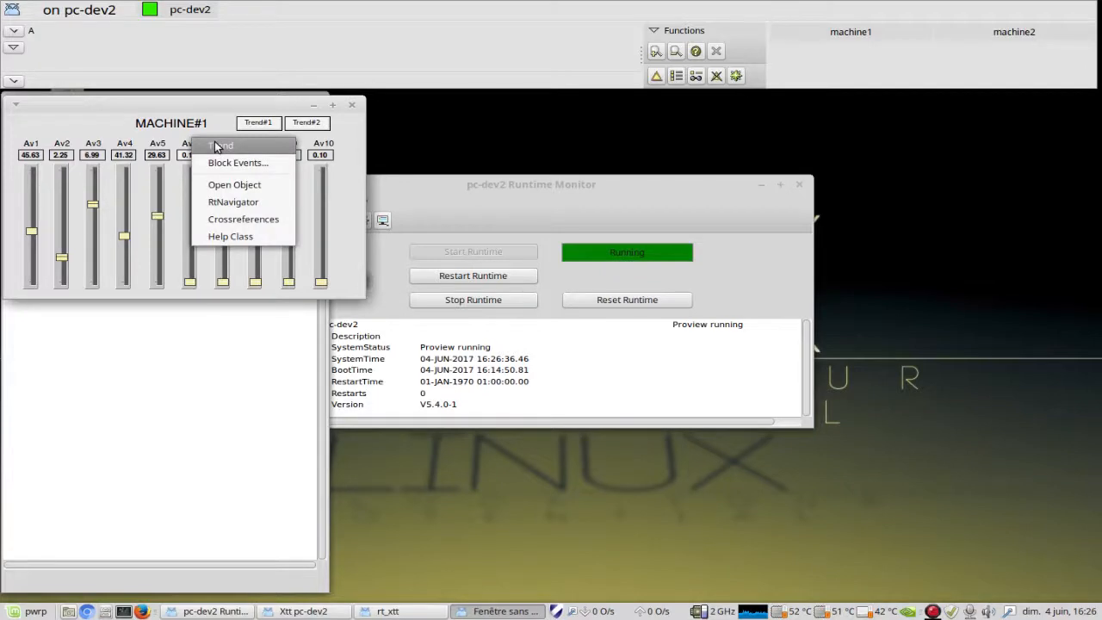
left_click(217, 148)
left_click_drag(496, 62, 691, 104)
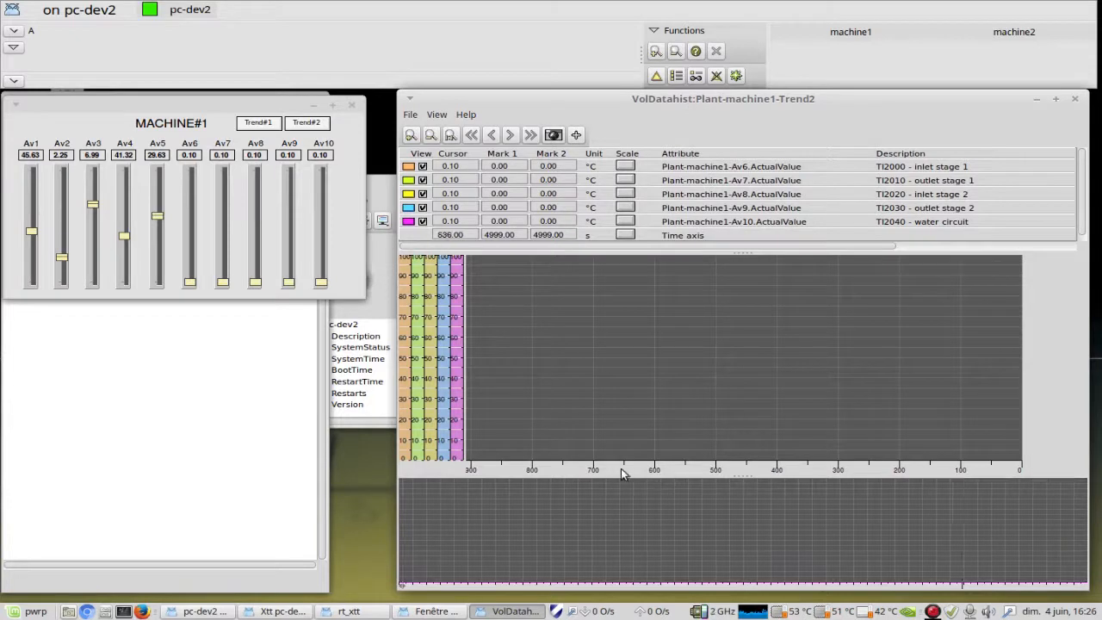
mouse_move(1022, 520)
left_mouse_down()
mouse_move(848, 539)
mouse_move(434, 549)
left_mouse_up()
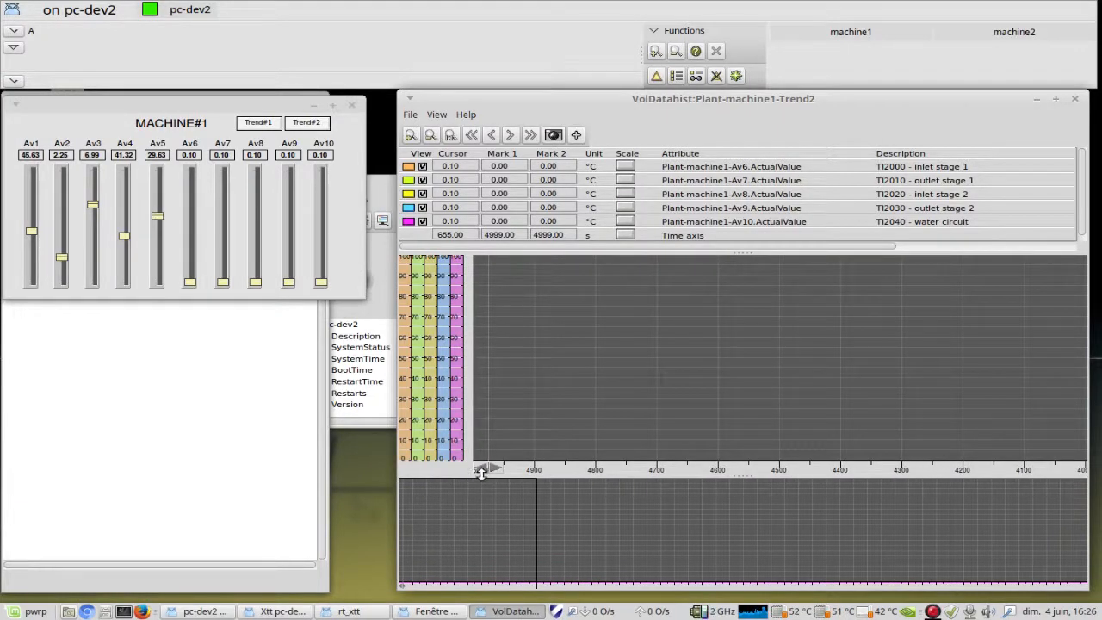
mouse_move(439, 538)
left_mouse_down()
mouse_move(559, 524)
mouse_move(1023, 525)
left_mouse_up()
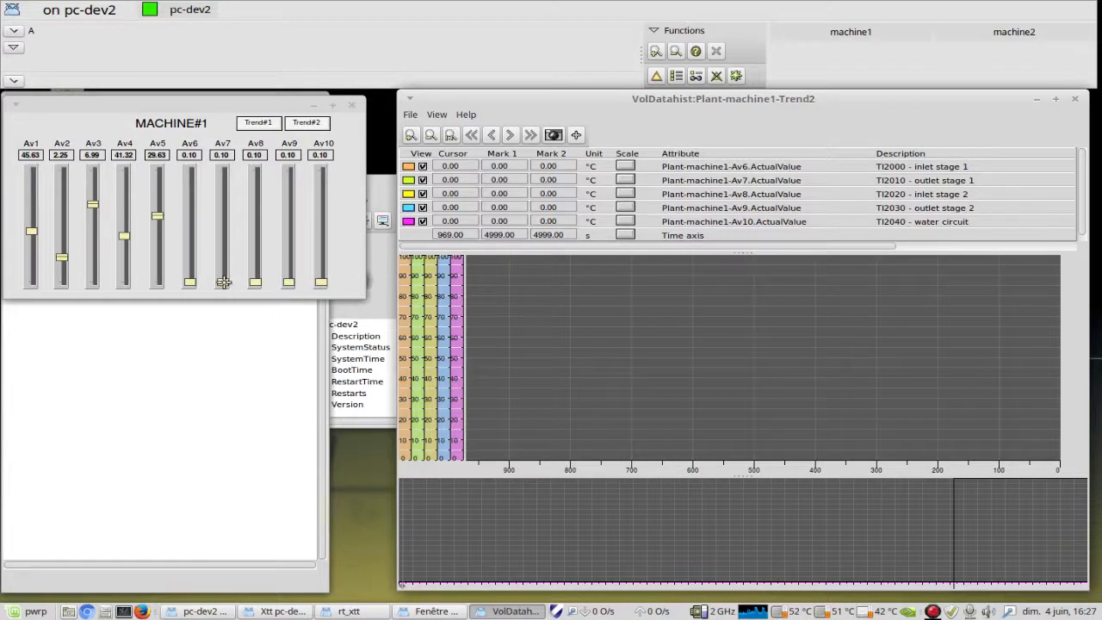
Step: Raise the MACHINE#1 signals to about 37.6 for Av7, 70.9 for Av8, 66.6 for Av6, 11.8 for Av9 and 30.3 for Av10
left_click_drag(223, 281, 229, 240)
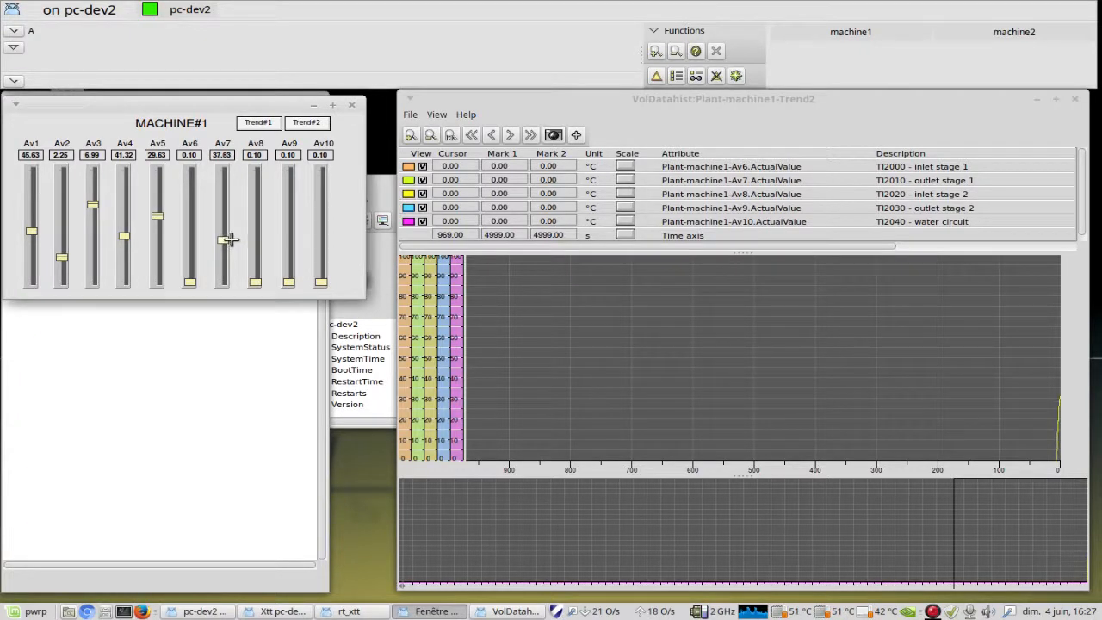
left_click_drag(256, 282, 258, 202)
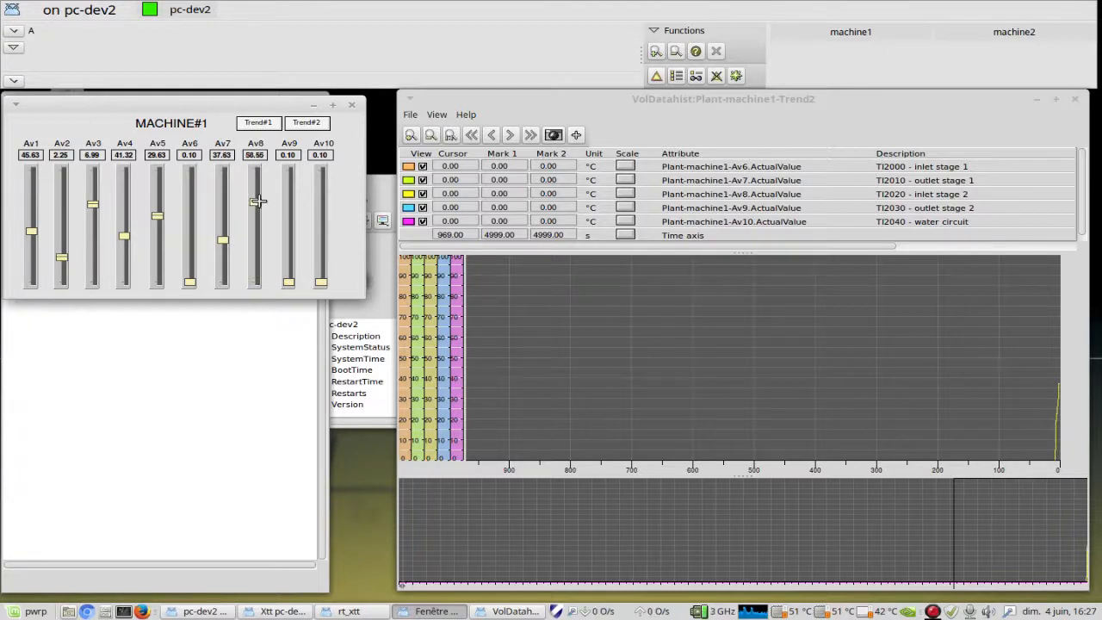
left_click_drag(191, 277, 193, 208)
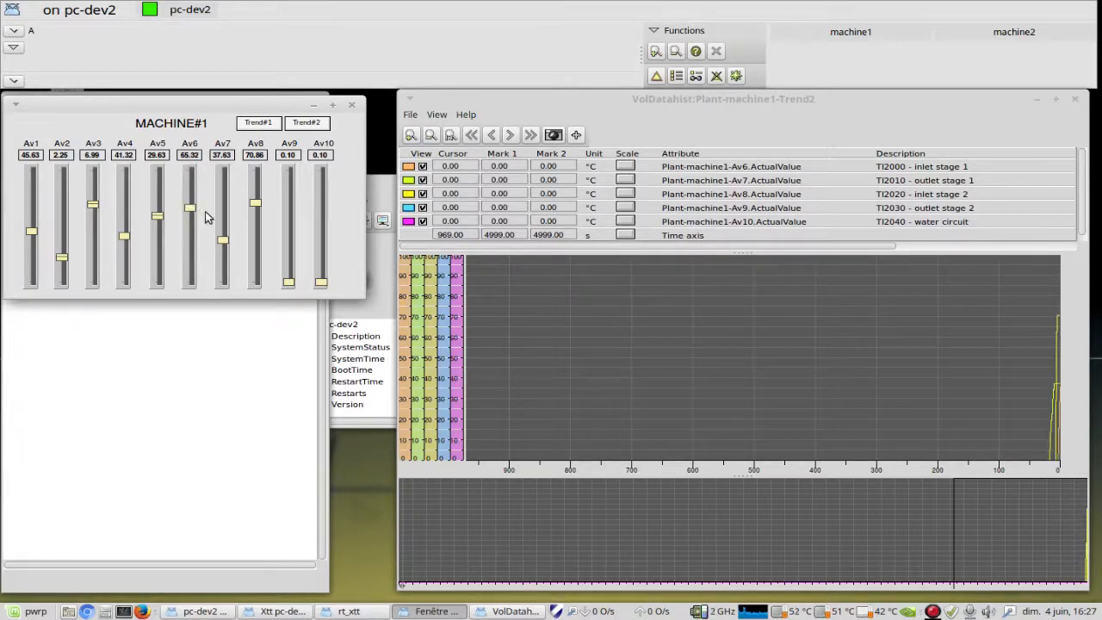
left_click_drag(290, 279, 321, 248)
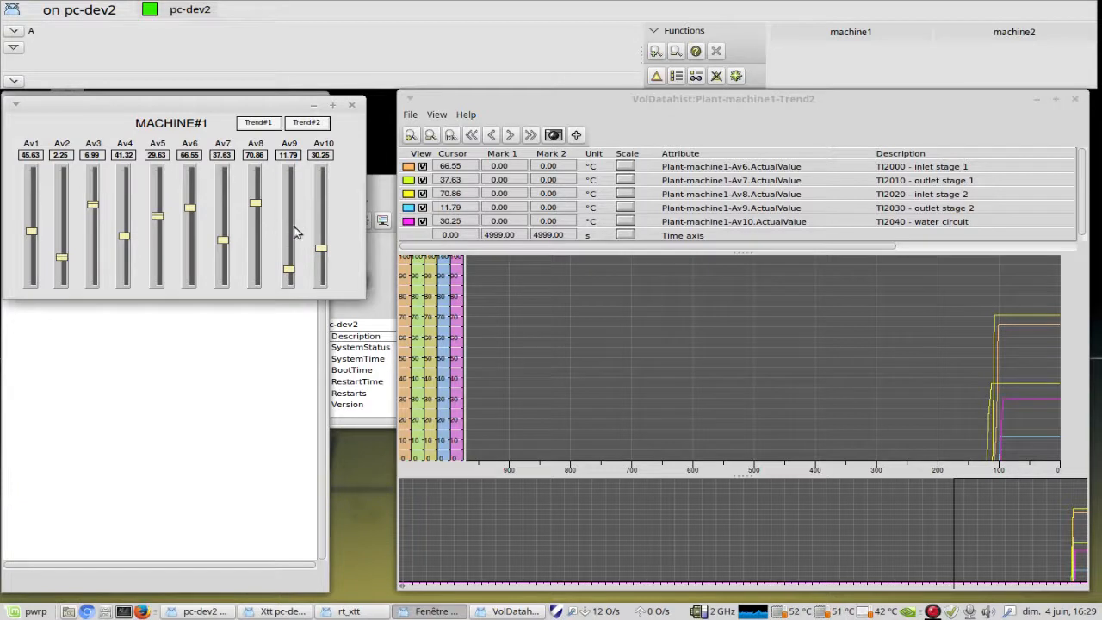
Step: Change Av8 to about 59.2 and Av7 to about 65.3, and shift the Trend2 window slightly
left_click_drag(255, 202, 255, 215)
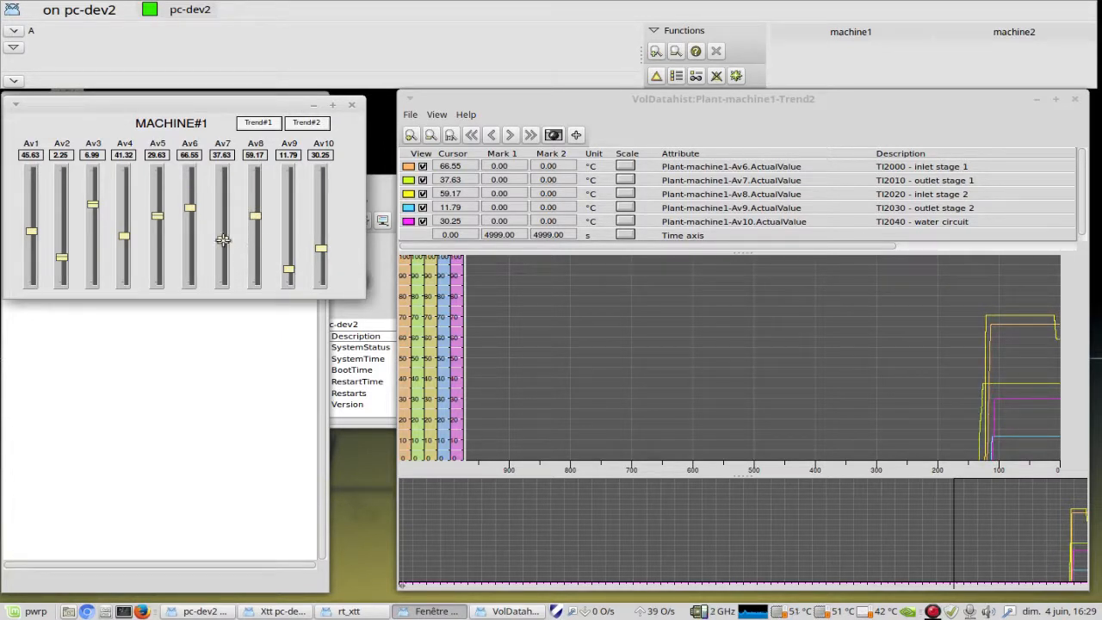
left_click_drag(223, 234, 224, 210)
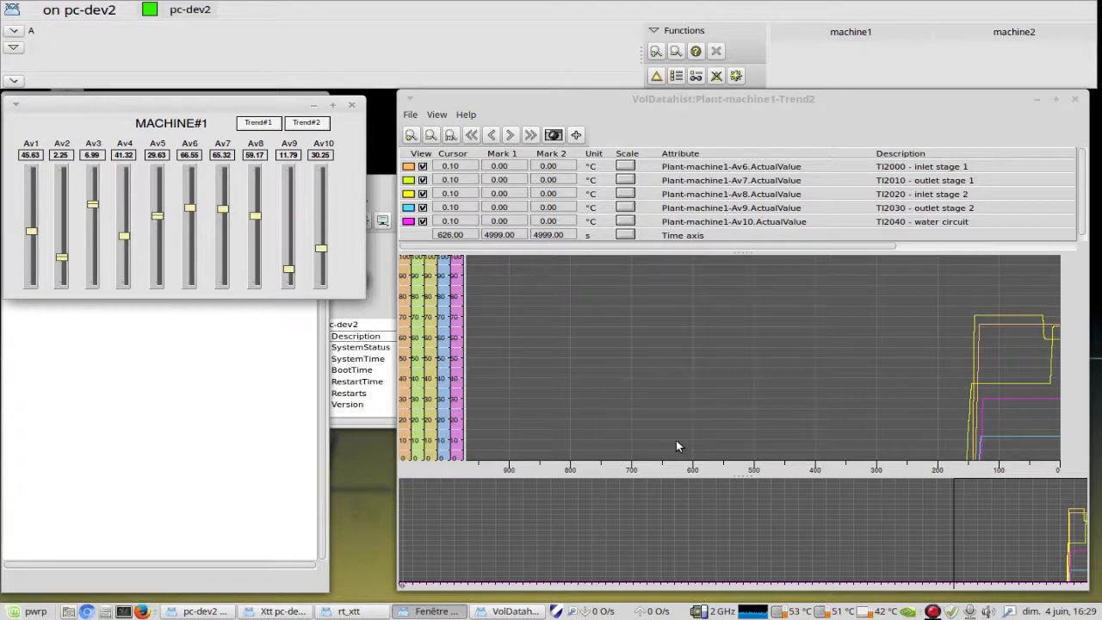
left_click_drag(807, 97, 801, 104)
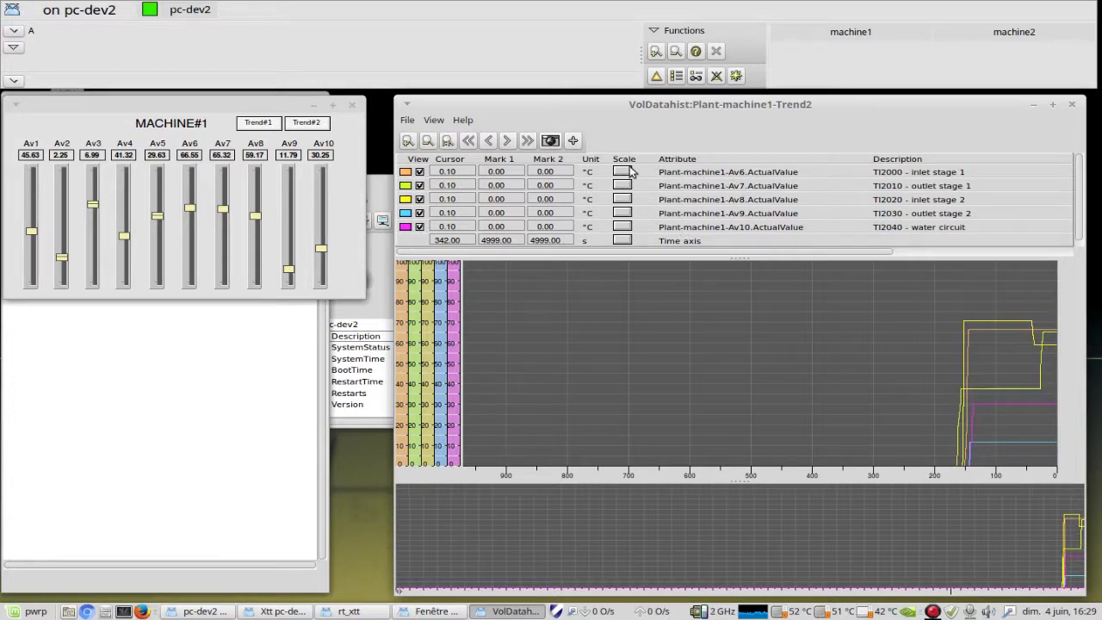
Step: Open the Plant-machine1-Av1-Av1H curve from the process history list and shift its detail view slightly earlier
left_click(670, 34)
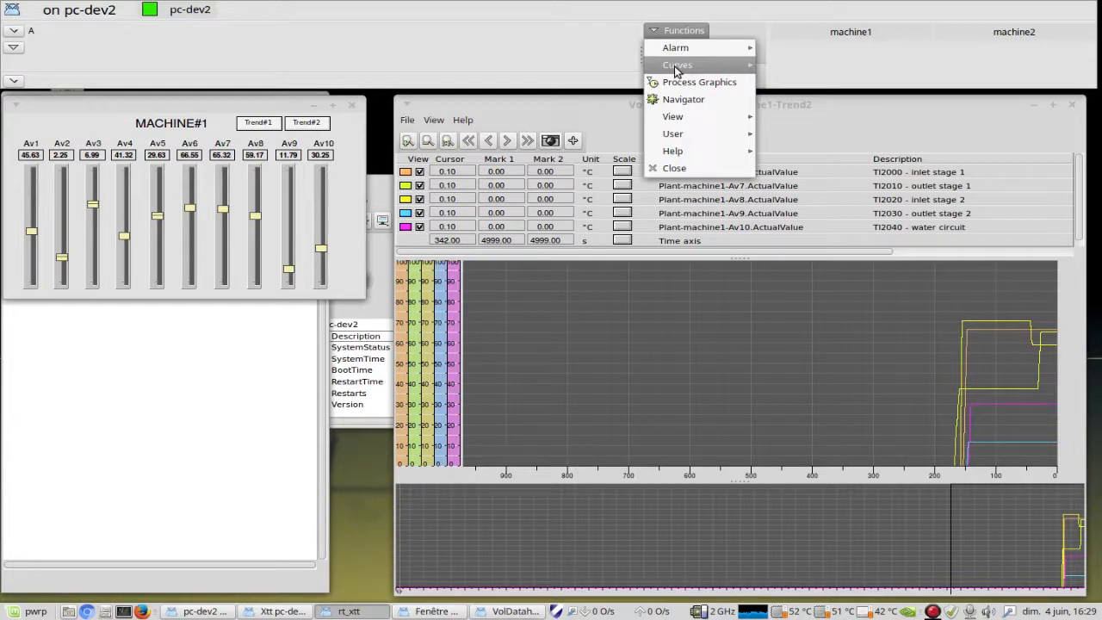
mouse_move(679, 65)
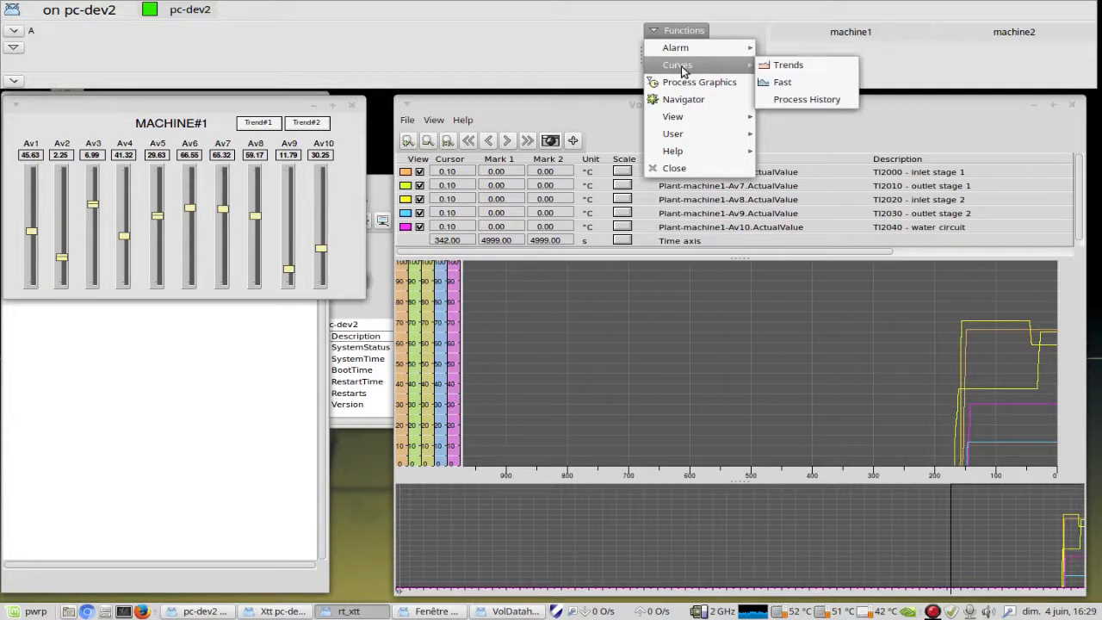
left_click(798, 102)
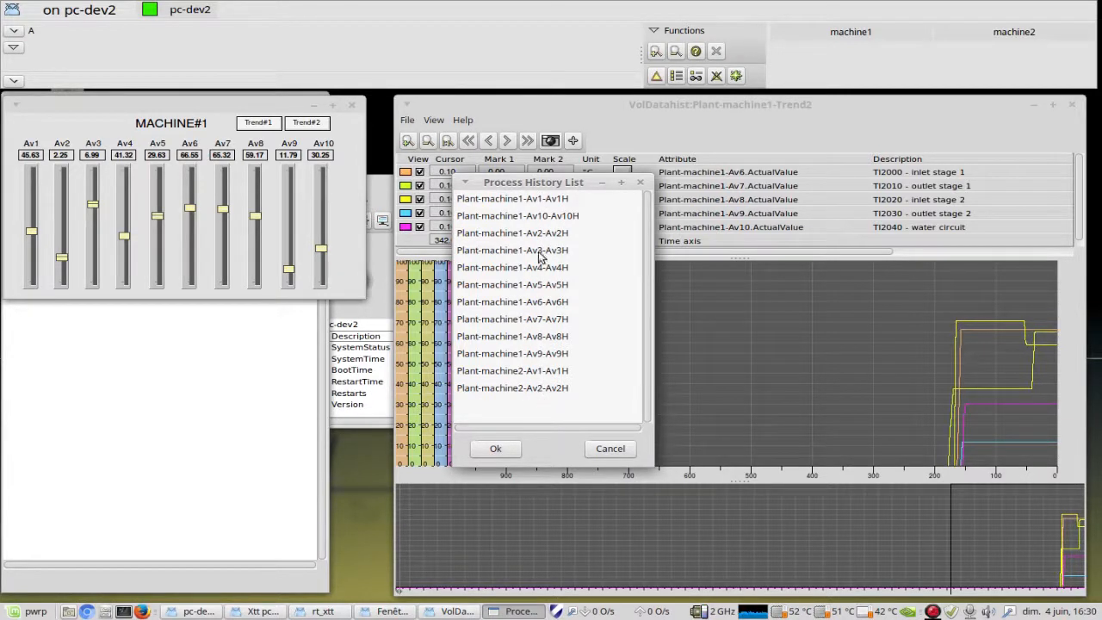
left_click(496, 203)
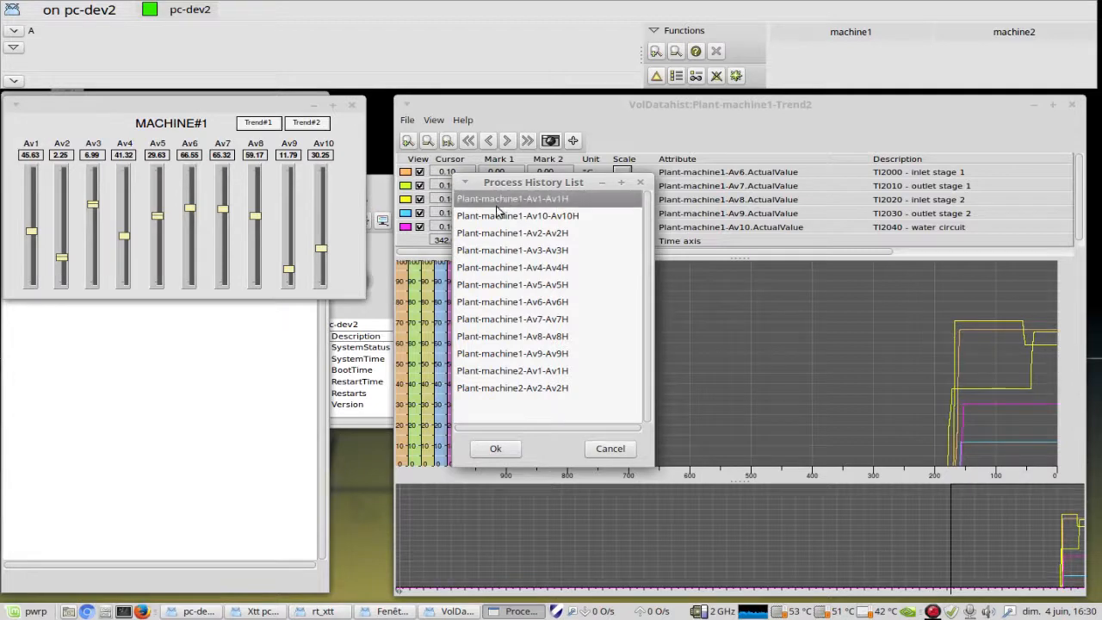
left_click(508, 449)
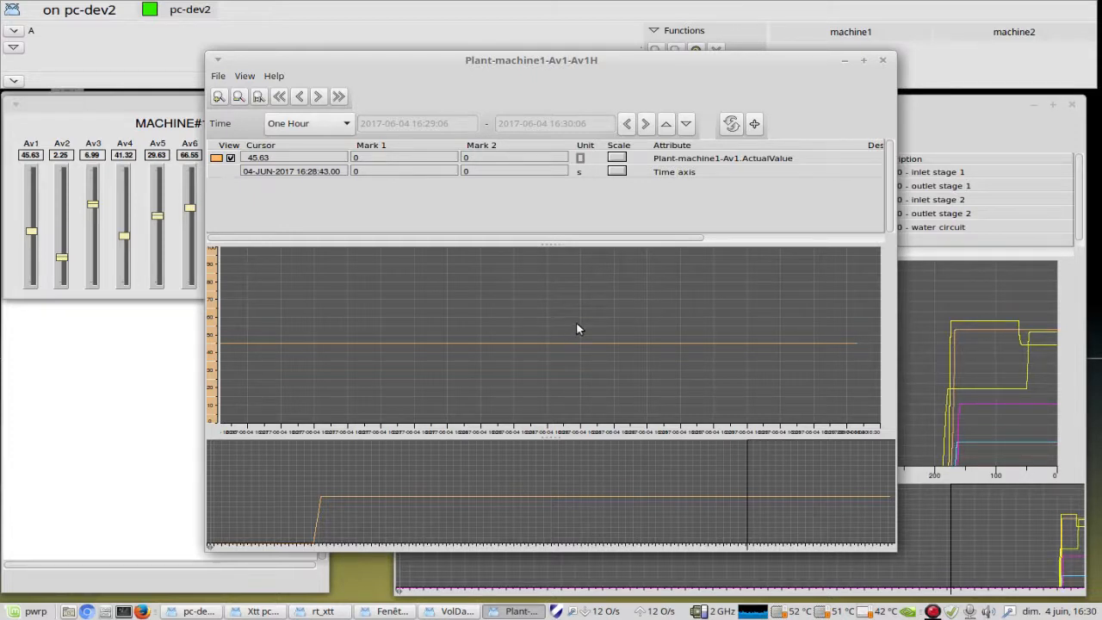
mouse_move(815, 498)
left_mouse_down()
mouse_move(259, 520)
mouse_move(728, 482)
mouse_move(798, 488)
left_mouse_up()
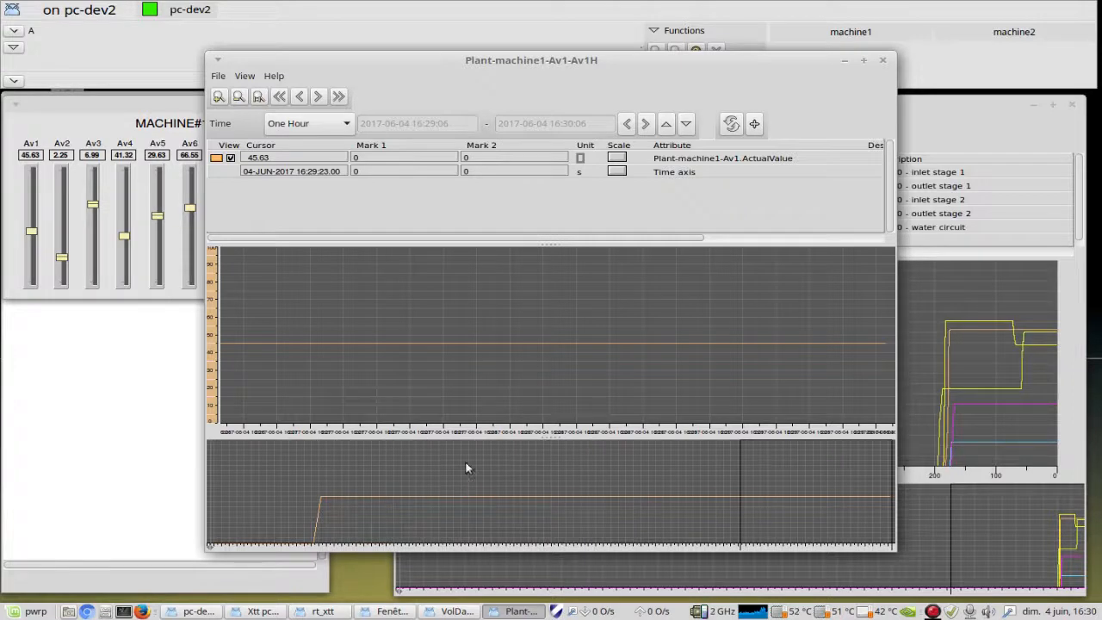
Step: Set the Av1 history's time range to One Day, refresh it, examine the curve from its early to latest data and close the window
left_click(315, 122)
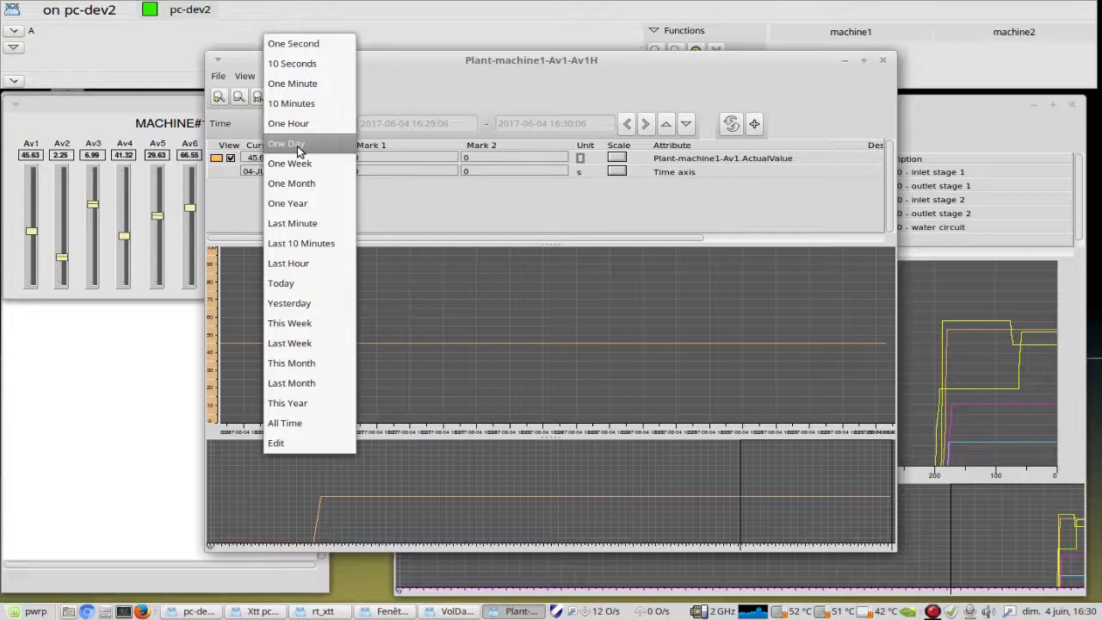
left_click(297, 146)
left_click(731, 124)
left_click_drag(820, 497, 286, 517)
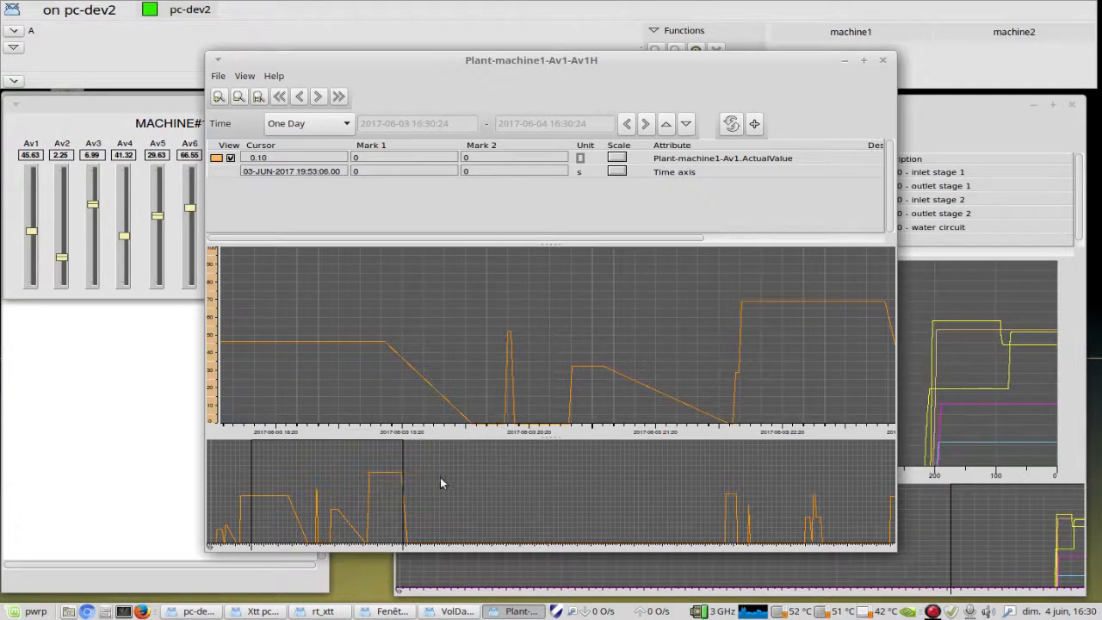
left_click_drag(315, 498, 872, 525)
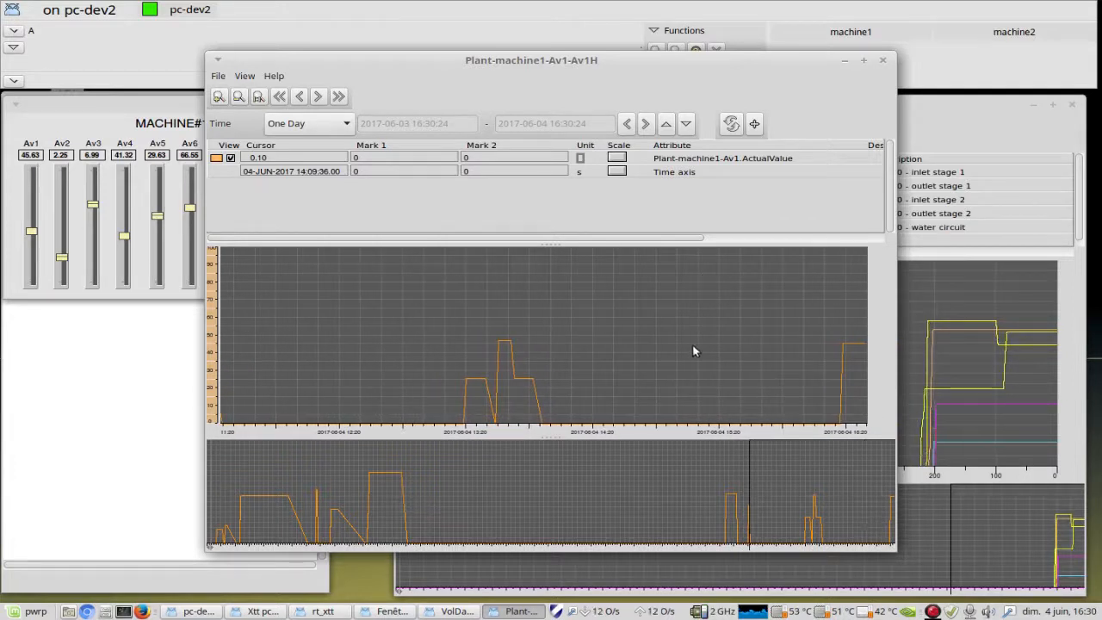
left_click(883, 62)
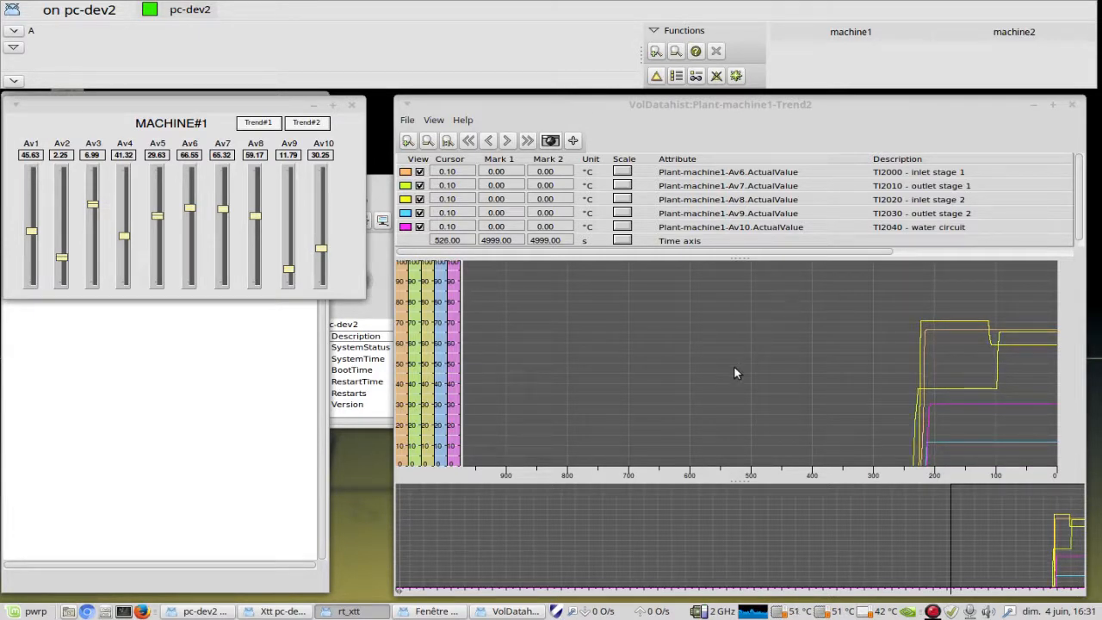
Step: Enlarge the signal table area in the Trend2 curve window and shrink it back to just below the Time axis row
left_click_drag(738, 257, 730, 300)
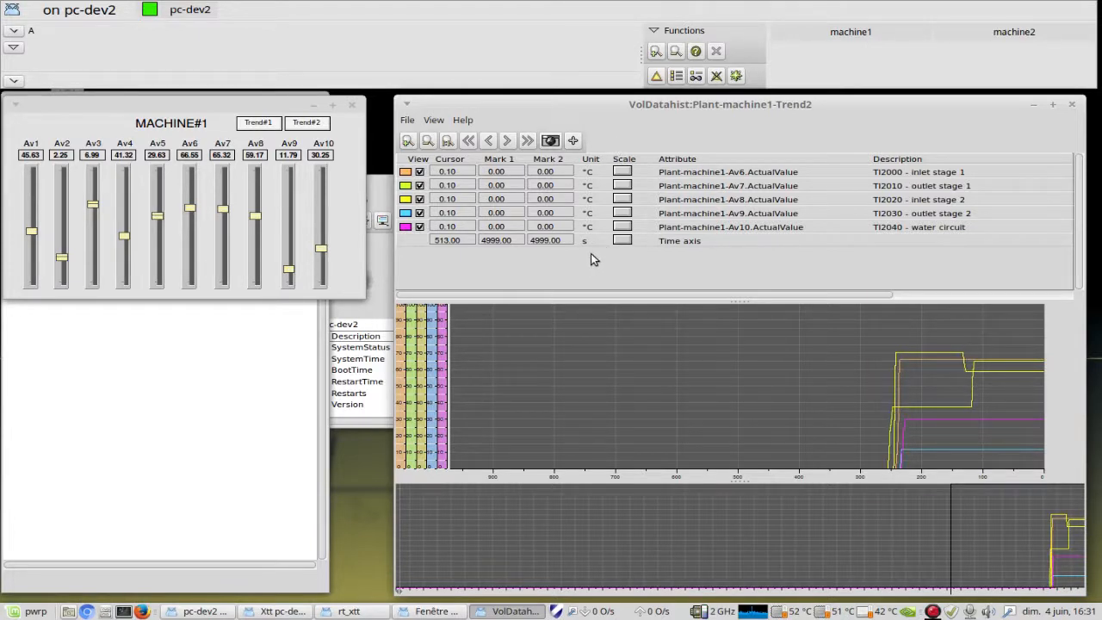
left_click_drag(740, 301, 748, 264)
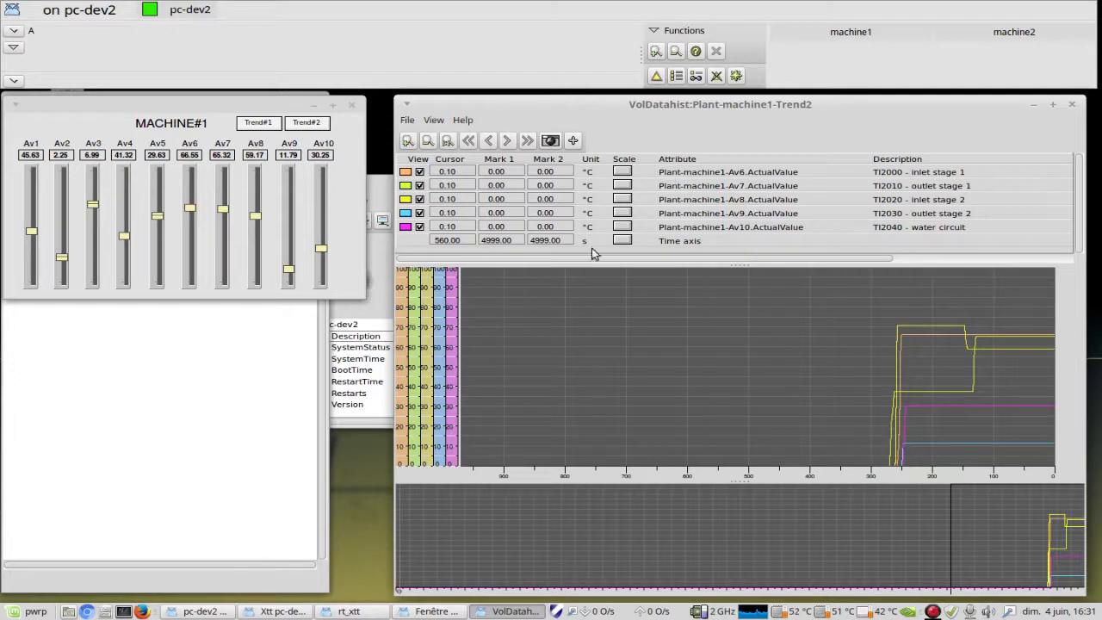
Step: Minimise the MACHINE#1 graph and expand Database, Plant and machine1 in the Xtt runtime navigator
left_click(314, 105)
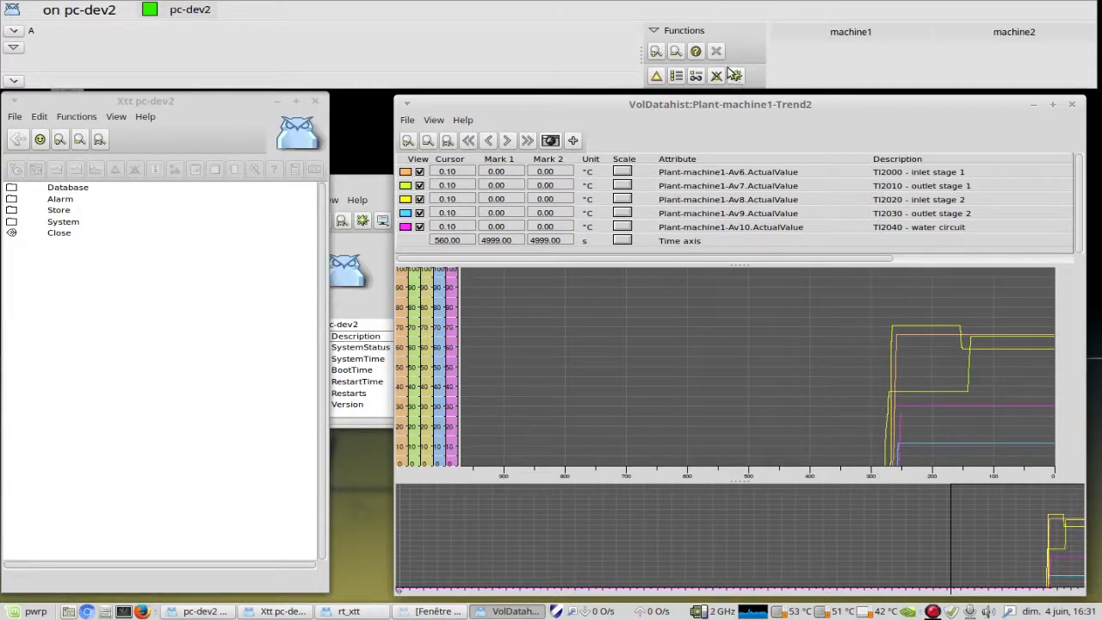
left_click(11, 187)
left_click(11, 199)
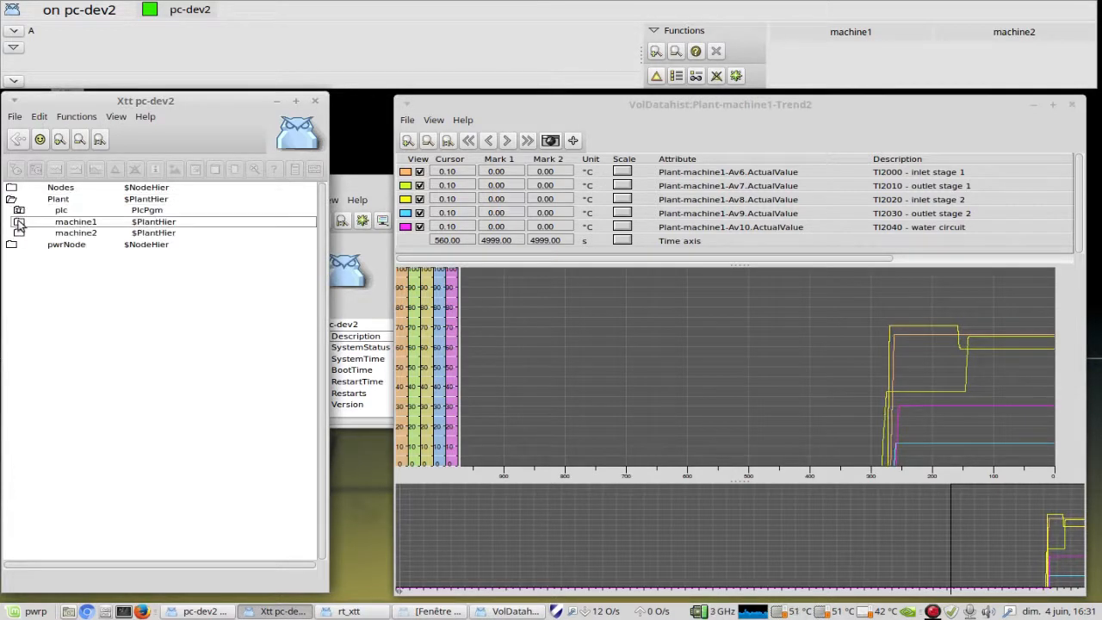
left_click(19, 222)
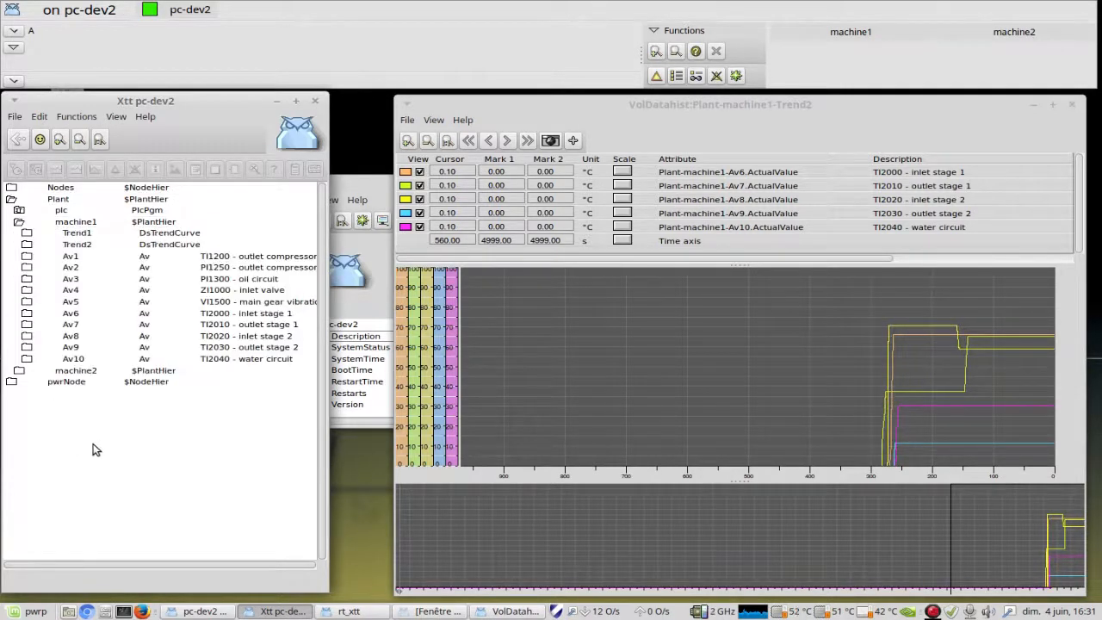
Step: Add the signals of machine1's Trend1 to the open Trend2 curve window and enlarge its signal table to review them
left_click(69, 237)
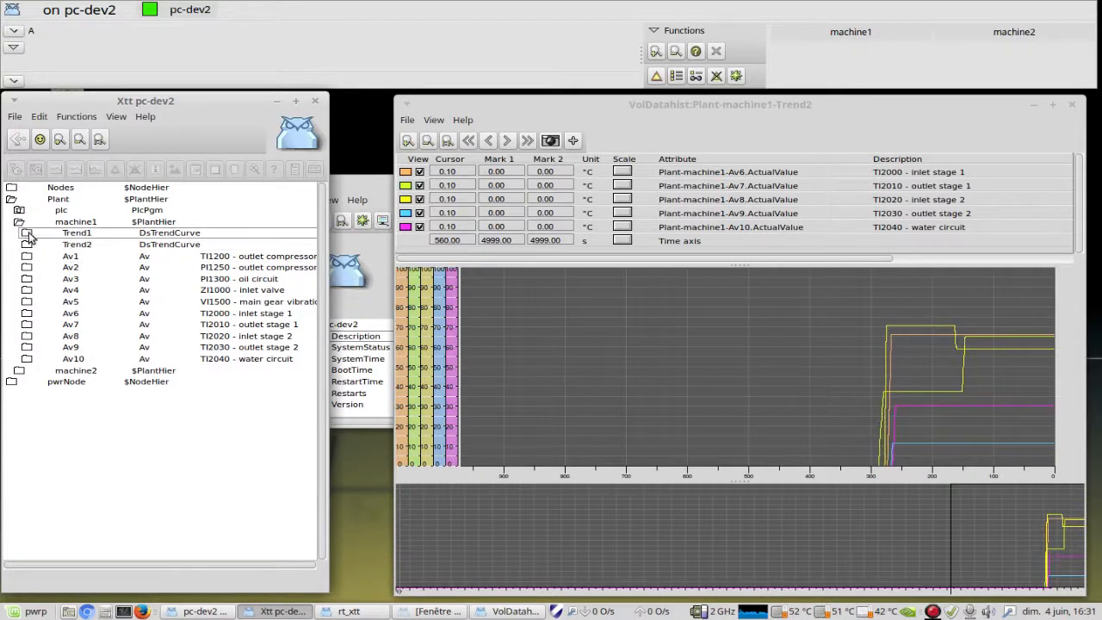
left_click(76, 235)
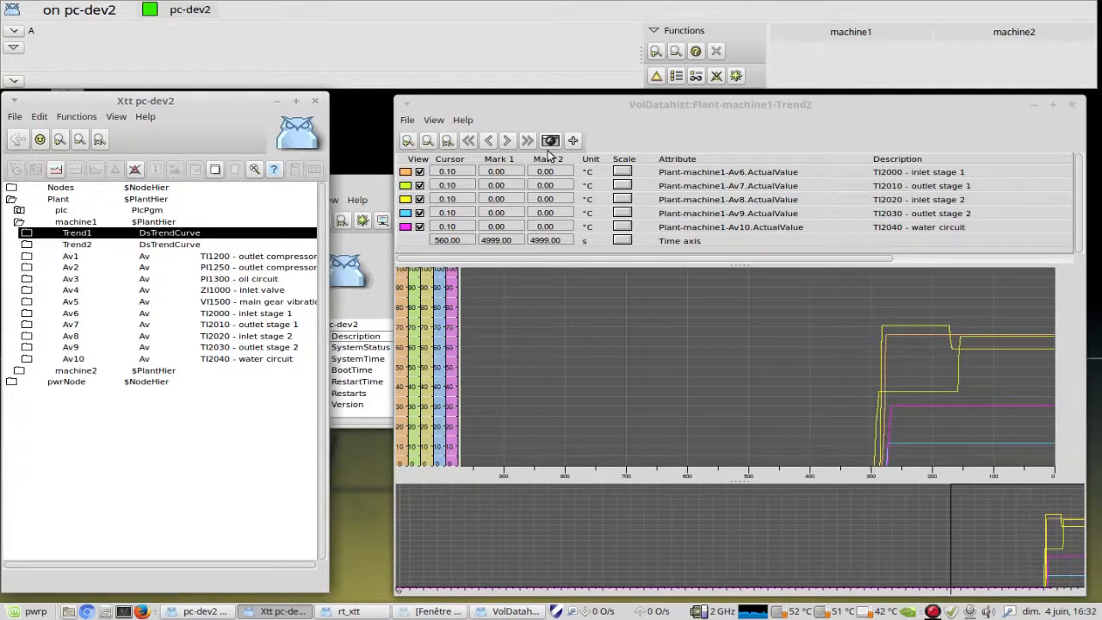
left_click(573, 141)
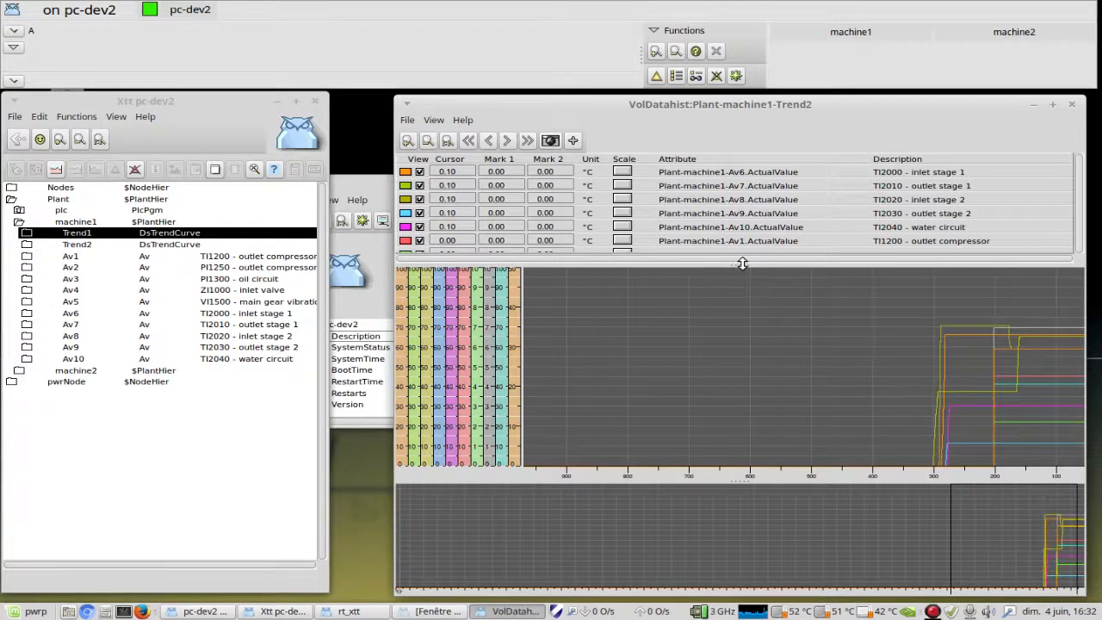
left_click_drag(742, 275, 743, 302)
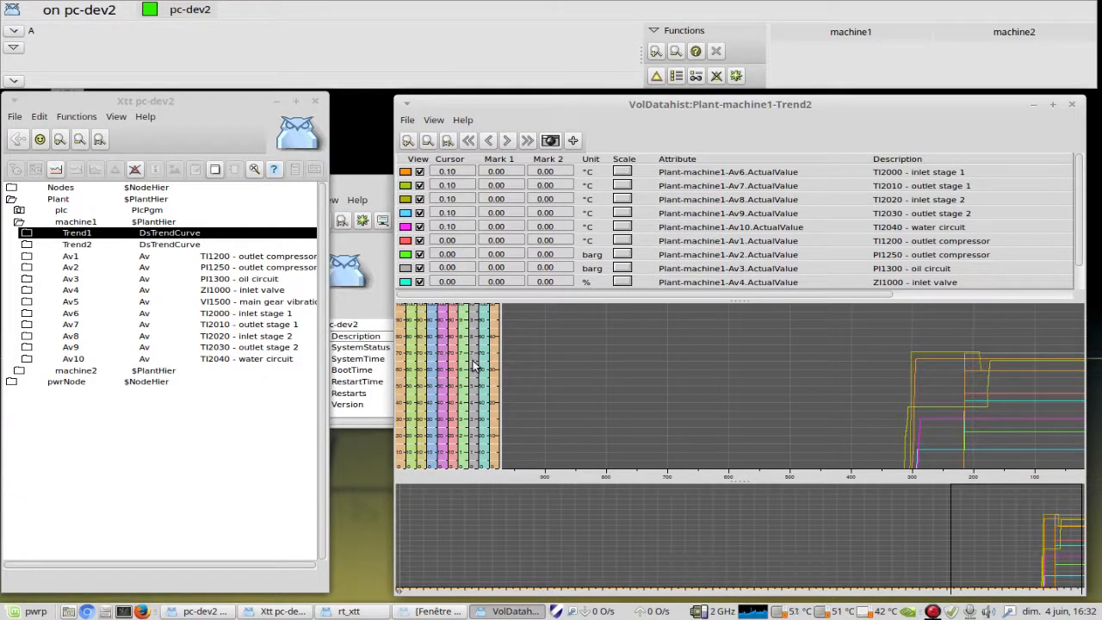
mouse_move(1079, 198)
left_mouse_down()
mouse_move(1078, 241)
mouse_move(1082, 186)
left_mouse_up()
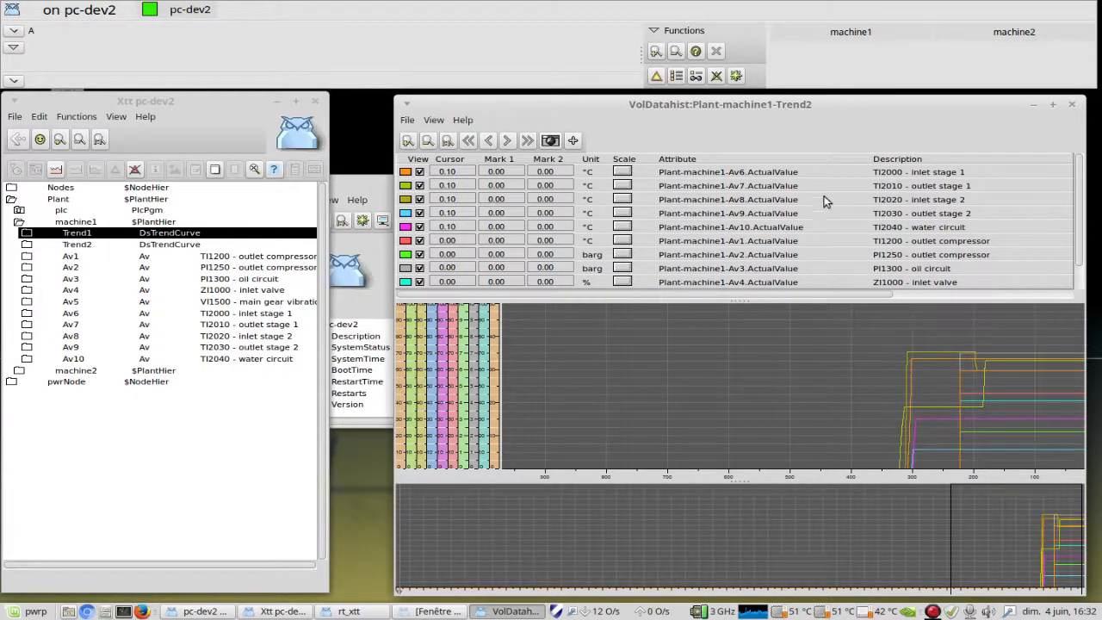
mouse_move(771, 113)
left_mouse_down()
mouse_move(741, 108)
mouse_move(752, 110)
left_mouse_up()
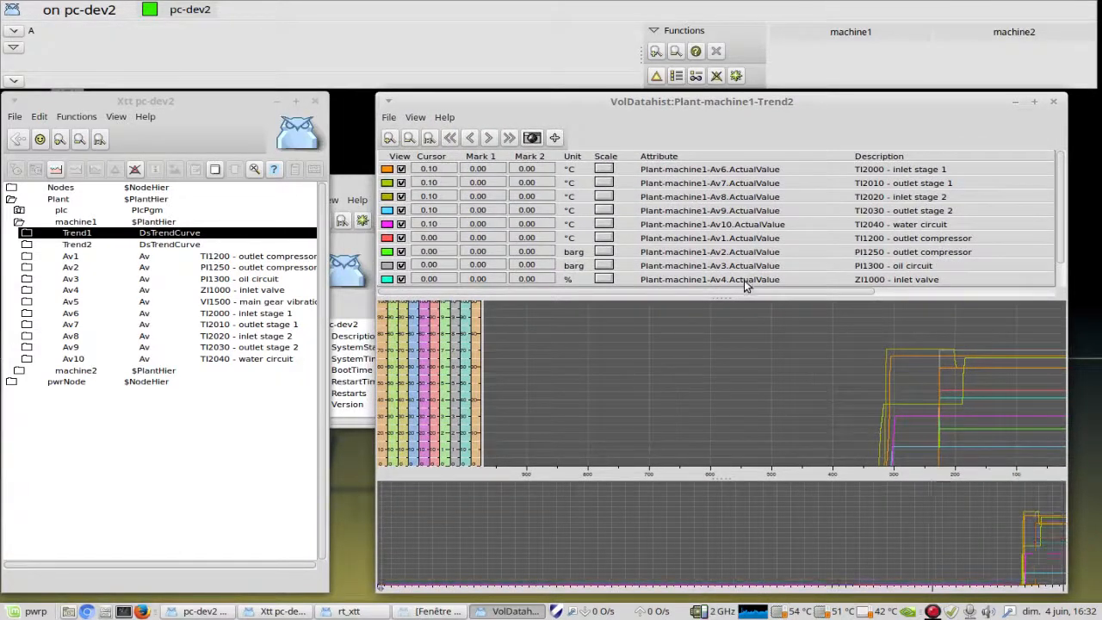
Step: Close the Trend2 curve window and open the Trend#2 curve from the MACHINE#1 graph, placing it beside the graph
left_click(1052, 102)
left_click(508, 613)
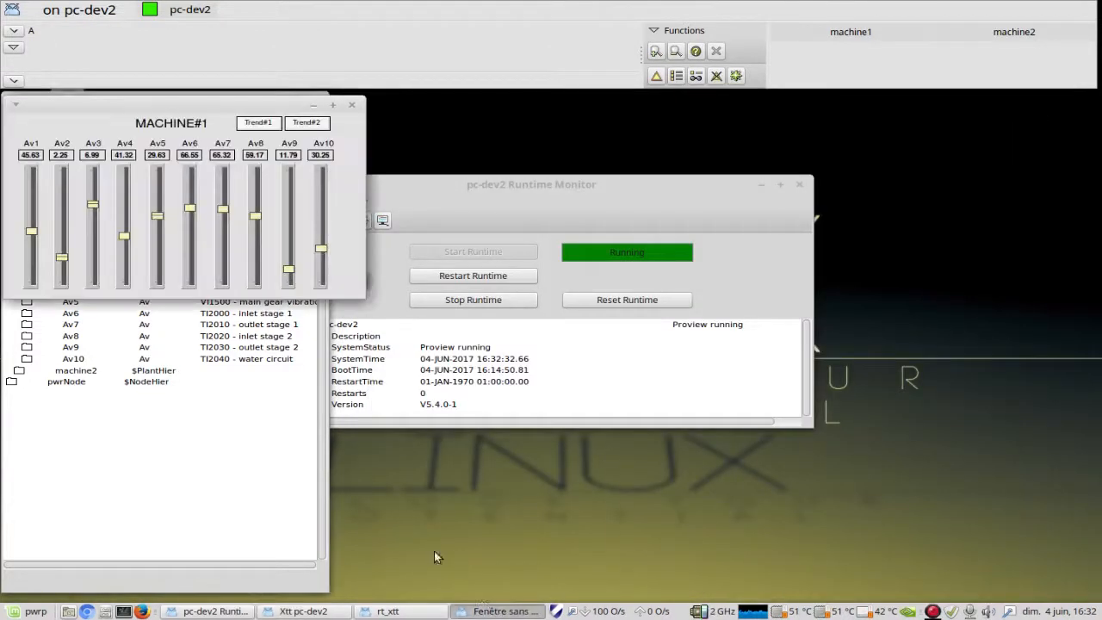
left_click(306, 122)
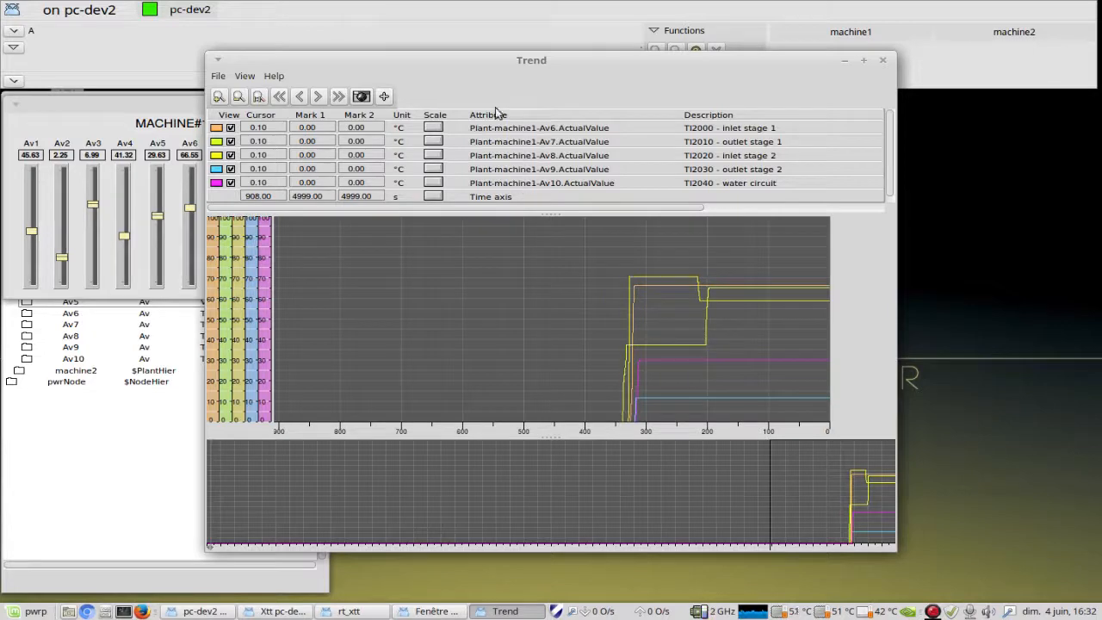
left_click_drag(475, 57, 661, 102)
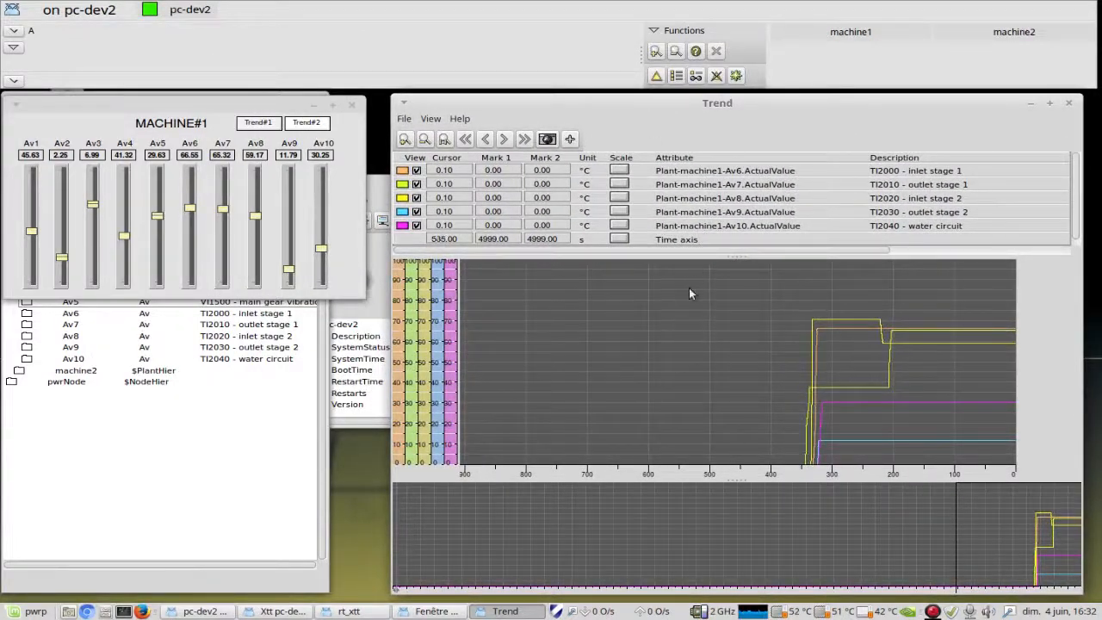
Step: Expand machine2 and its Av1 in the runtime navigator and try to add Av1Trend to the open Trend curve
left_click(203, 459)
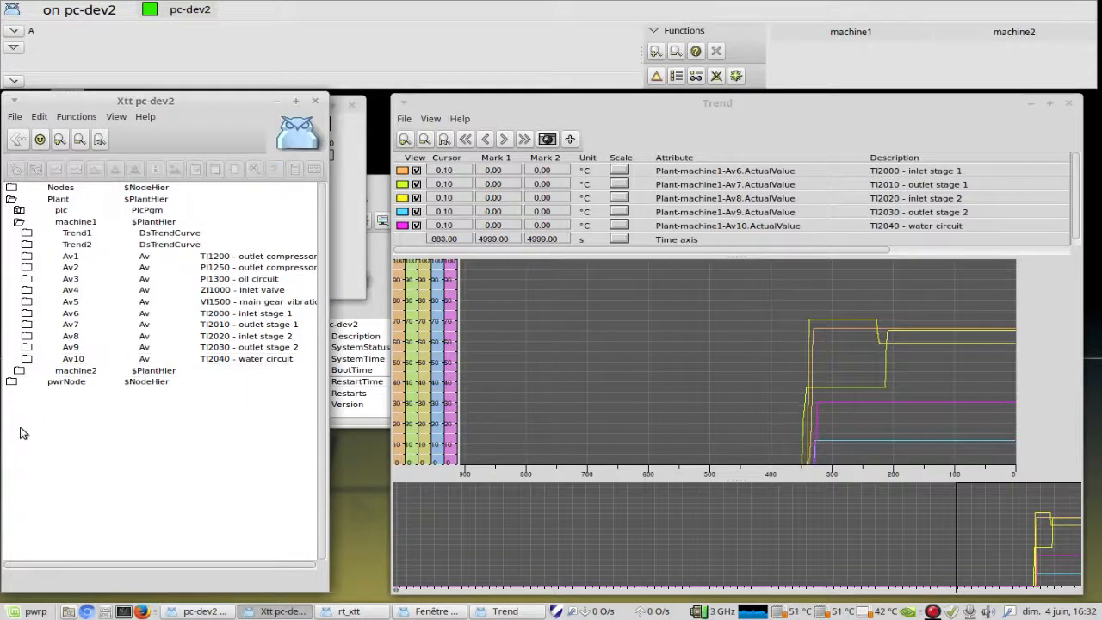
left_click(28, 383)
left_click(27, 374)
left_click(19, 372)
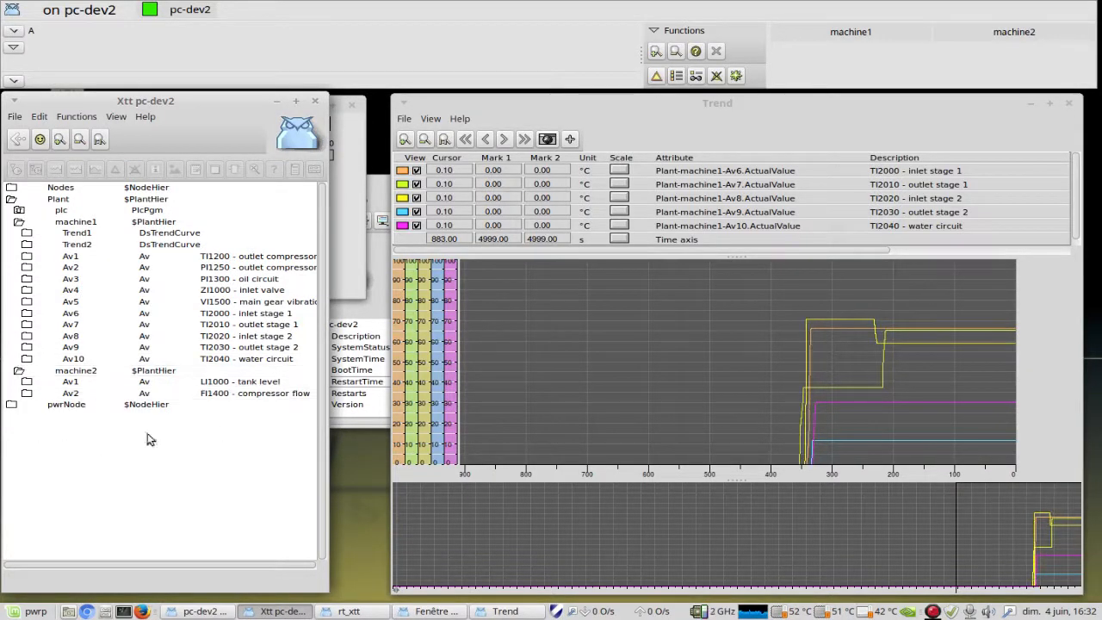
left_click(27, 383)
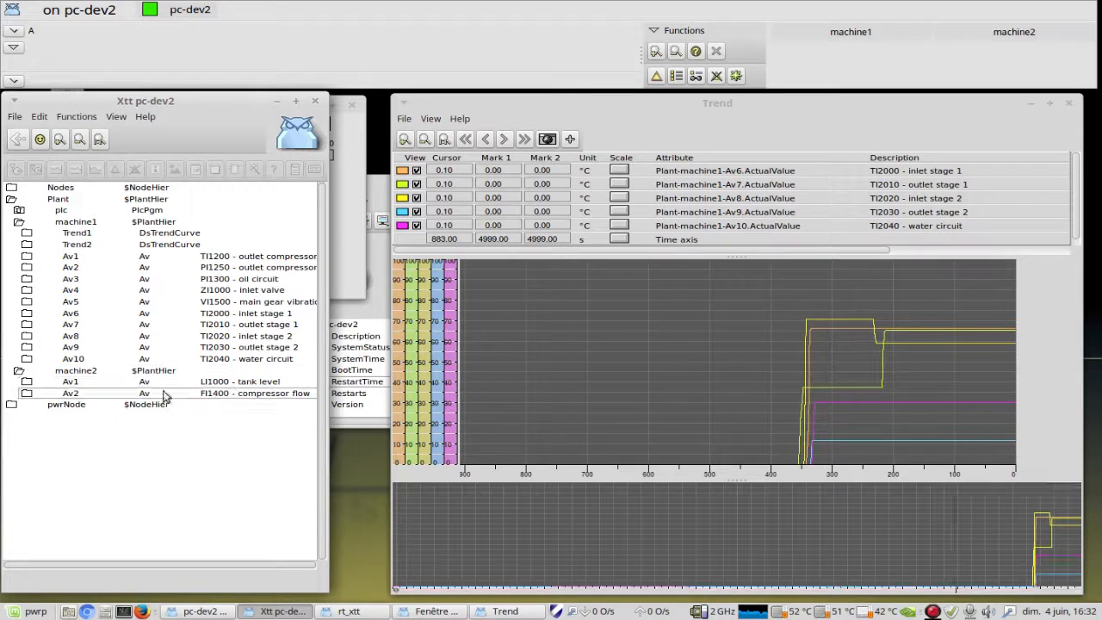
left_click(27, 385)
left_click(121, 406)
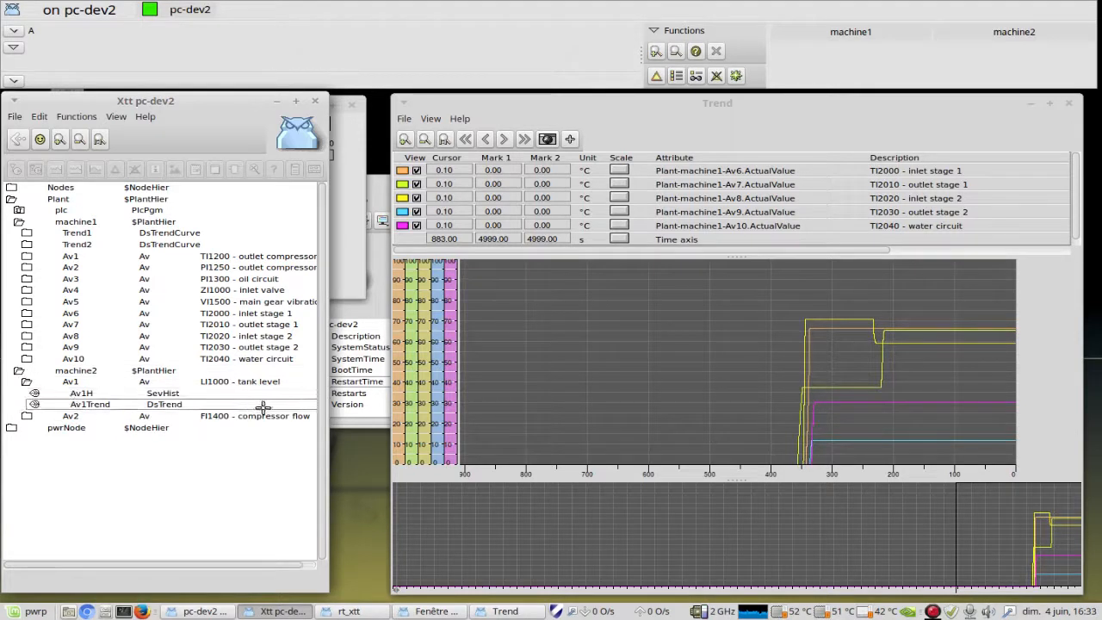
left_click(167, 407)
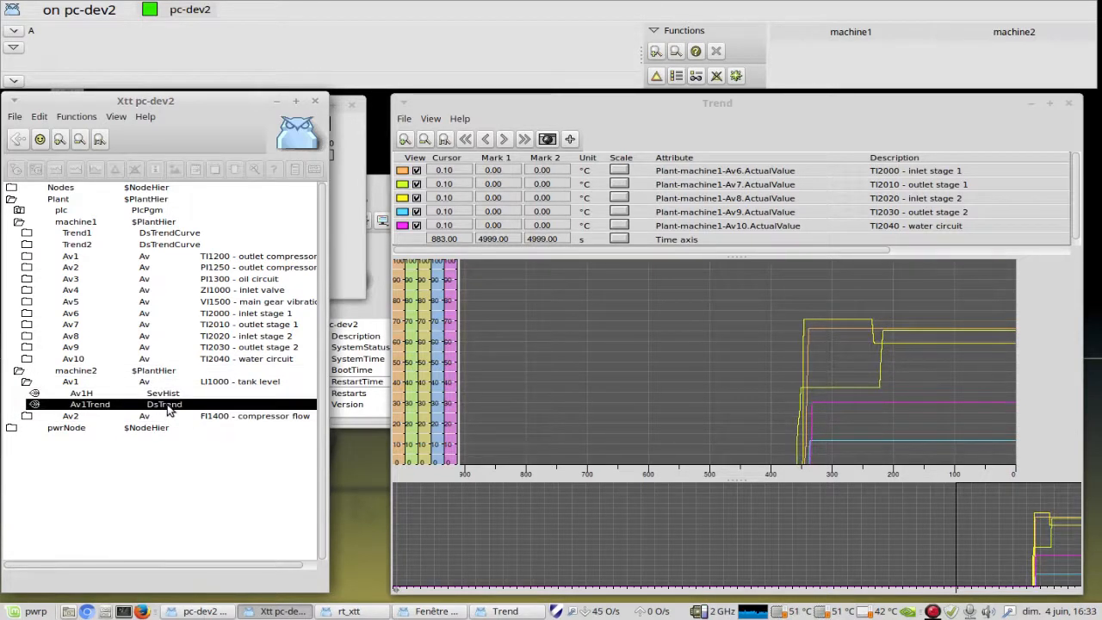
left_click(570, 140)
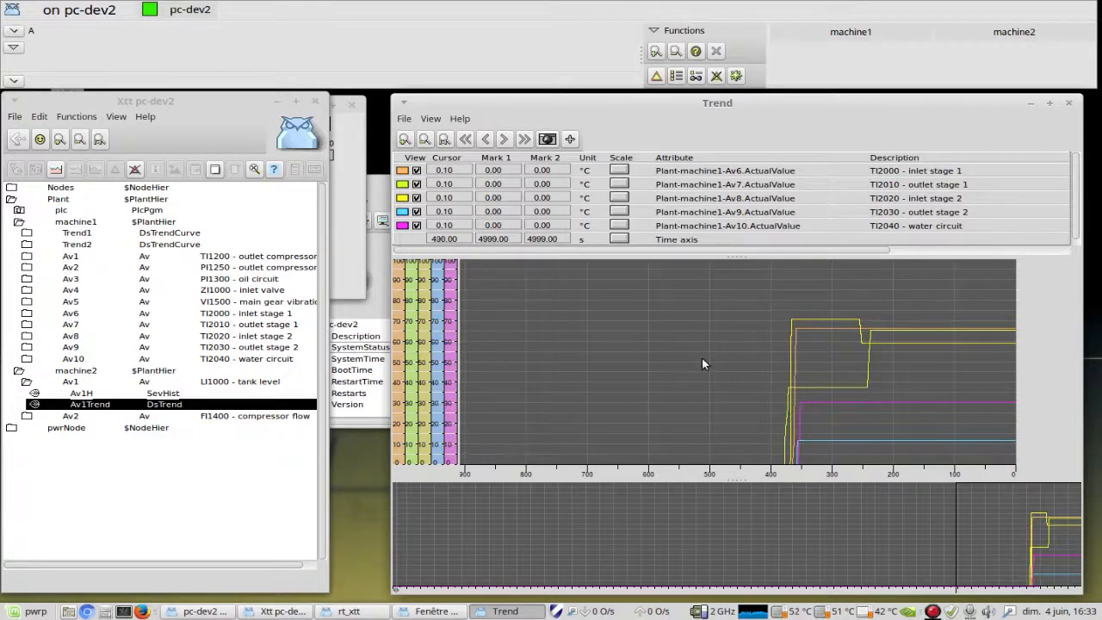
Step: Close the Trend curve and MACHINE#1 graph windows and open the machine2 graph over the navigator
left_click(345, 260)
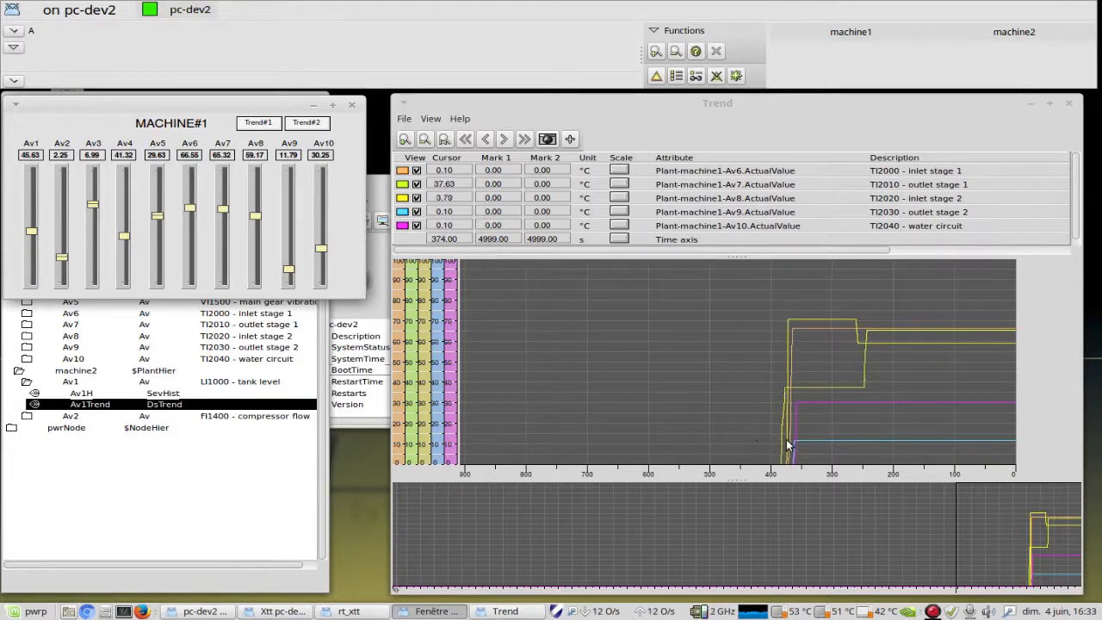
left_click(1070, 105)
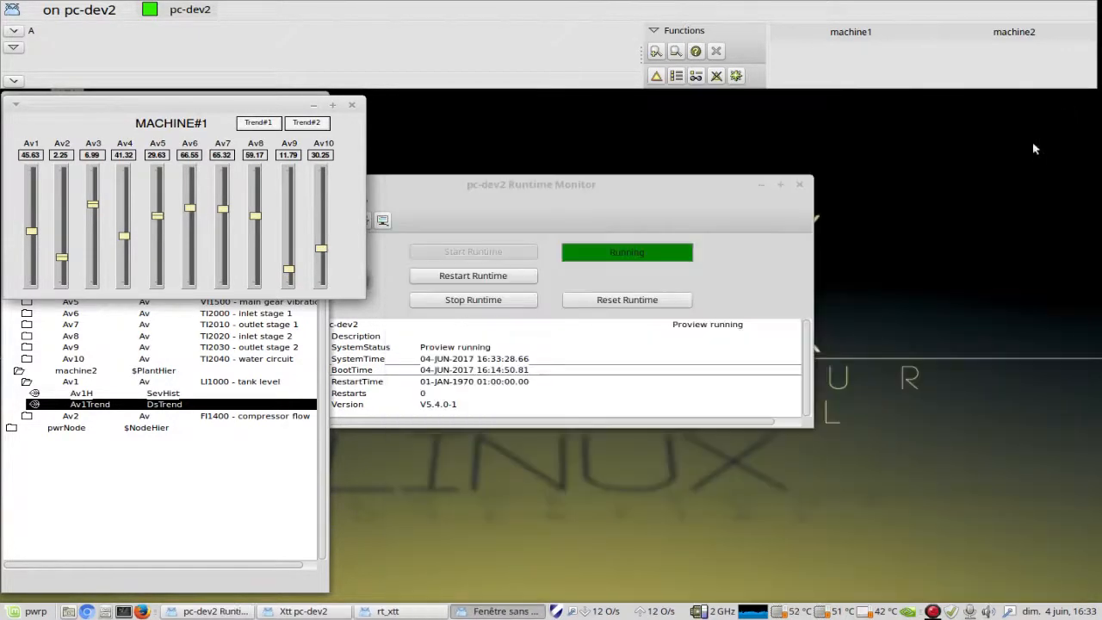
left_click(352, 105)
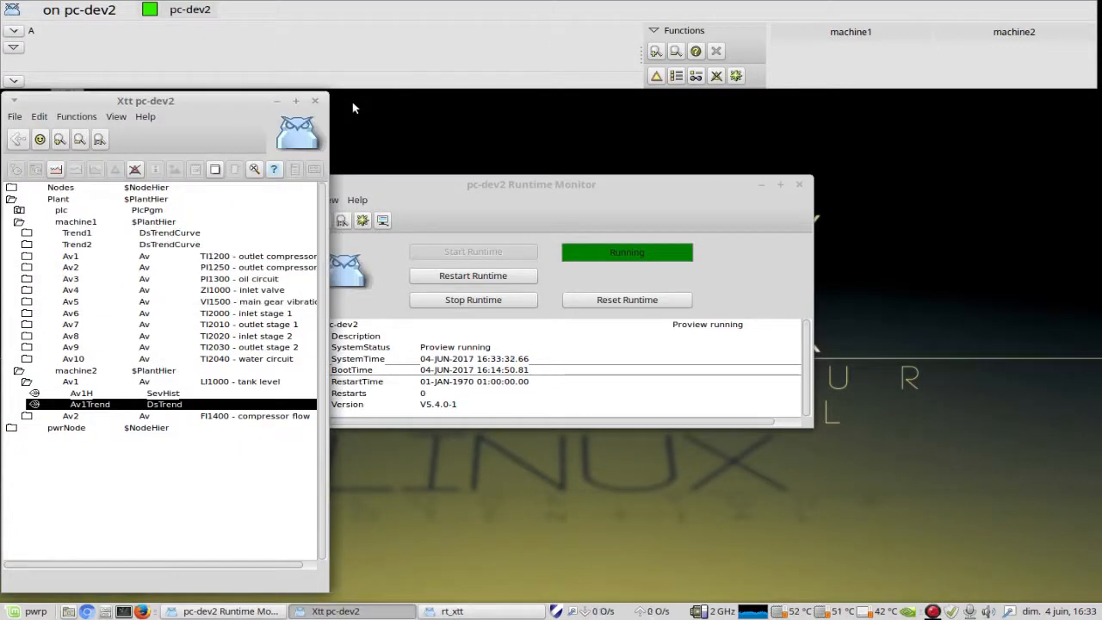
left_click(1028, 38)
left_click_drag(549, 186, 63, 116)
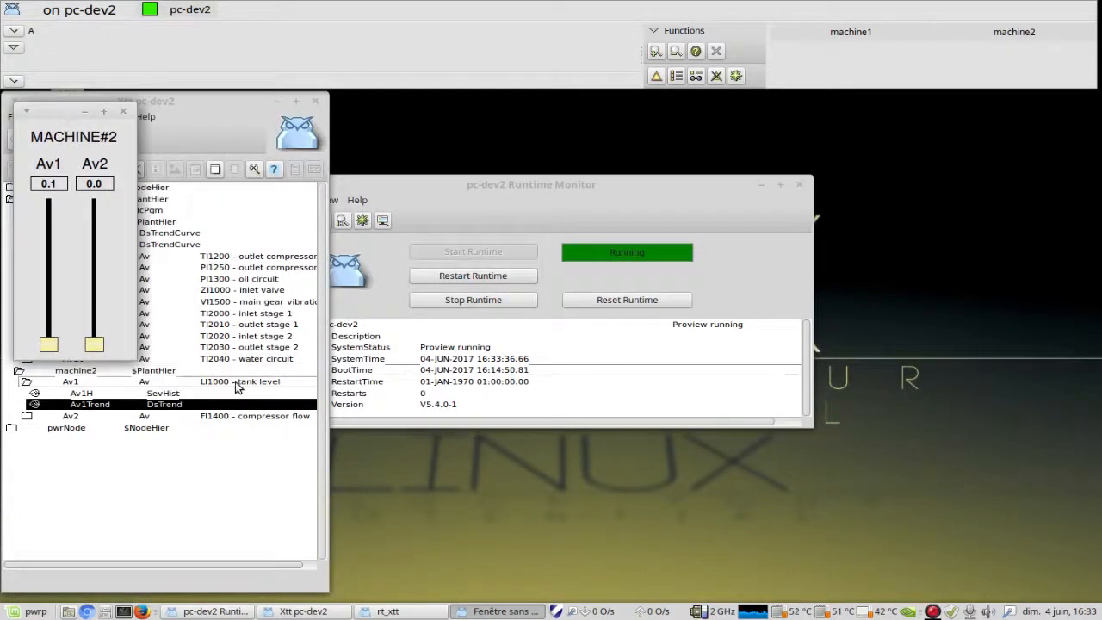
Step: Open the trend of Av1 from the MACHINE#2 graph, place it beside the navigator and raise Av1 to 59.5
right_click(49, 187)
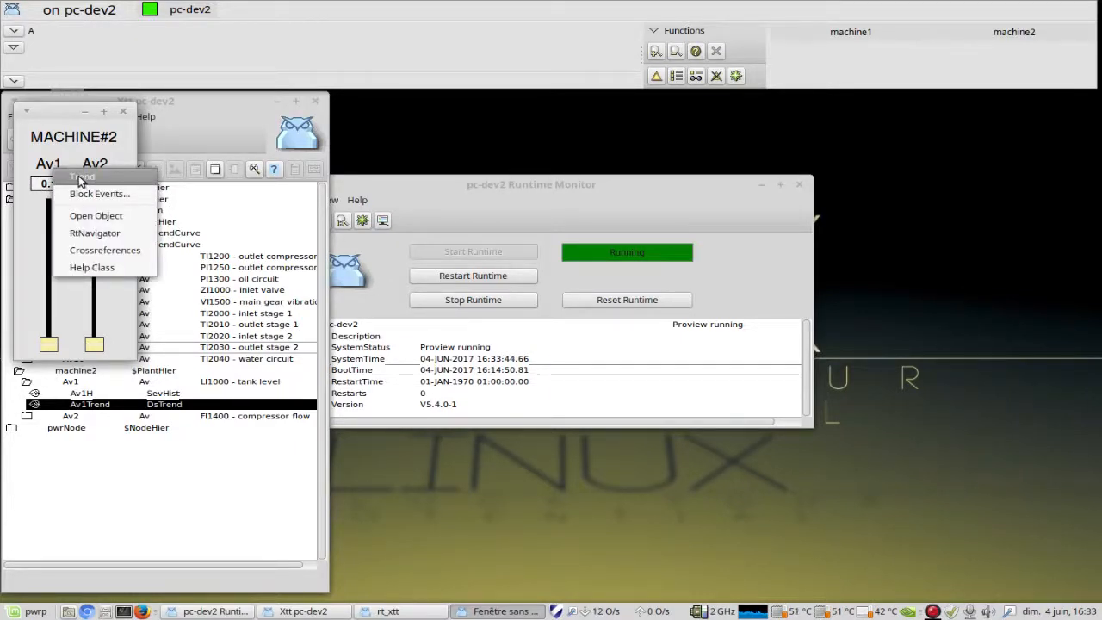
left_click(80, 178)
left_click_drag(391, 59, 589, 108)
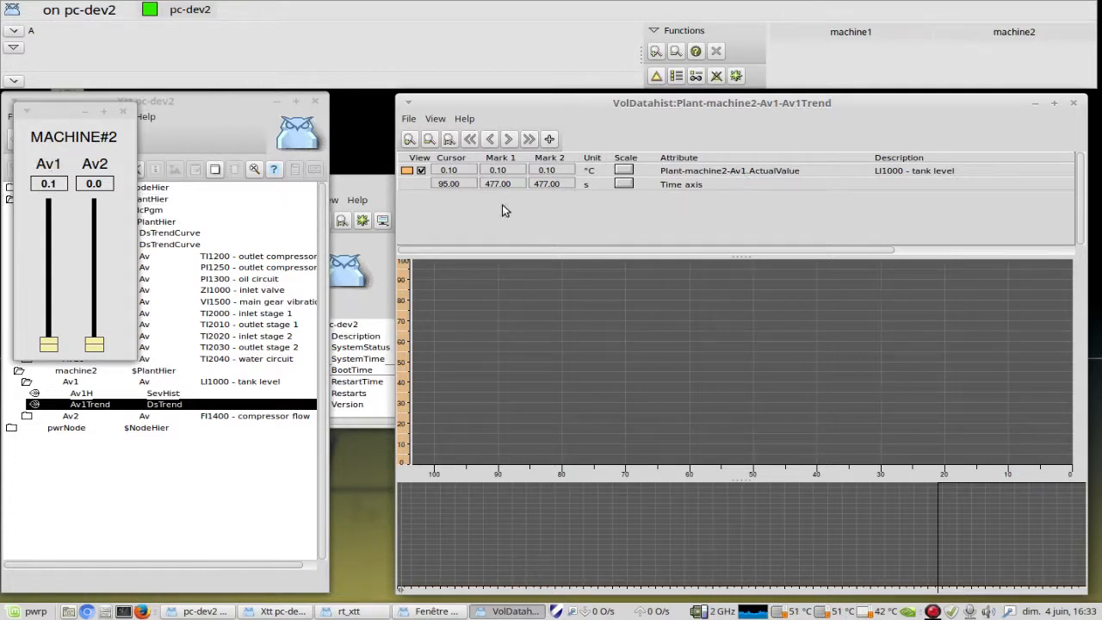
left_click_drag(49, 343, 52, 252)
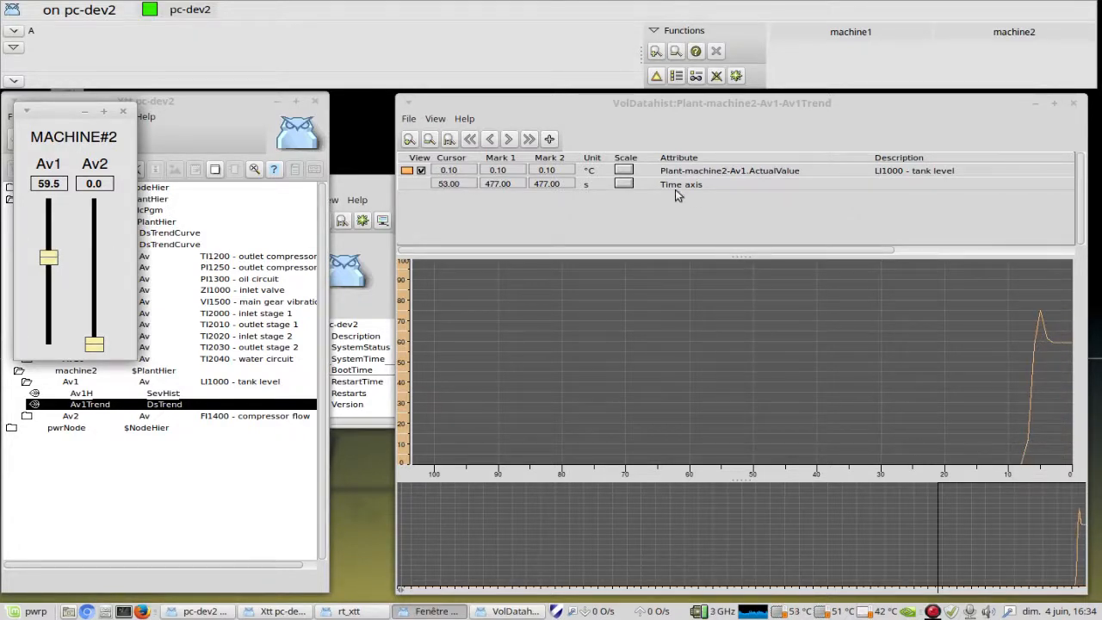
Step: Examine machine2's Av1 trend from its oldest data back to its newest and slightly enlarge the signal table area
left_click_drag(1031, 537, 443, 569)
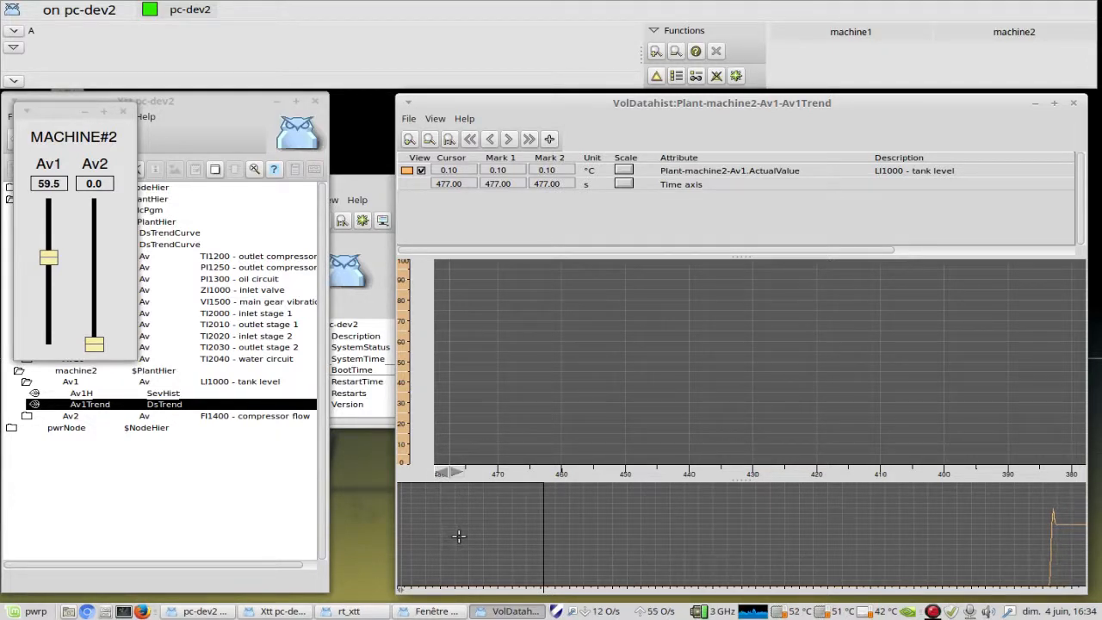
left_click_drag(438, 546, 1027, 562)
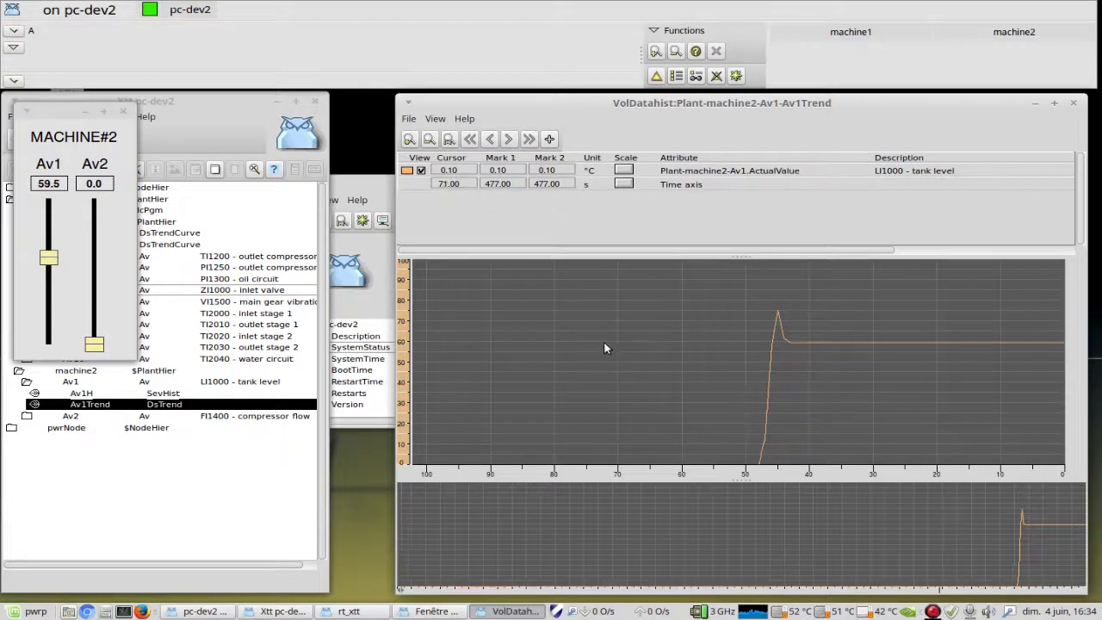
mouse_move(742, 254)
left_mouse_down()
mouse_move(738, 276)
mouse_move(742, 263)
left_mouse_up()
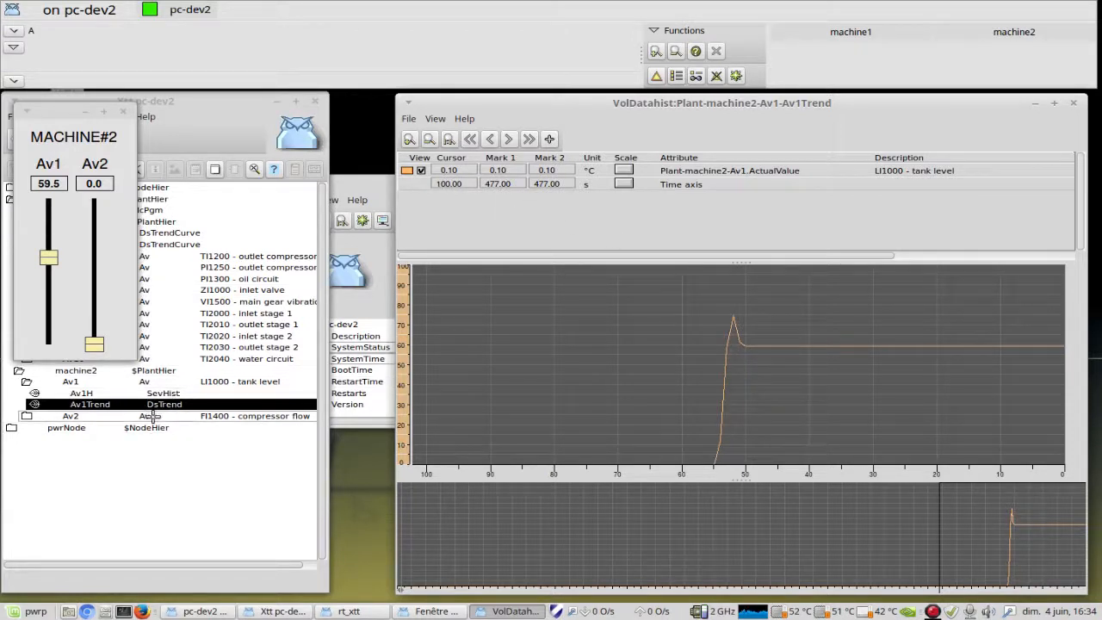
Step: Expand machine2's Av2 in the navigator and add Av2Trend to the Av1Trend curve window
left_click(26, 416)
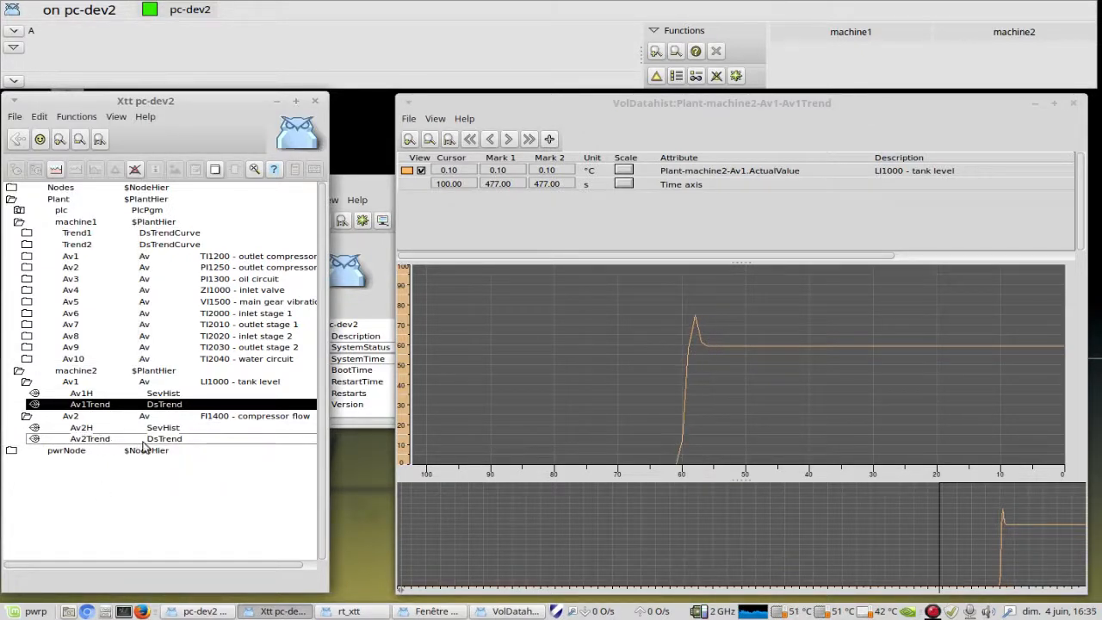
left_click(91, 439)
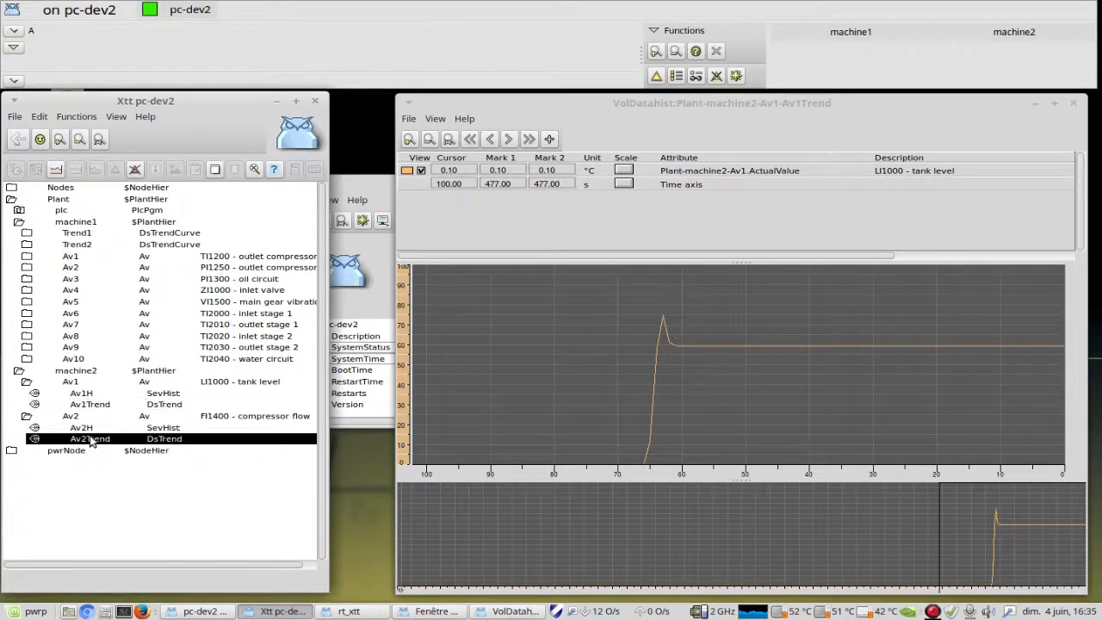
left_click(551, 139)
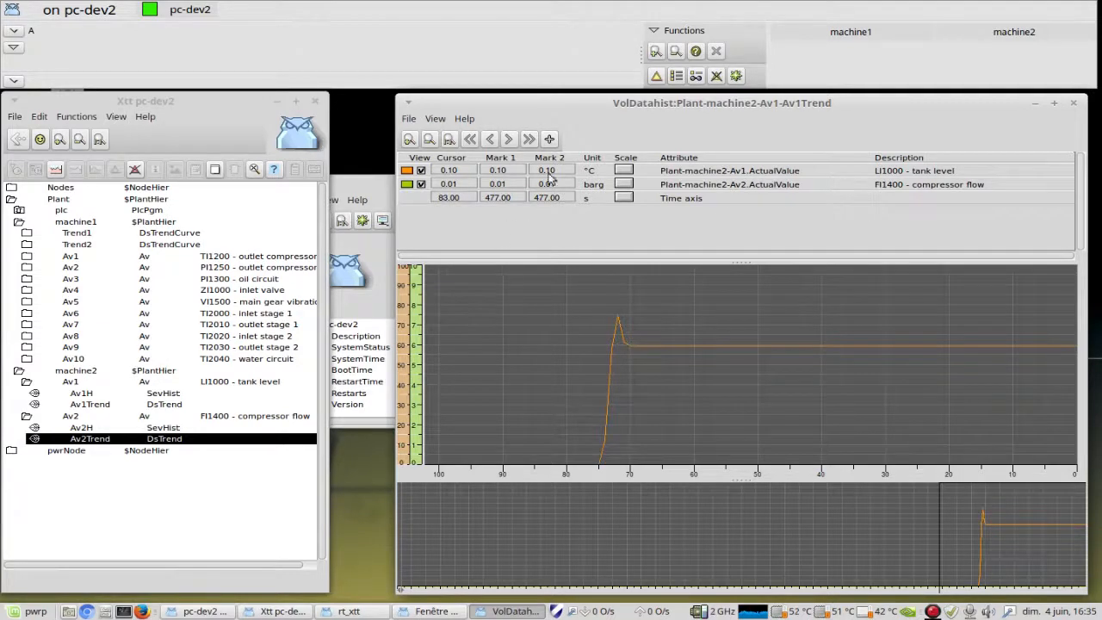
Step: Add Av2Trend repeatedly to the same curve window and enlarge the signal table to view its last rows
left_click(549, 139)
left_click(549, 139)
left_click(549, 138)
left_click(550, 139)
left_click(549, 139)
left_click(549, 139)
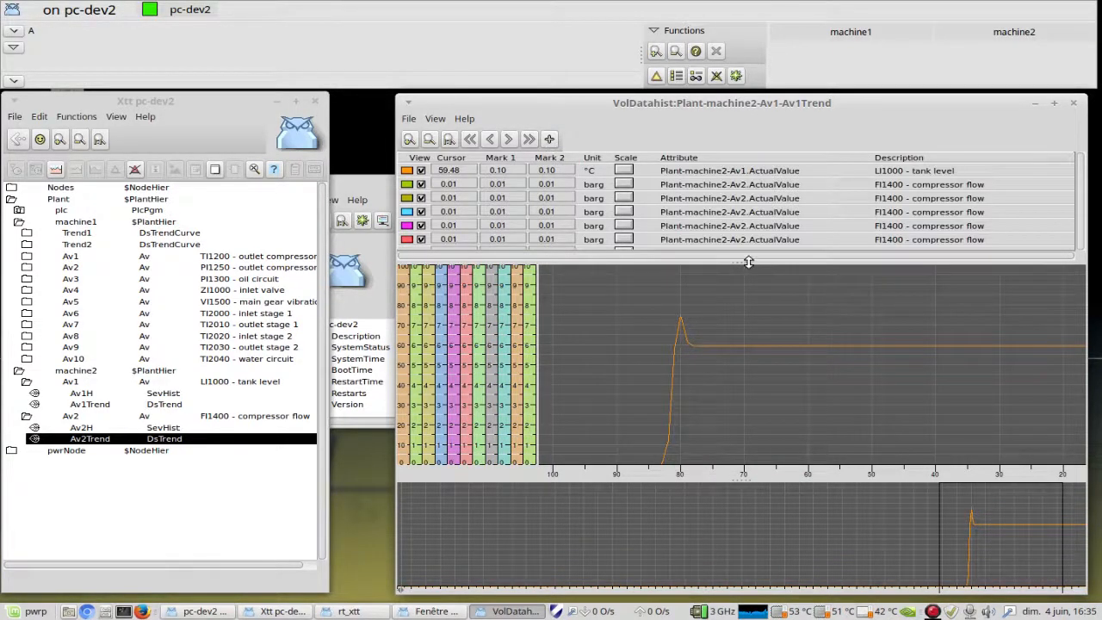
left_click_drag(745, 264, 745, 295)
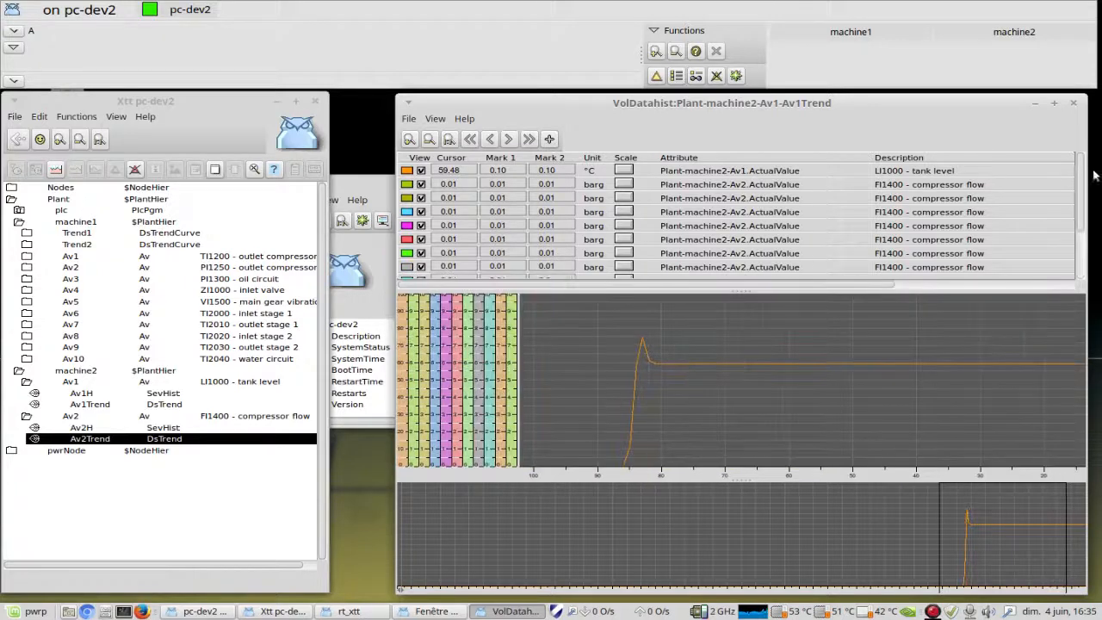
left_click_drag(1080, 169, 1080, 241)
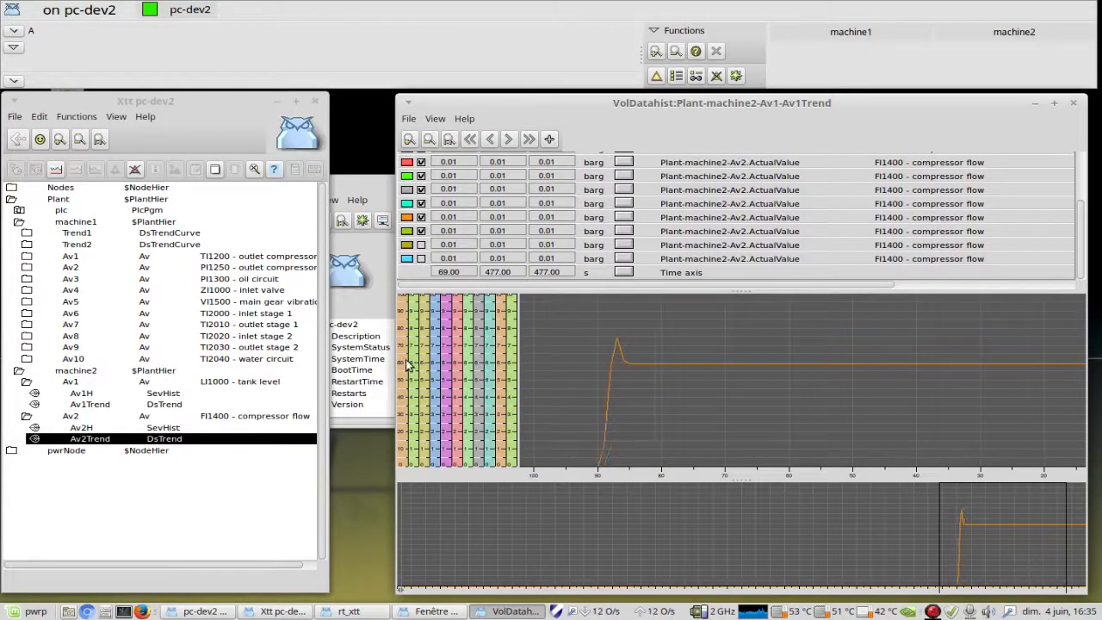
Step: Try to show the second-to-last Av2 curve, dismiss the error and enlarge the signal table further to review its first rows
left_click(421, 246)
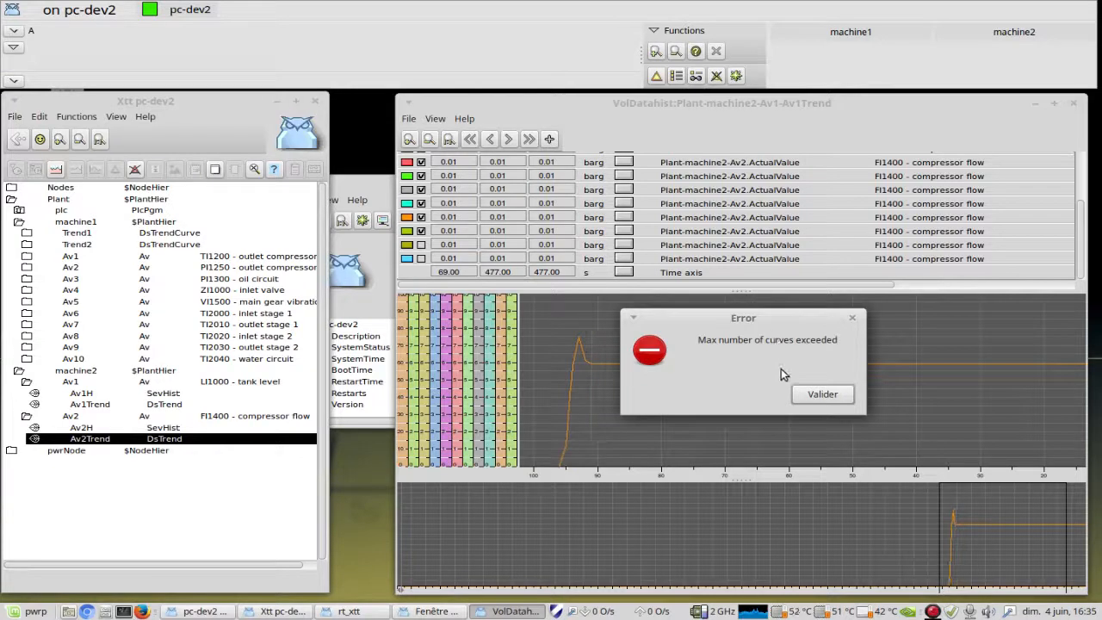
left_click(822, 395)
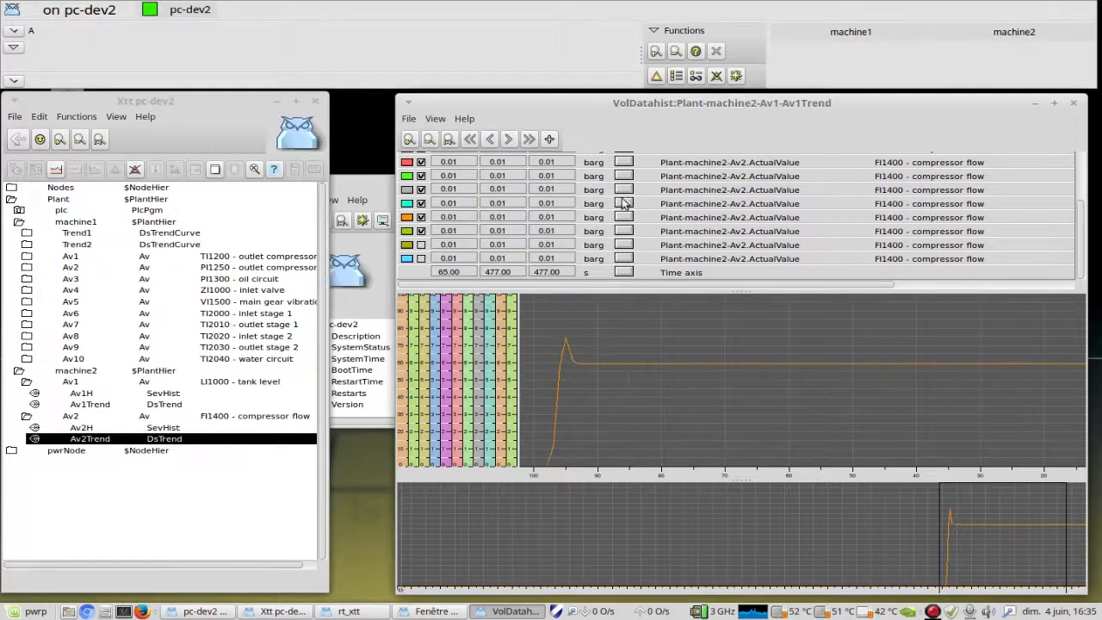
left_click_drag(742, 293, 741, 325)
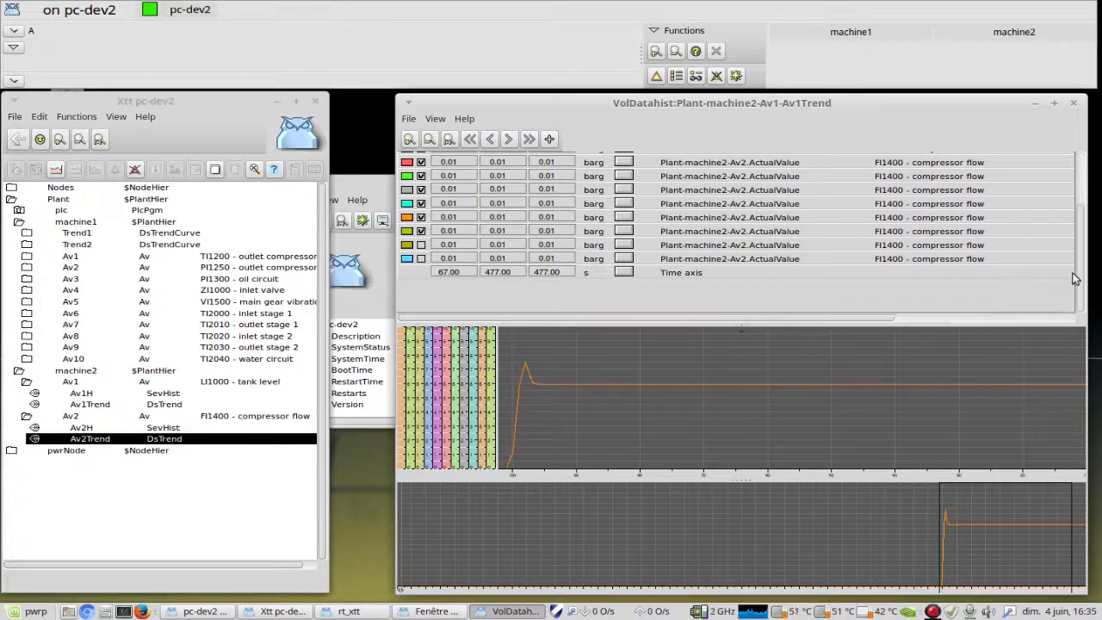
scroll(1080, 284, "up", 3)
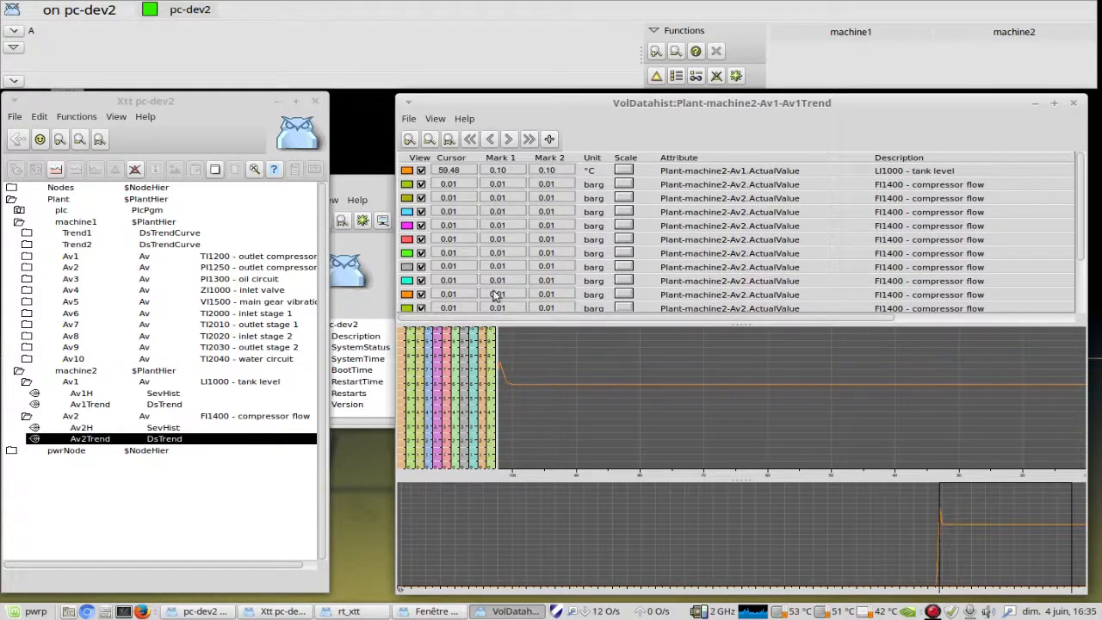
Step: Close the combined curve window, then open machine2's Av1 trend from the MACHINE#2 graph and move its window clear of the graph
left_click_drag(766, 104, 742, 100)
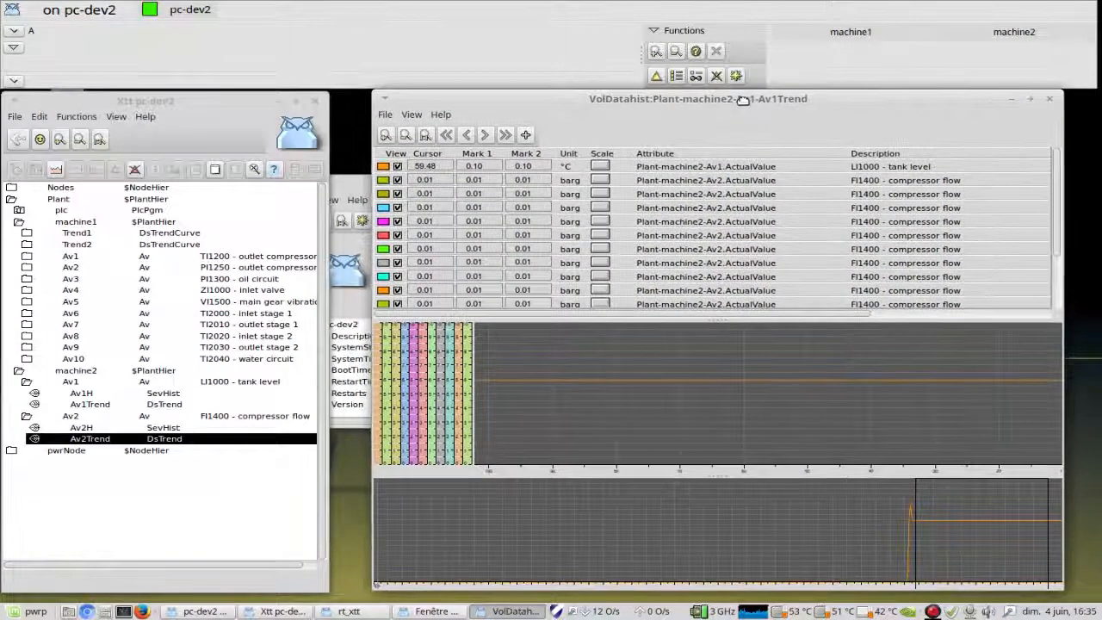
left_click(1049, 99)
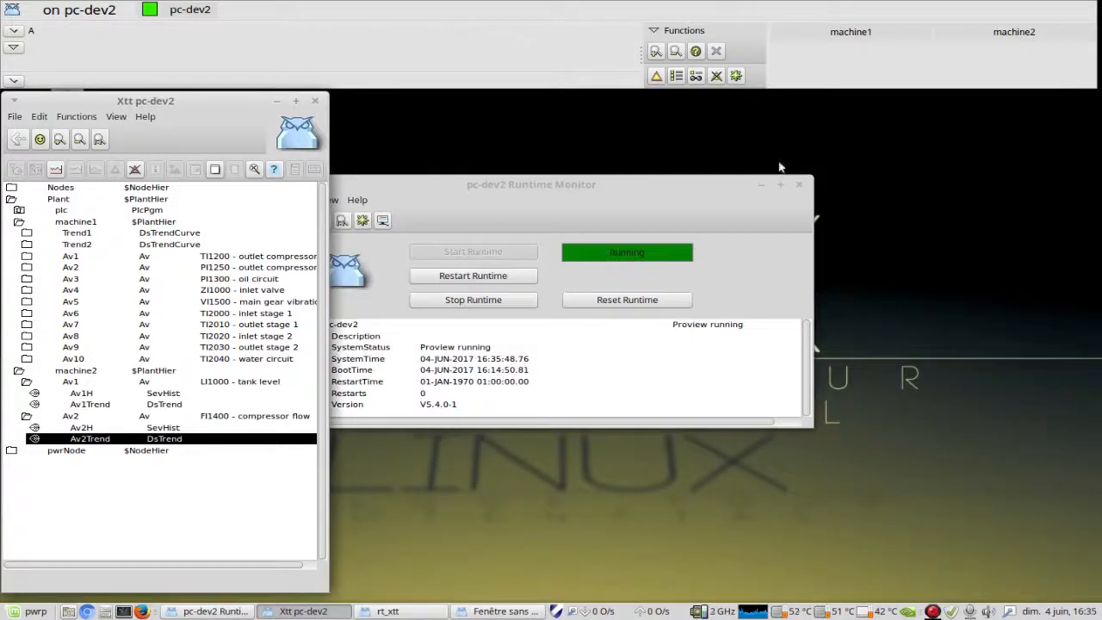
left_click(513, 612)
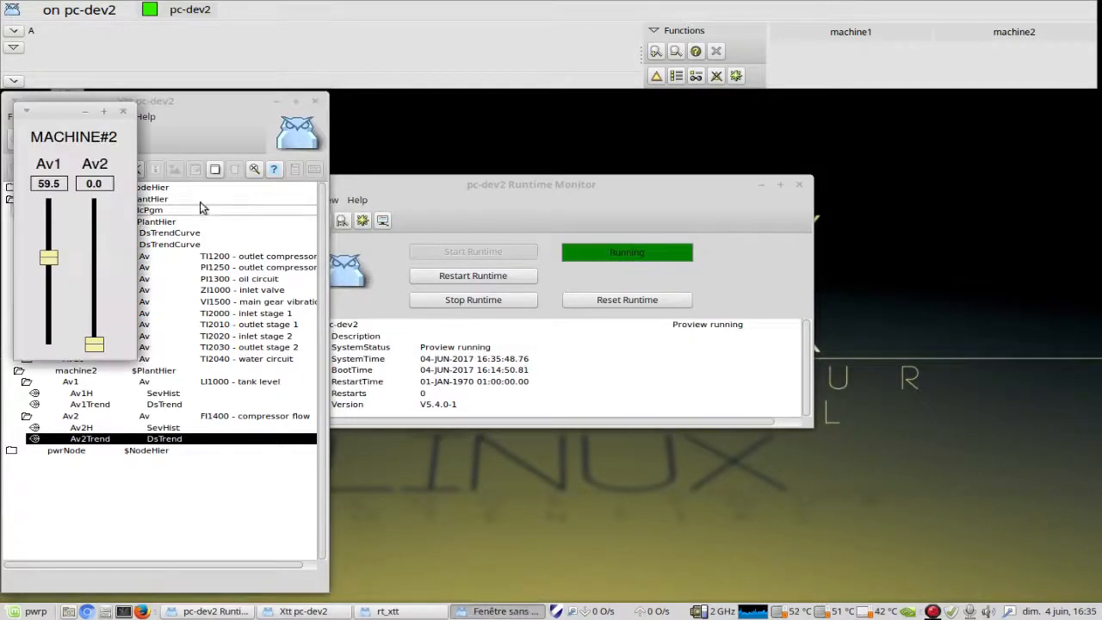
right_click(53, 188)
left_click(84, 176)
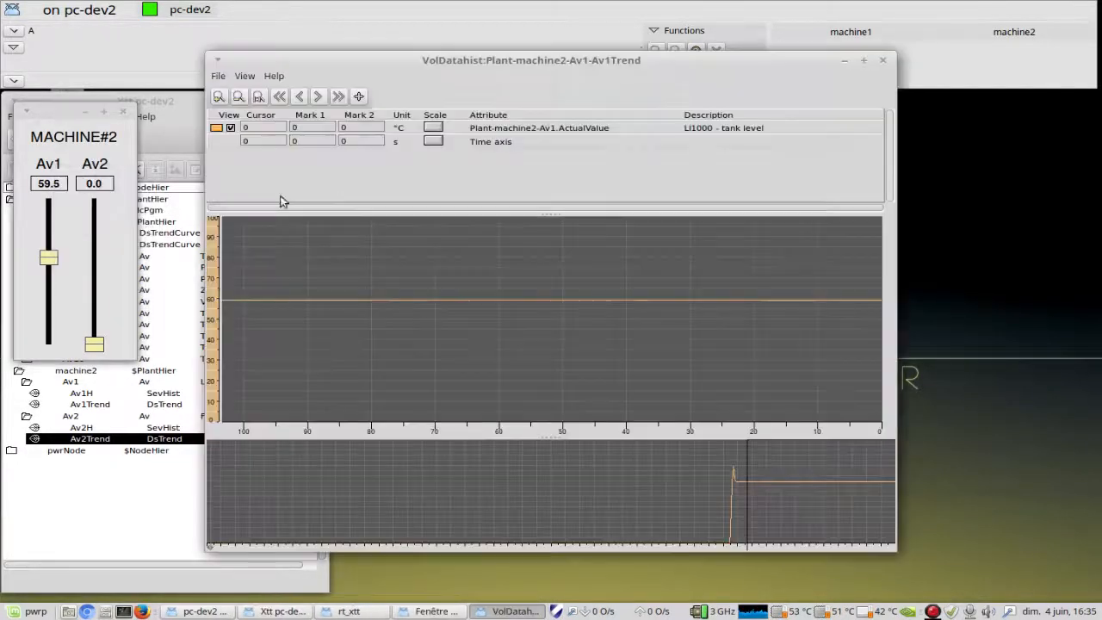
left_click_drag(411, 66, 605, 105)
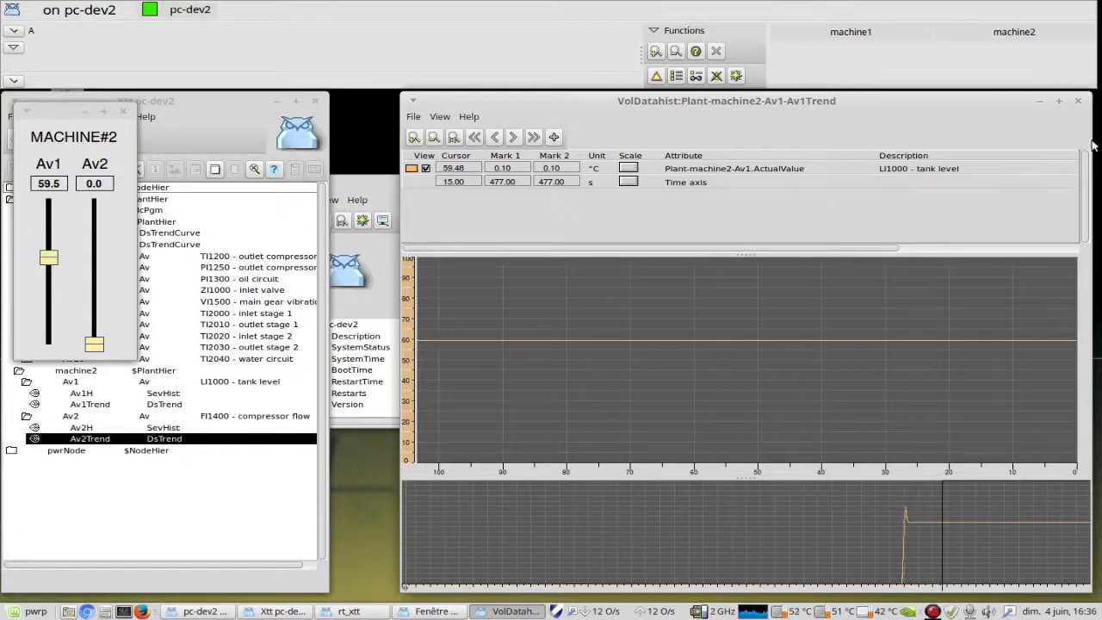
Step: Close the Av1Trend curve window, the MACHINE#2 graph and the Xtt navigator
left_click(1079, 102)
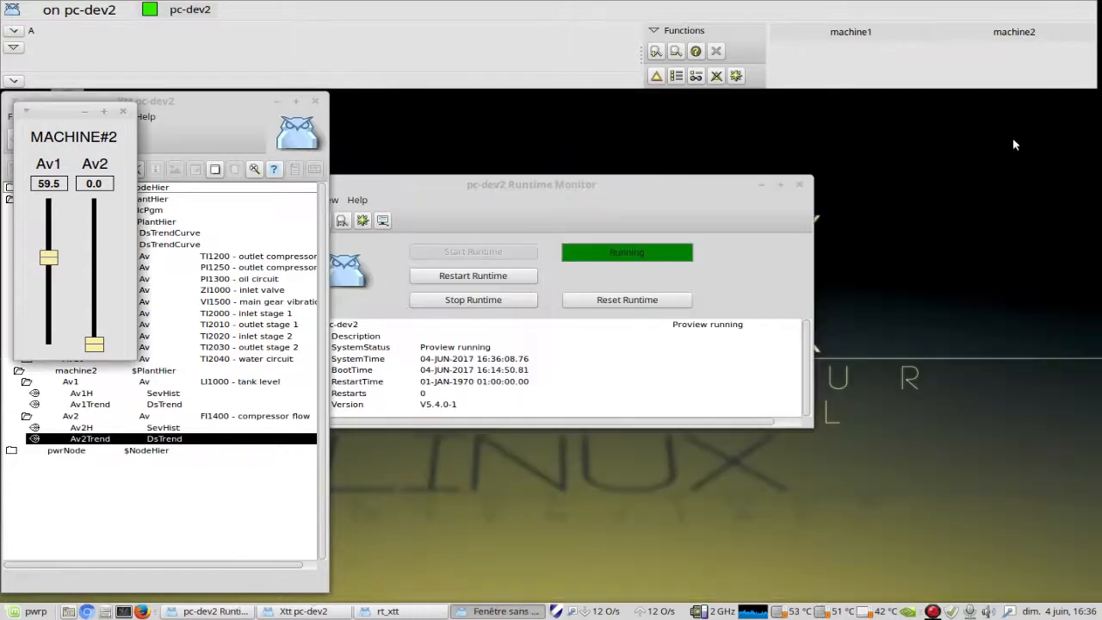
left_click(124, 113)
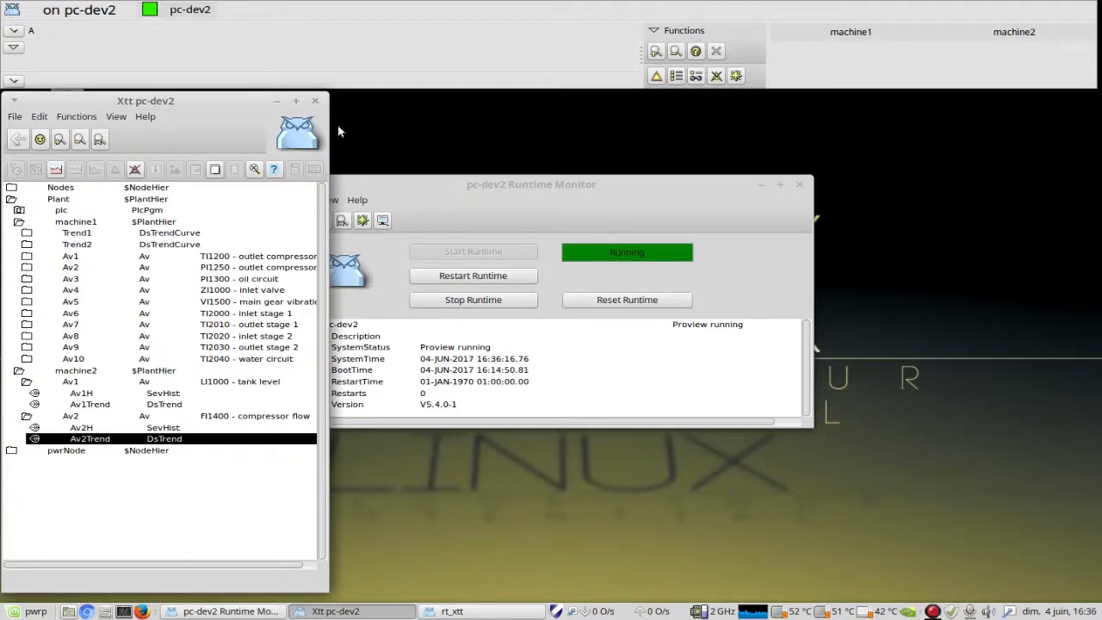
left_click(315, 102)
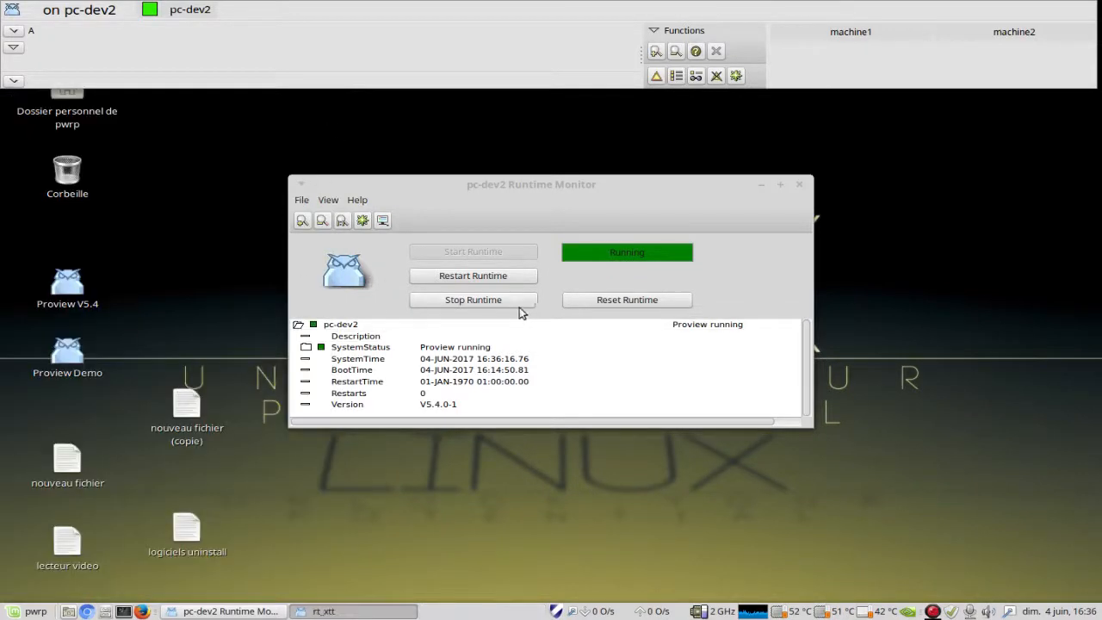
Step: Stop the runtime environment on pc-dev2 and reset it from the Runtime Monitor
left_click(481, 302)
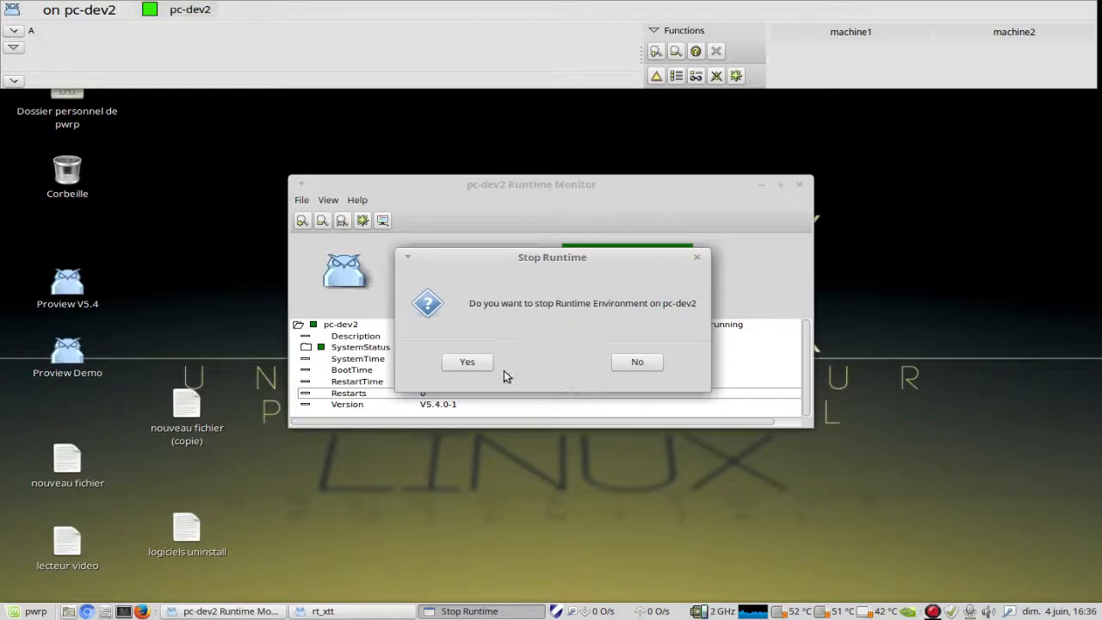
left_click(467, 363)
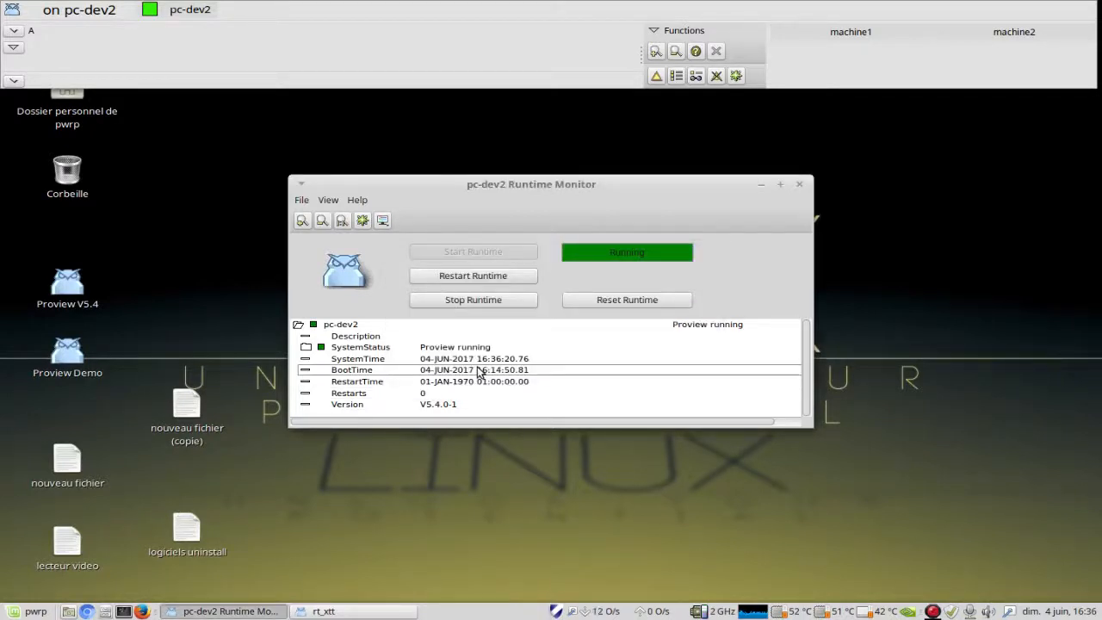
left_click(622, 303)
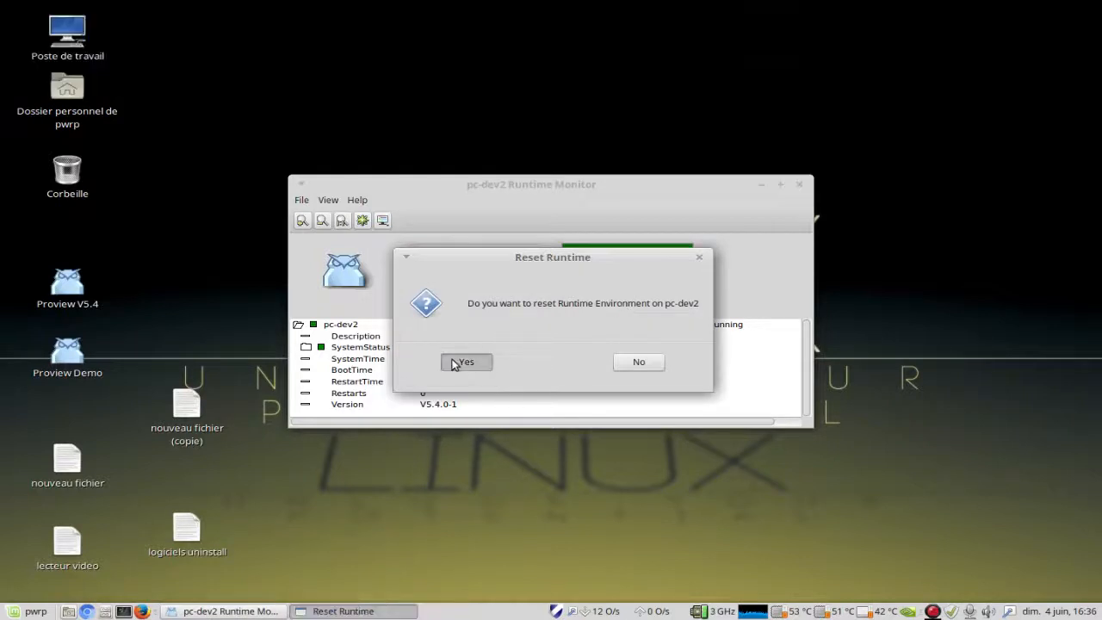